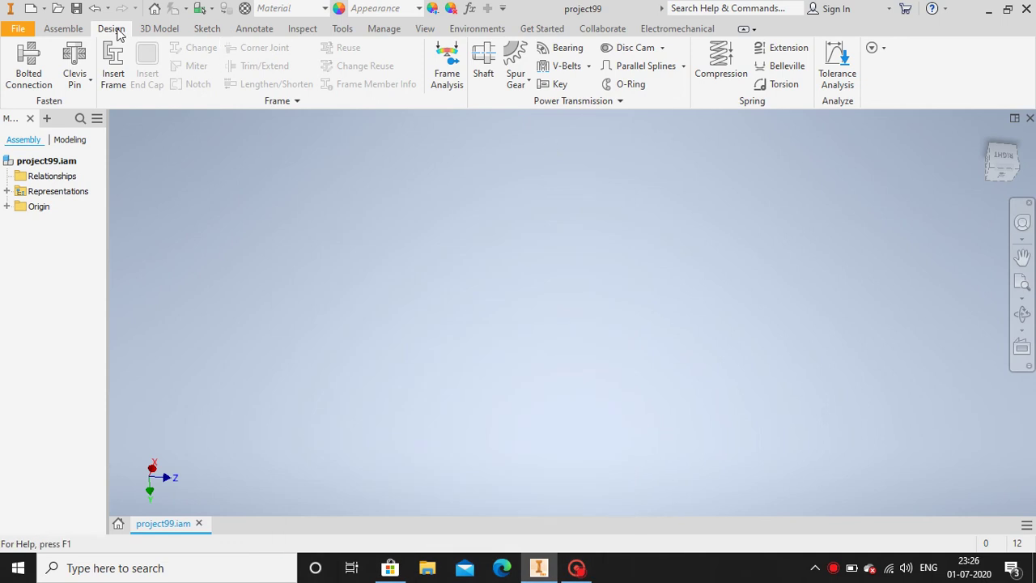
- Set up a spur gear pair with ratio 2, 6 mm module, 20 and 40 teeth, and calculate its strength at 3.5 kW and 120 rpm
left_click(519, 84)
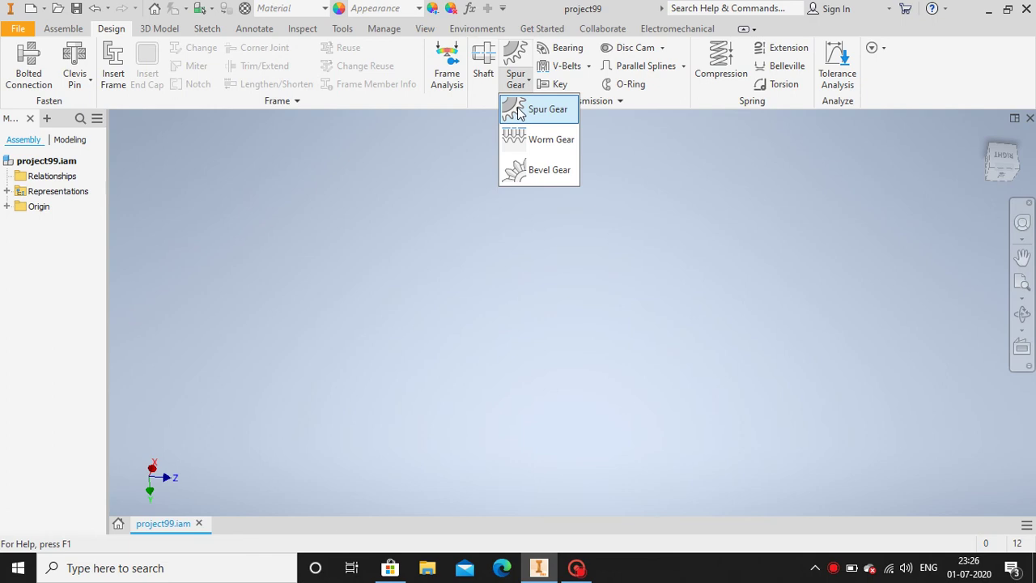
left_click(517, 107)
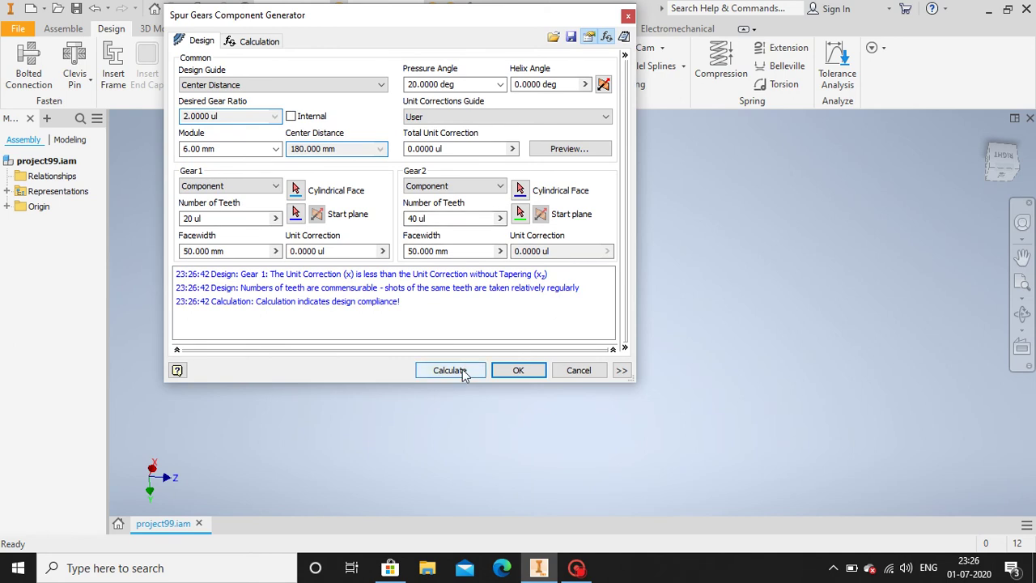
left_click(253, 39)
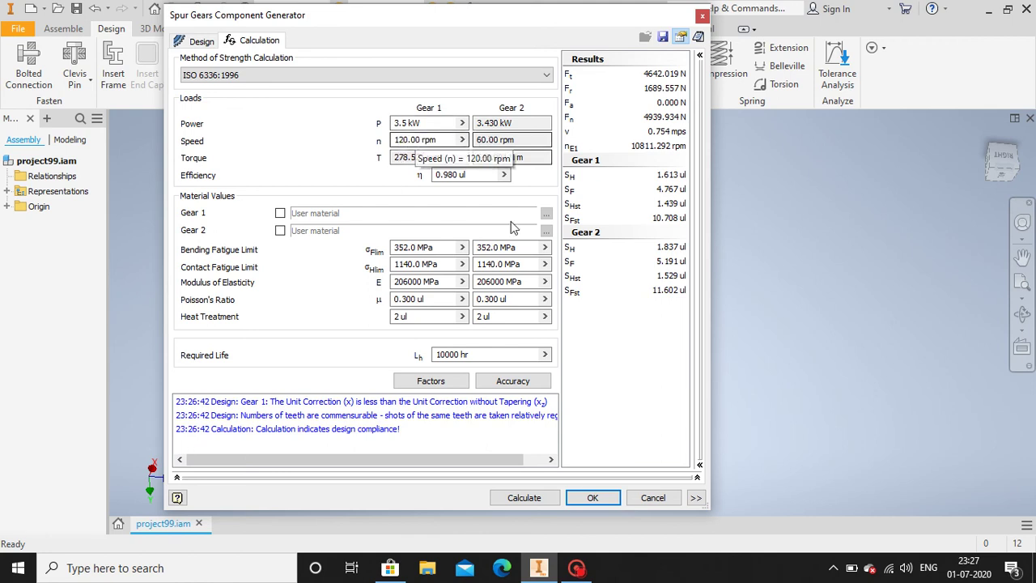
left_click(541, 499)
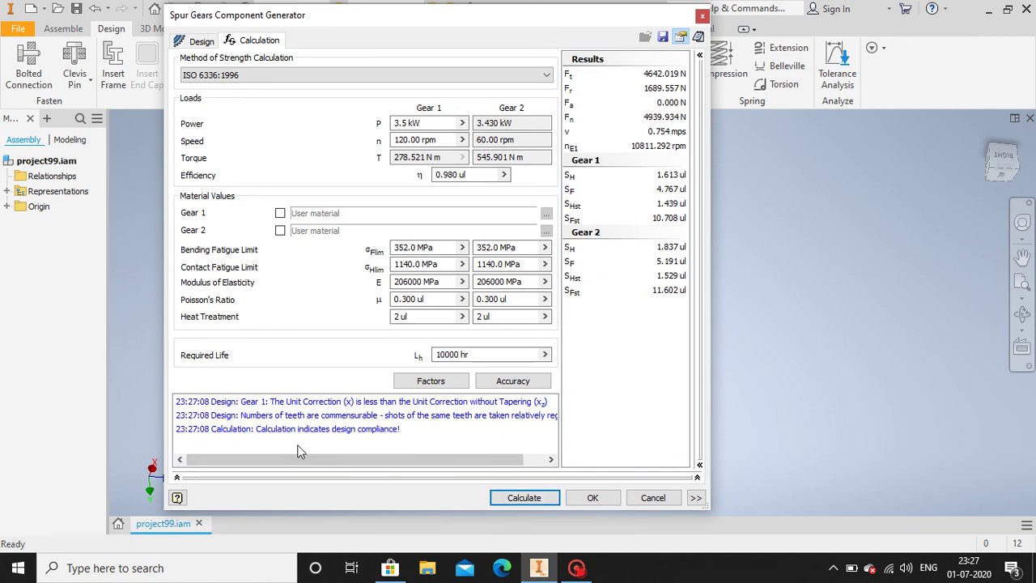
- Generate the calculated spur gear pair and place it in the empty assembly
left_click(594, 499)
left_click(557, 358)
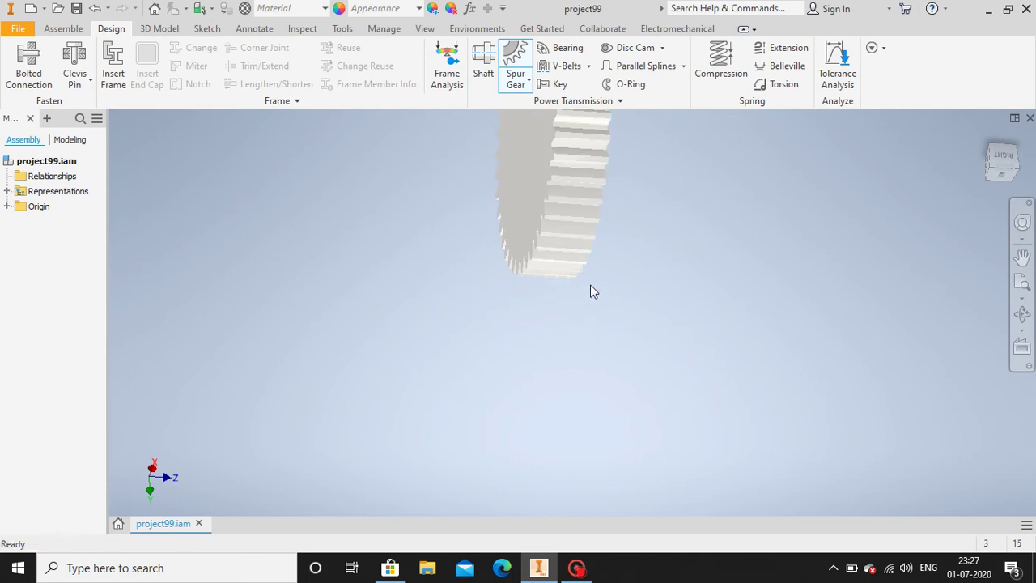
middle_click_drag(583, 289, 490, 210)
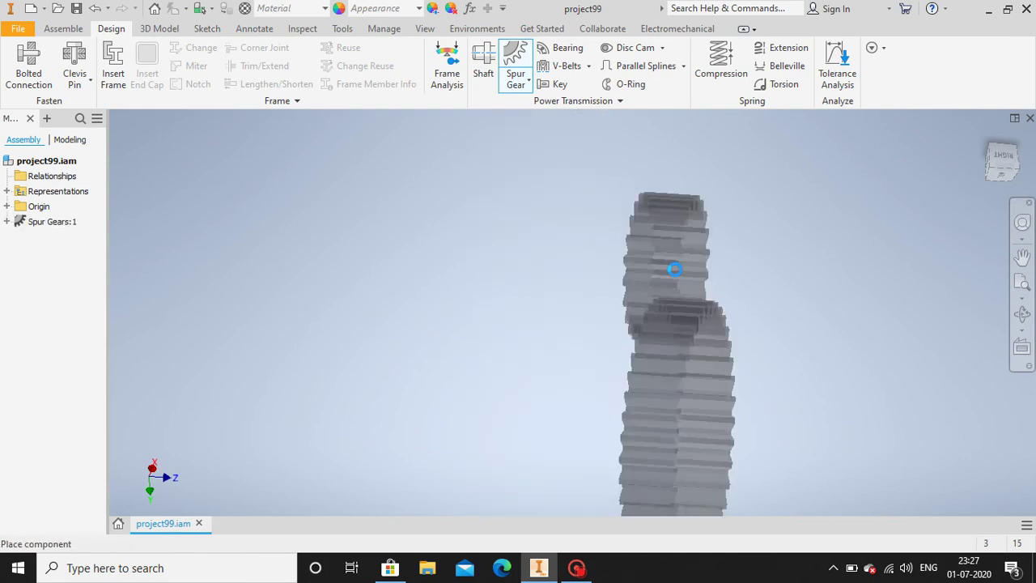
left_click(534, 231)
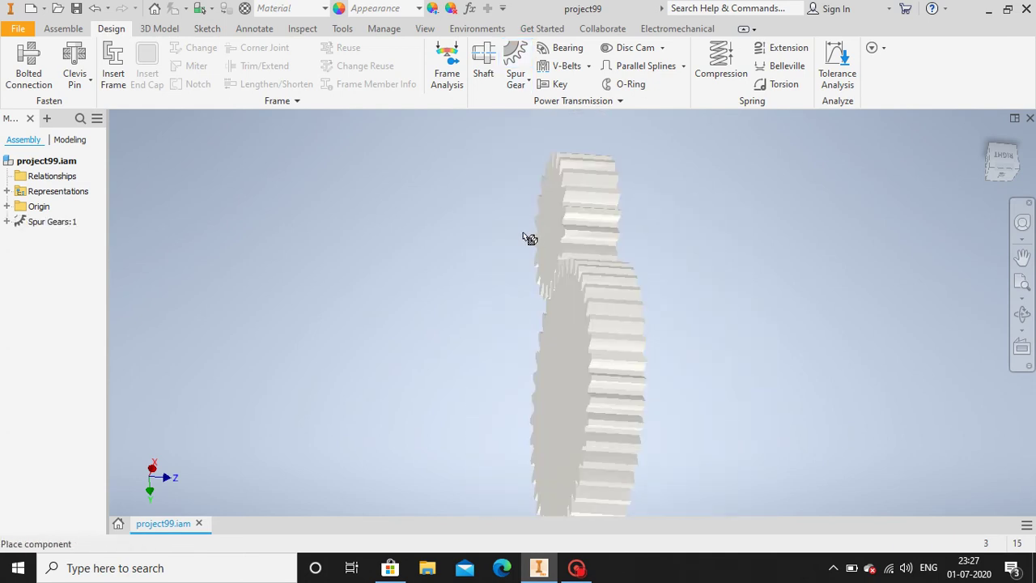
- Recolour both spur gears orange with RGB values 255, 174, 0
left_click(1023, 314)
left_click_drag(557, 303, 493, 324)
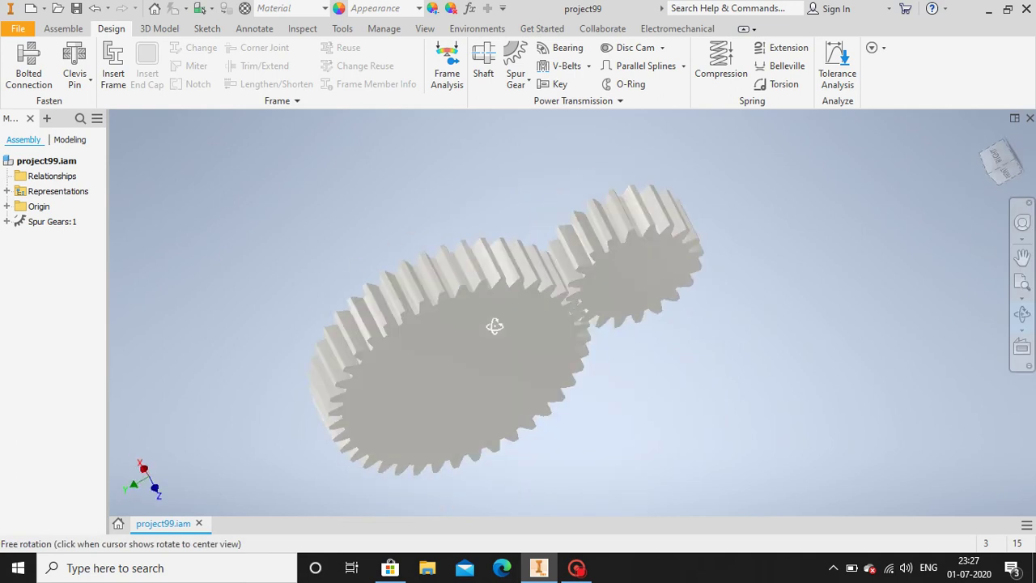
key("Escape")
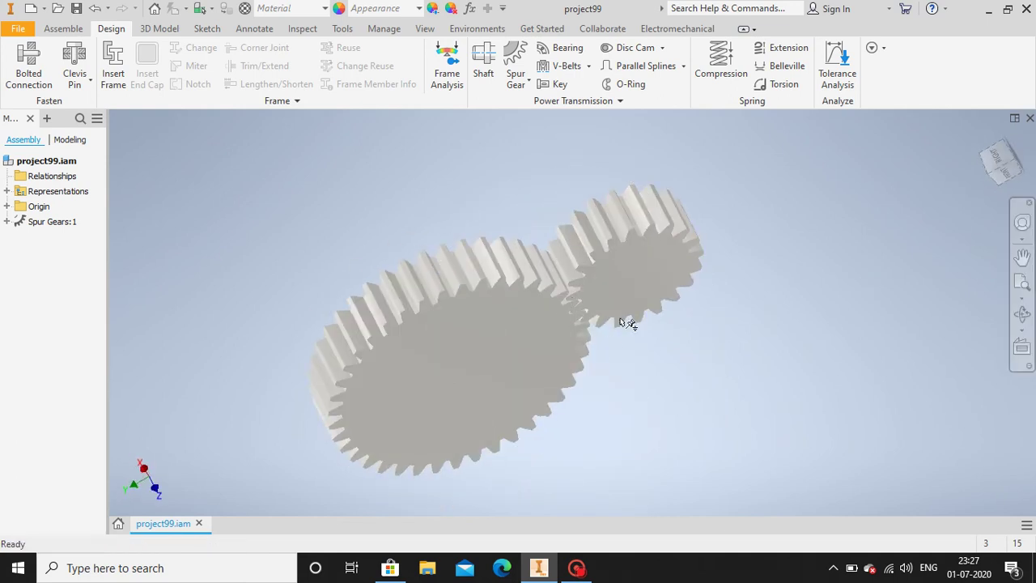
left_click(632, 277)
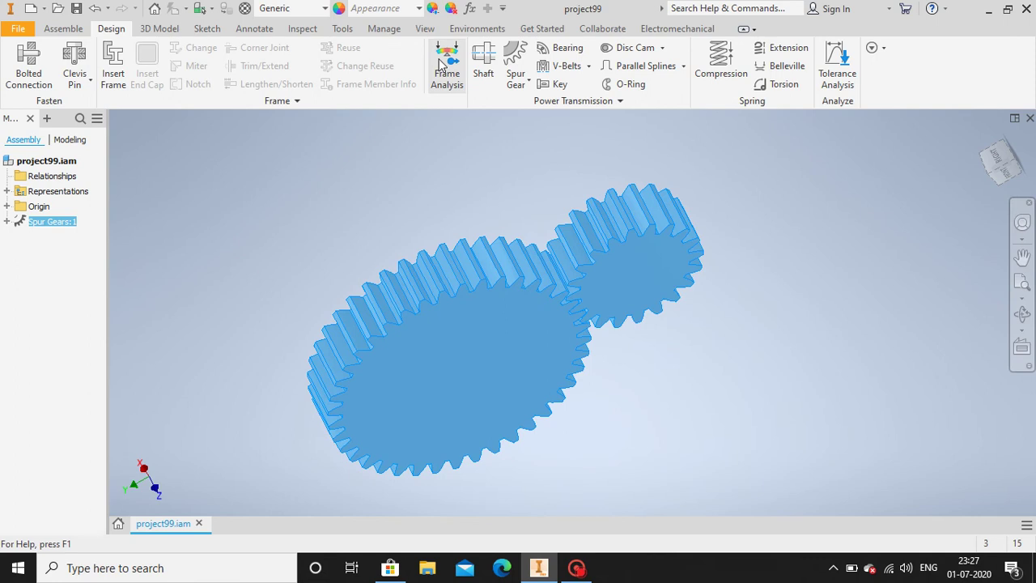
left_click(435, 10)
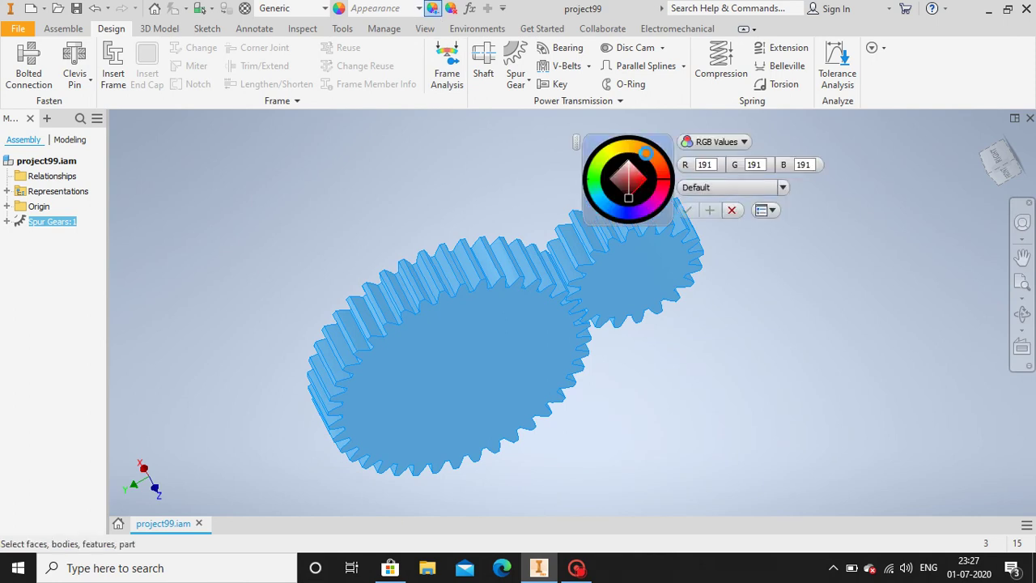
left_click(648, 152)
left_click_drag(648, 154, 636, 154)
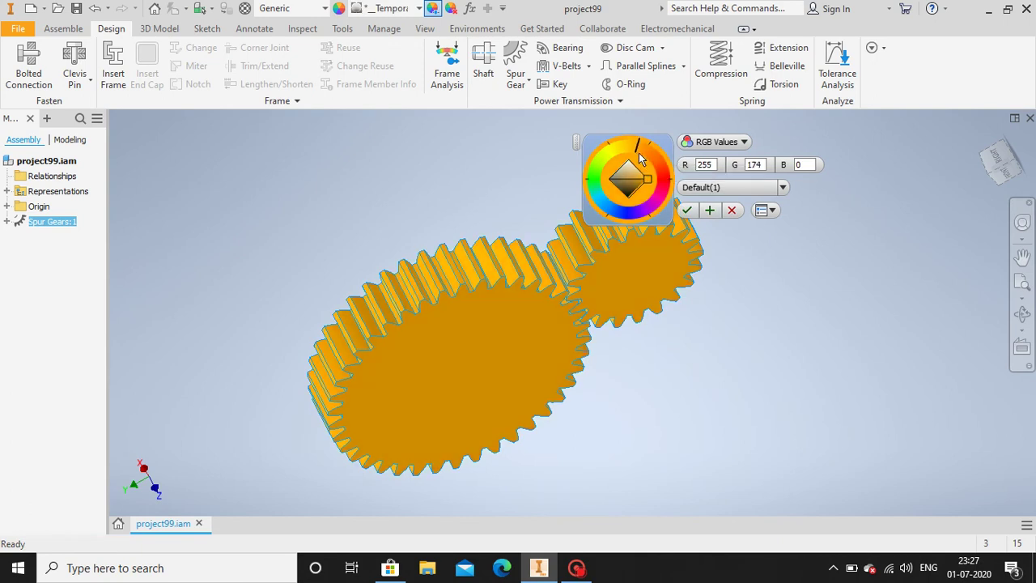
left_click(686, 212)
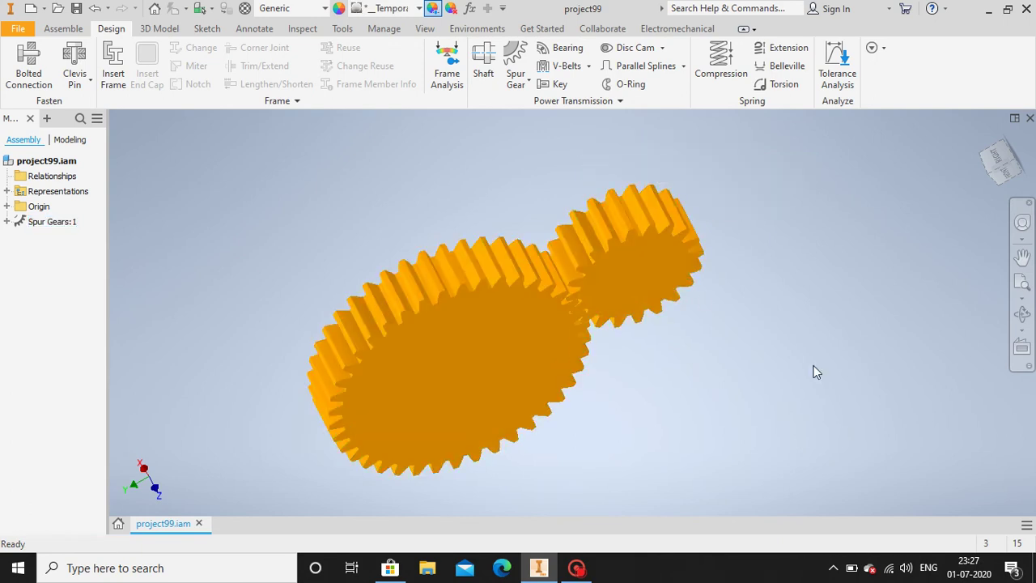
- Generate a five-section shaft with a 56 x 104 mm central cylinder and place it beside the smaller gear
left_click(1023, 314)
left_click_drag(692, 281, 411, 293)
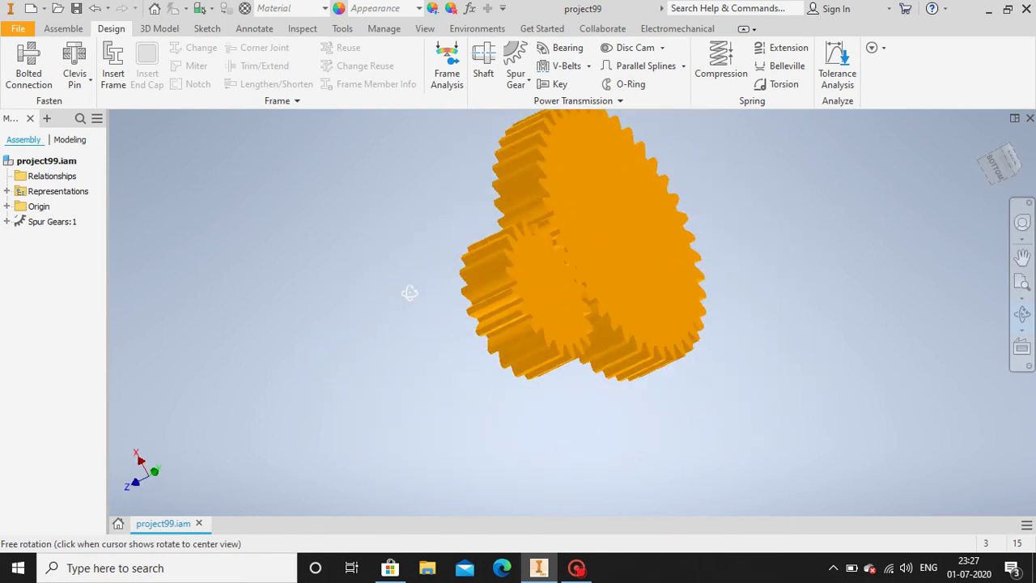
left_click(478, 70)
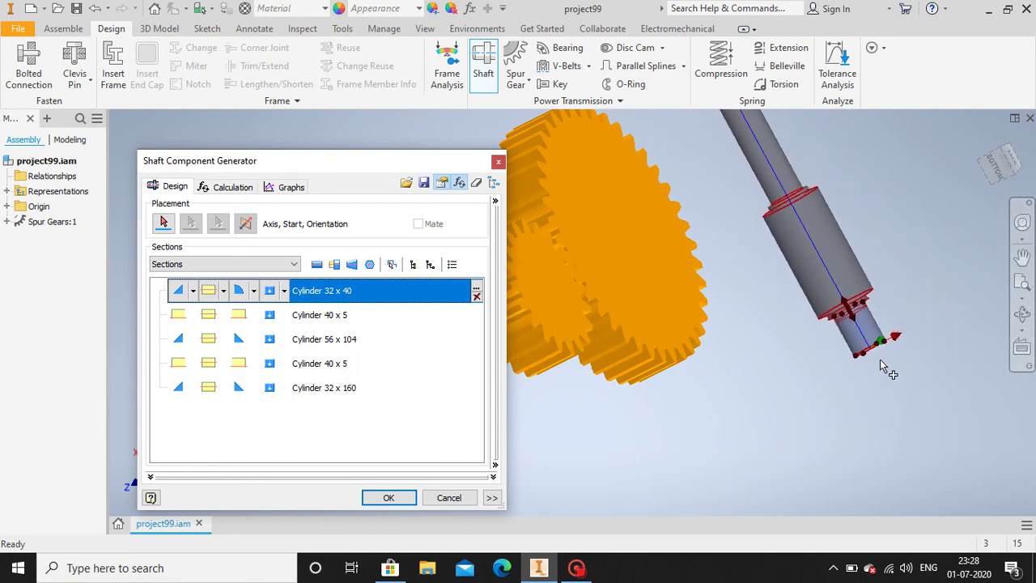
left_click(388, 498)
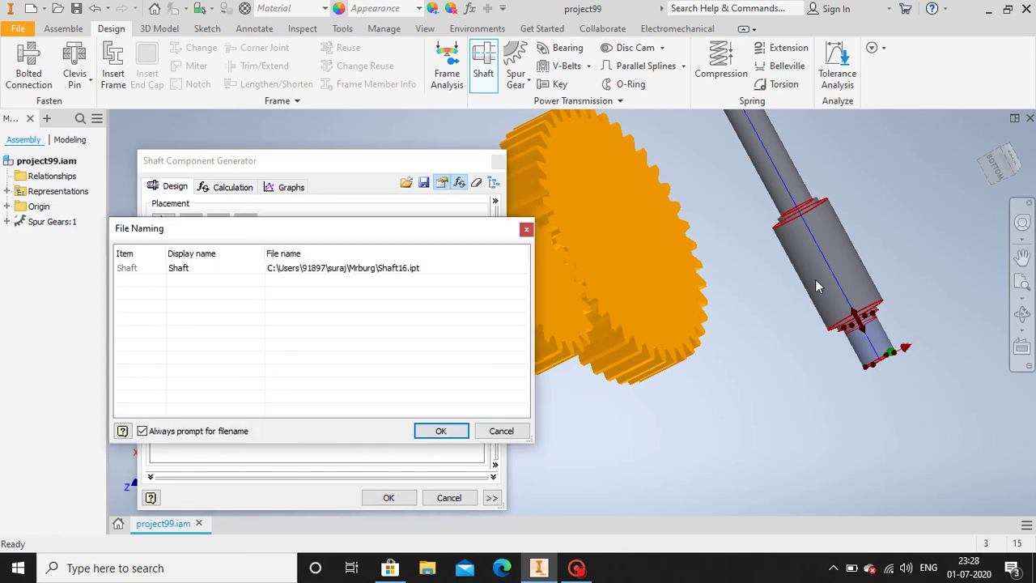
left_click(431, 430)
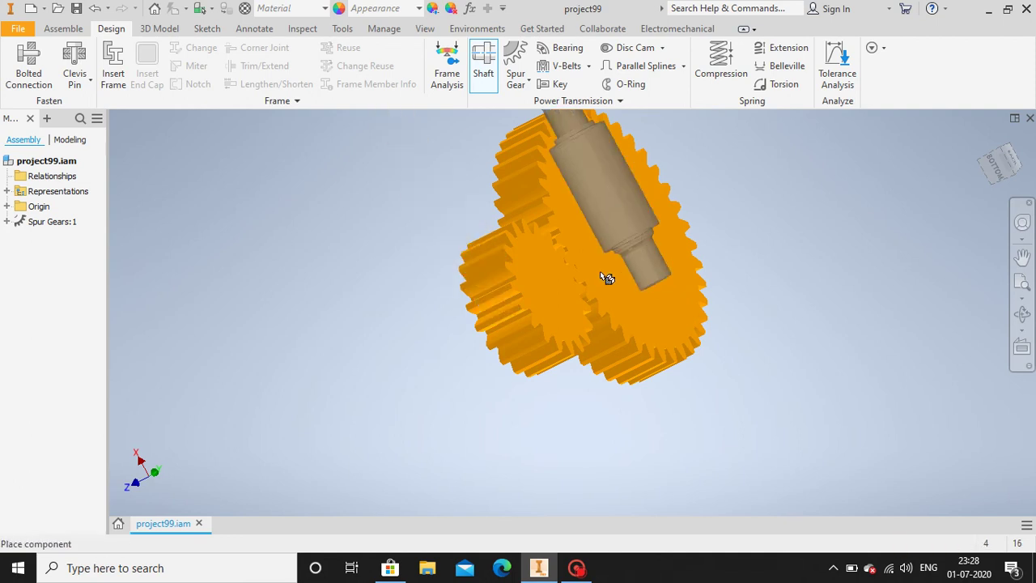
left_click(377, 336)
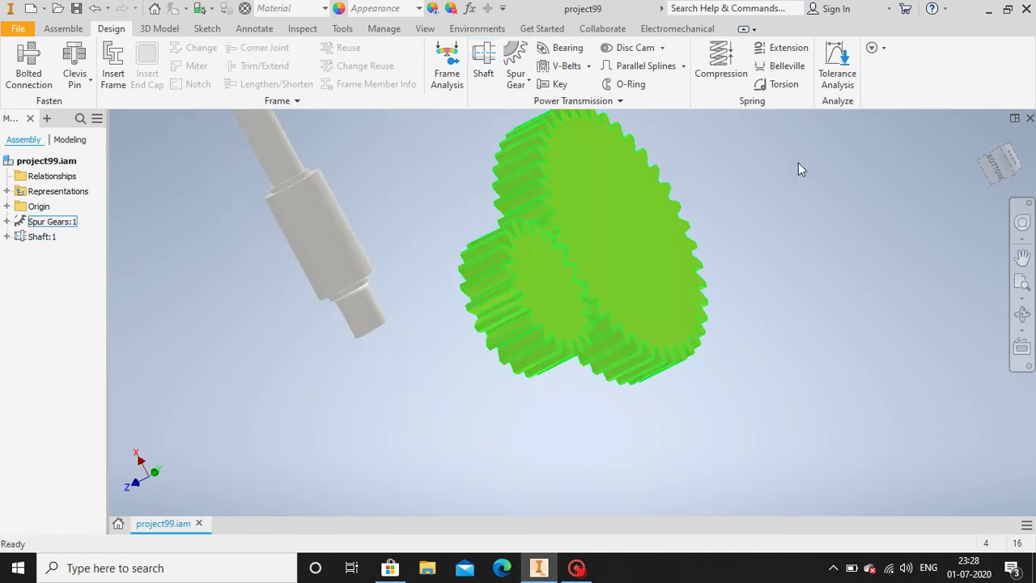
- Start a second shaft and set the main diameter of its 104 mm long central cylinder to 128 mm
left_click(484, 61)
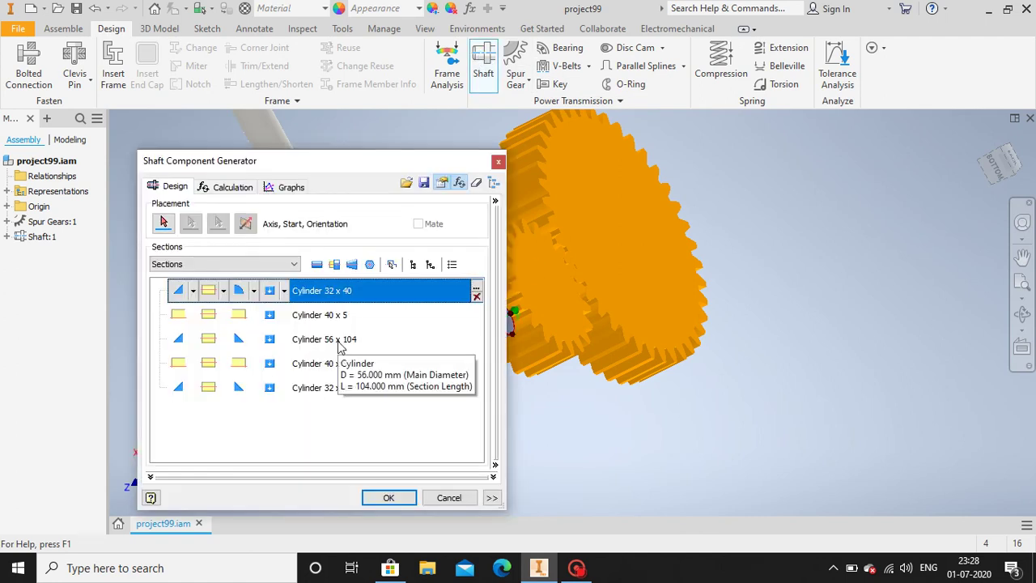
left_click(340, 346)
double_click(328, 344)
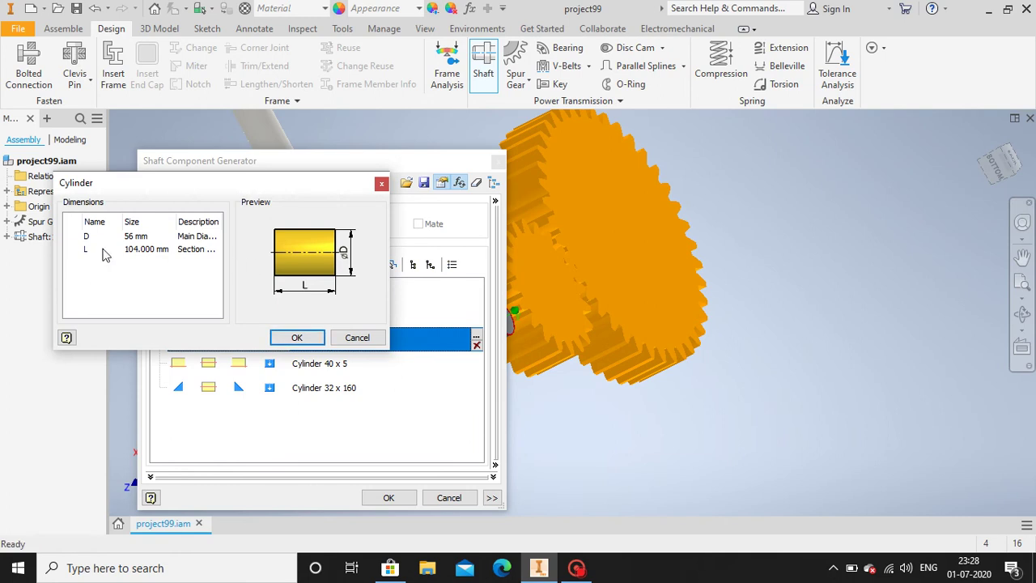
left_click(139, 235)
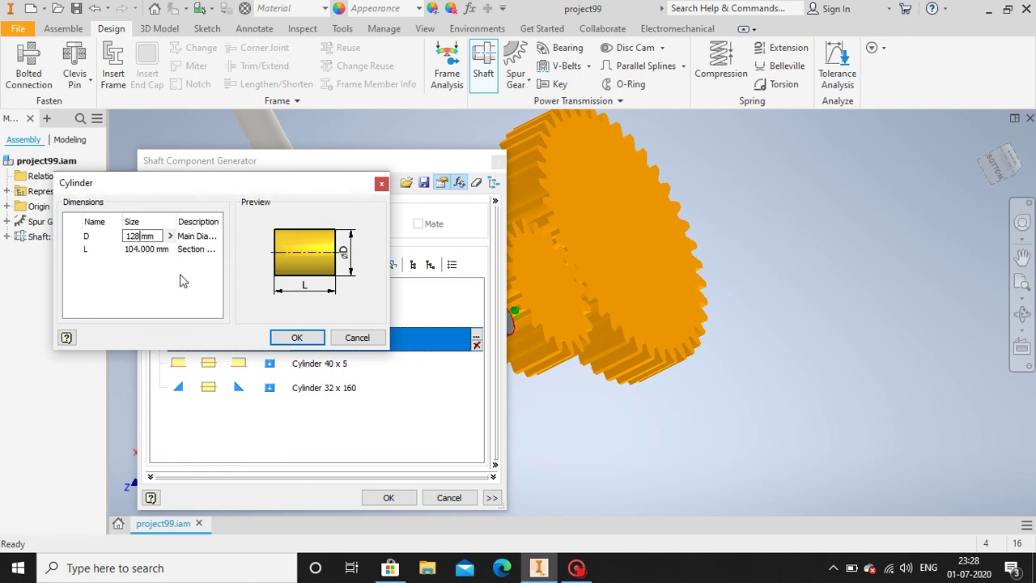
left_click(297, 337)
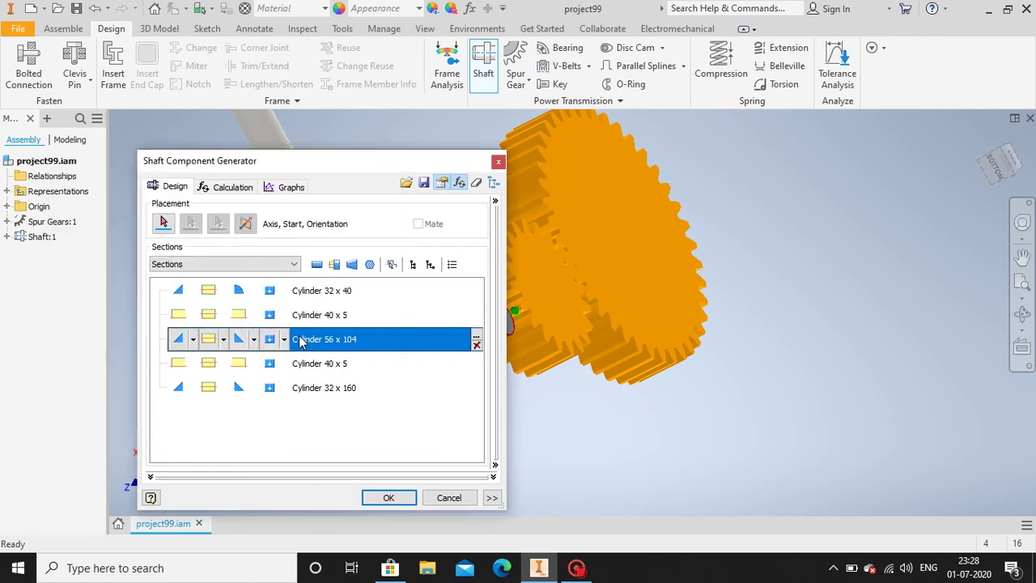
- Generate the second shaft with the enlarged central section and place it beside the larger gear, opposite the first shaft
left_click(388, 497)
left_click(431, 430)
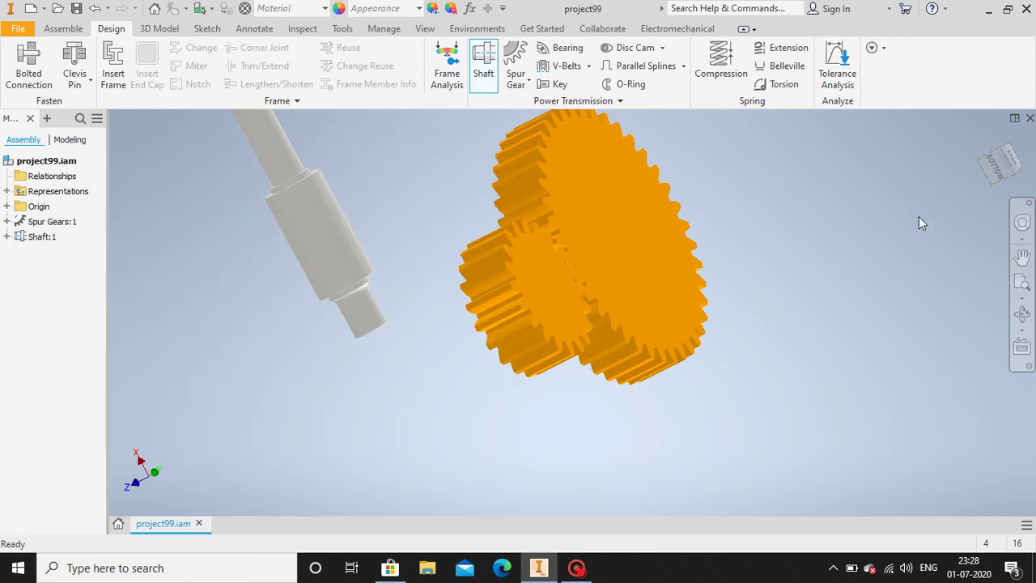
left_click(885, 234)
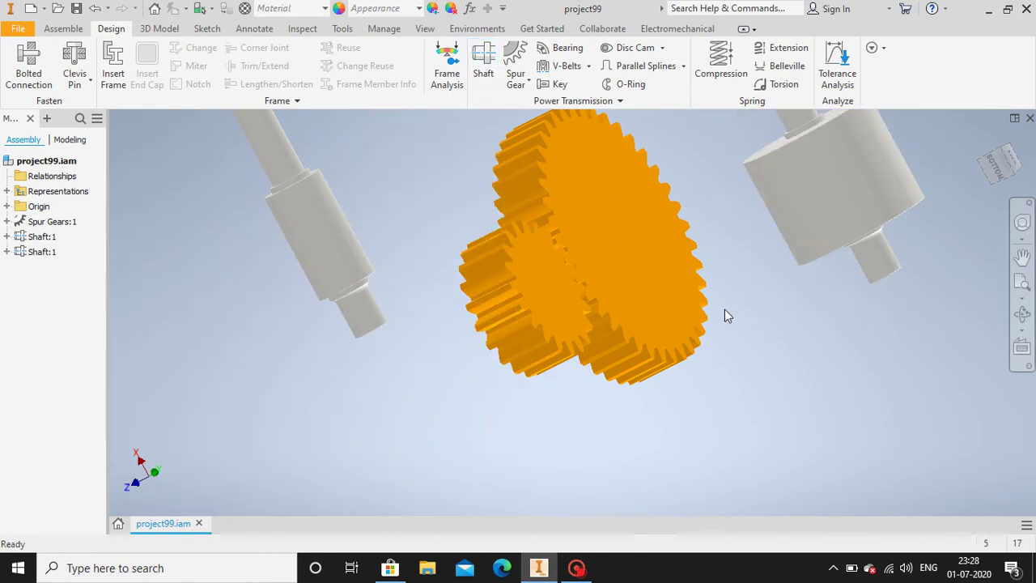
- Mate the axis of the shaft with the larger central cylinder to the Z axis of the larger gear
middle_click_drag(685, 227, 697, 301)
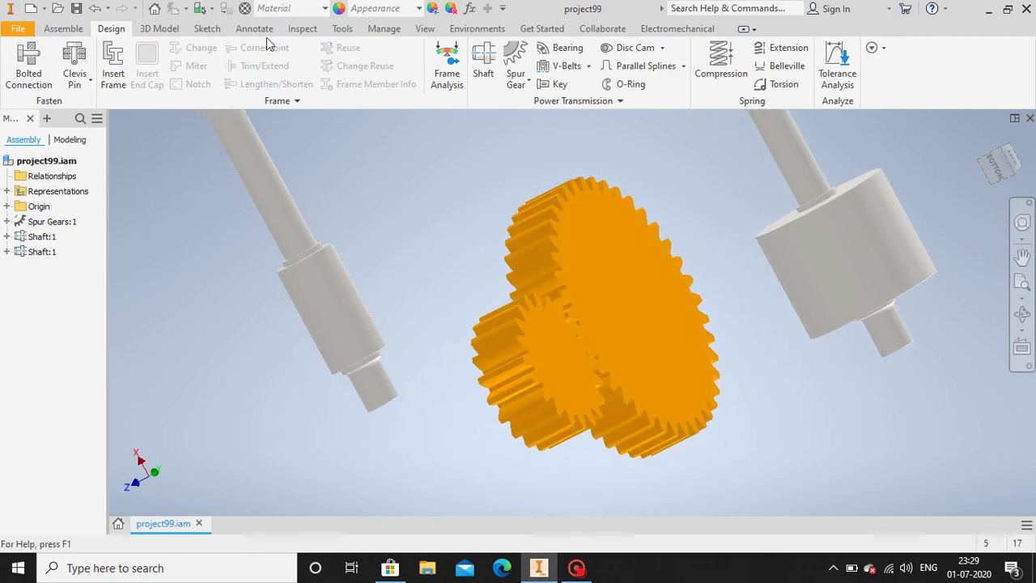
left_click(71, 30)
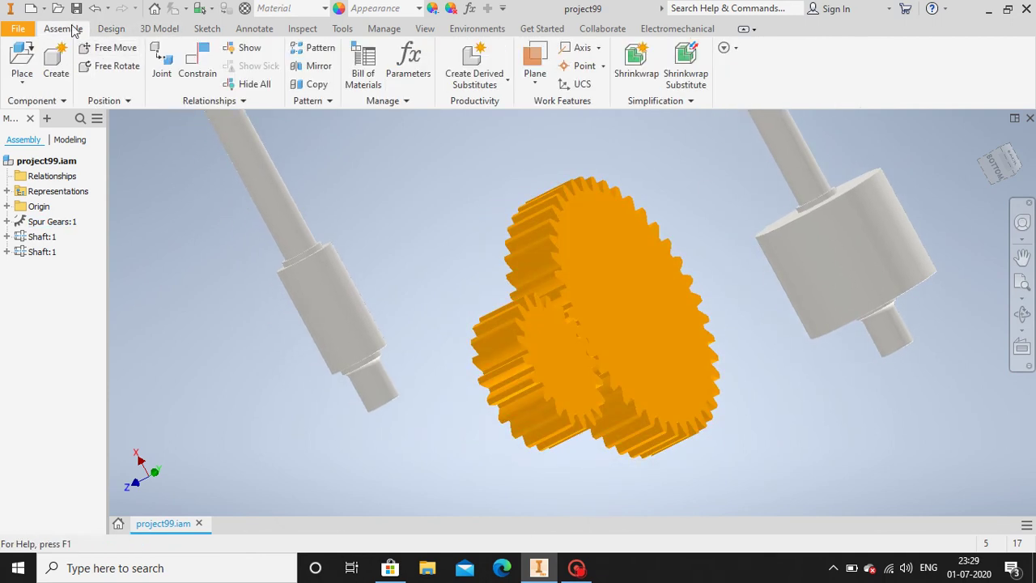
left_click(208, 67)
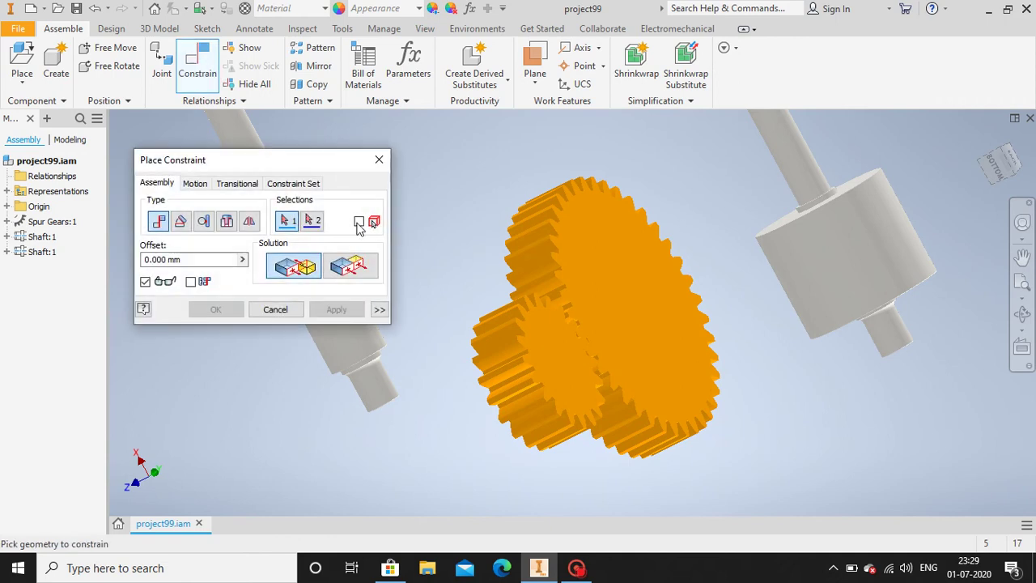
left_click(865, 282)
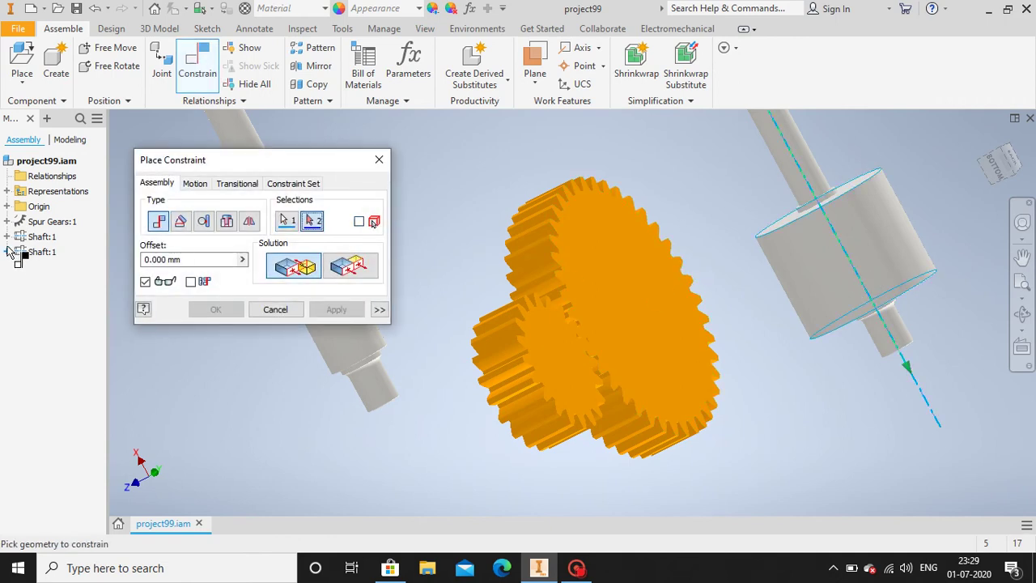
left_click(8, 222)
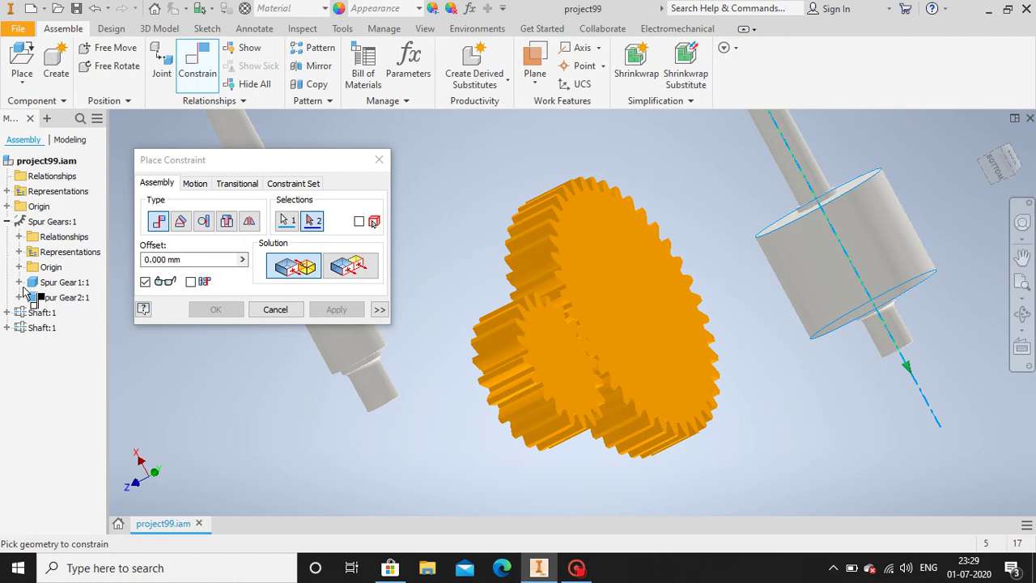
left_click(18, 282)
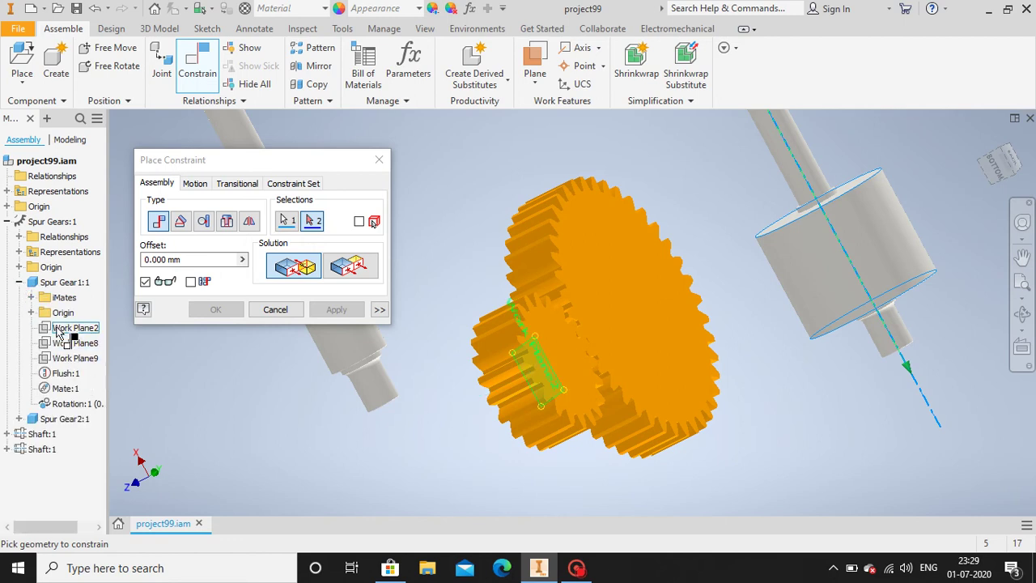
left_click(30, 419)
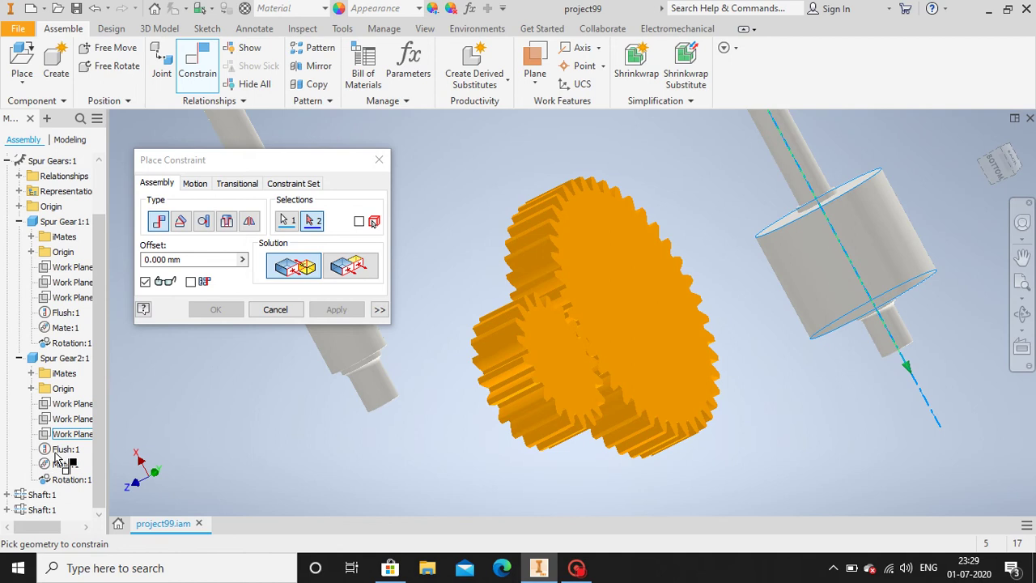
left_click(31, 389)
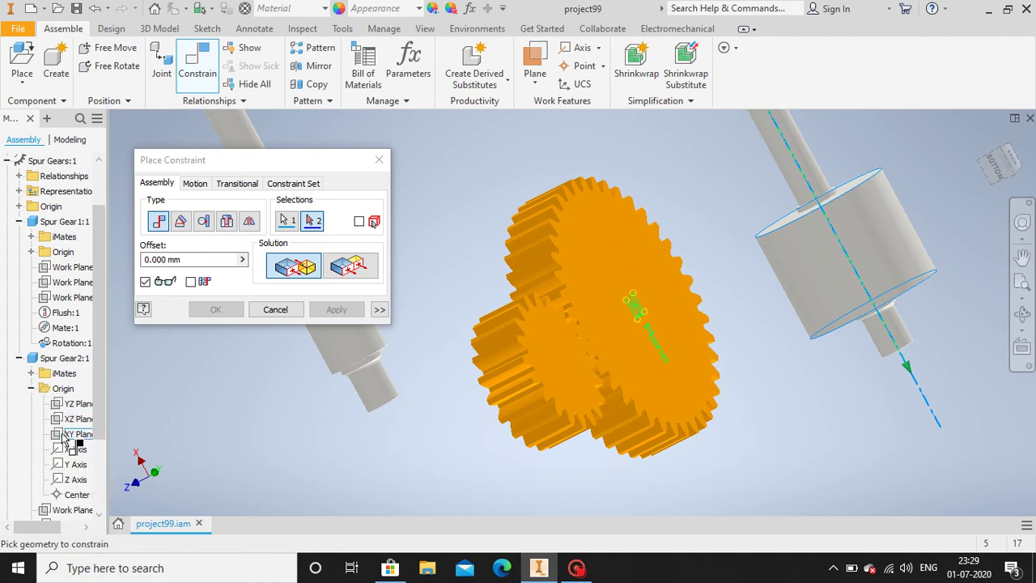
left_click(77, 480)
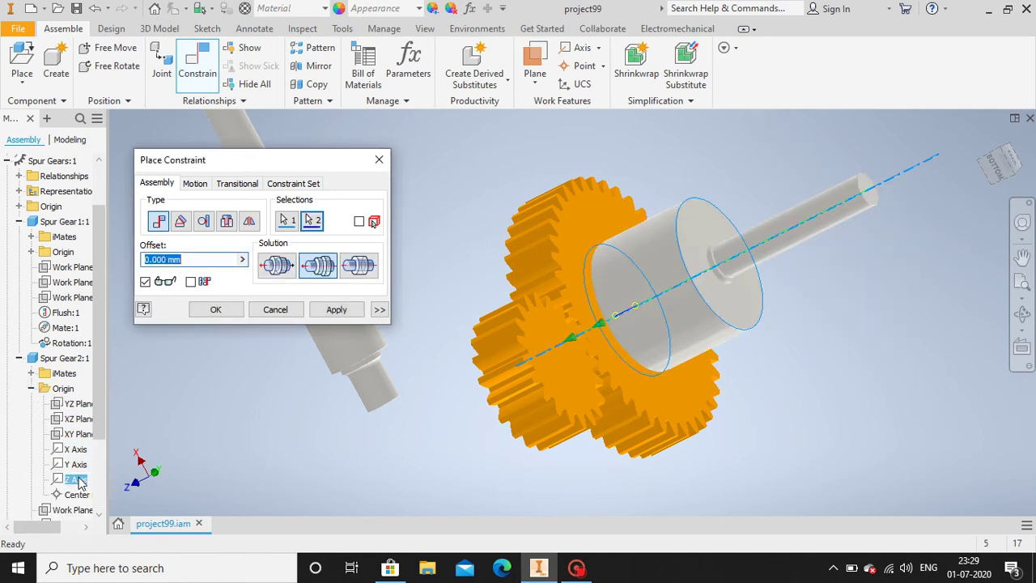
left_click(1022, 314)
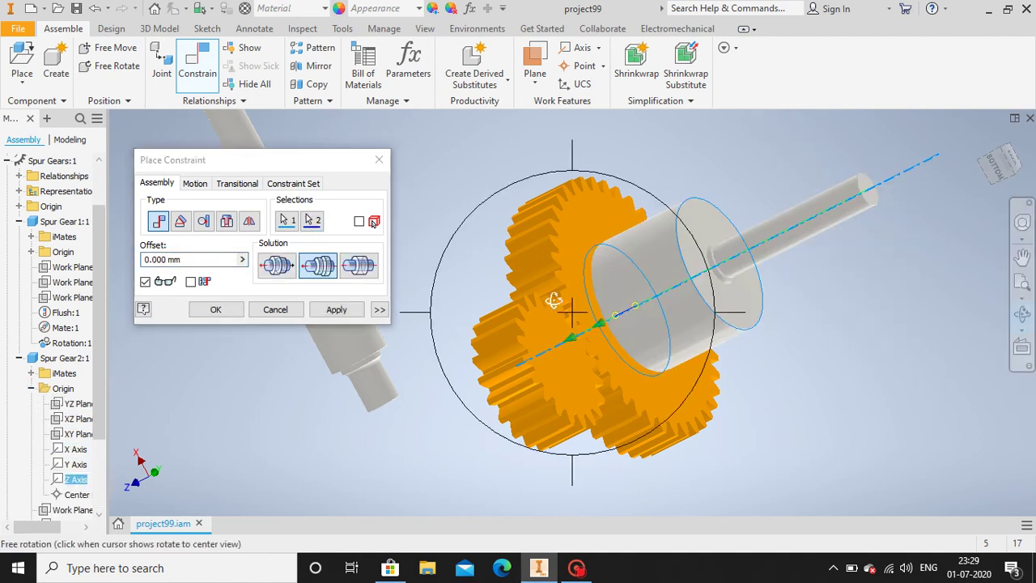
left_click_drag(551, 298, 768, 181)
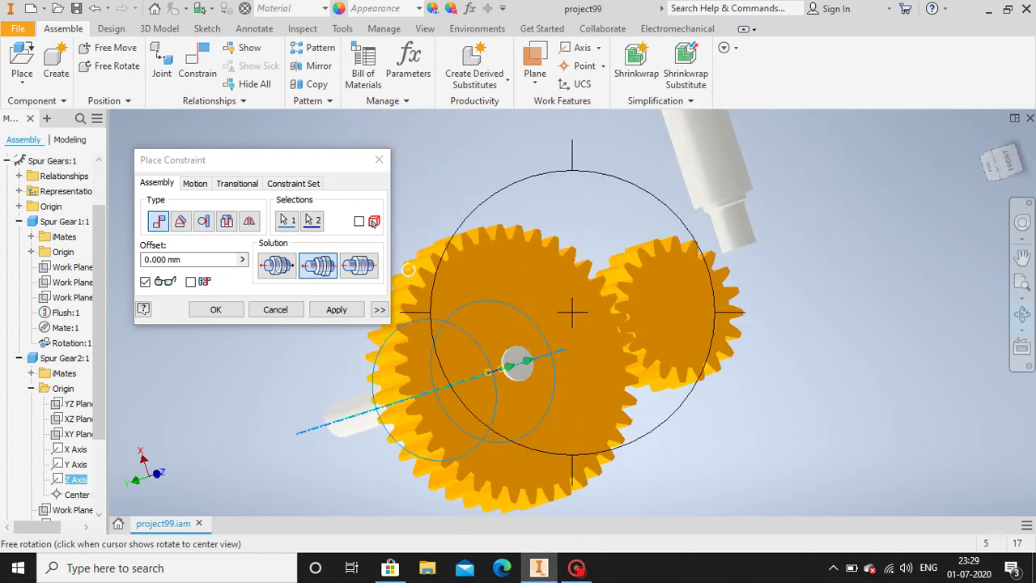
left_click(337, 310)
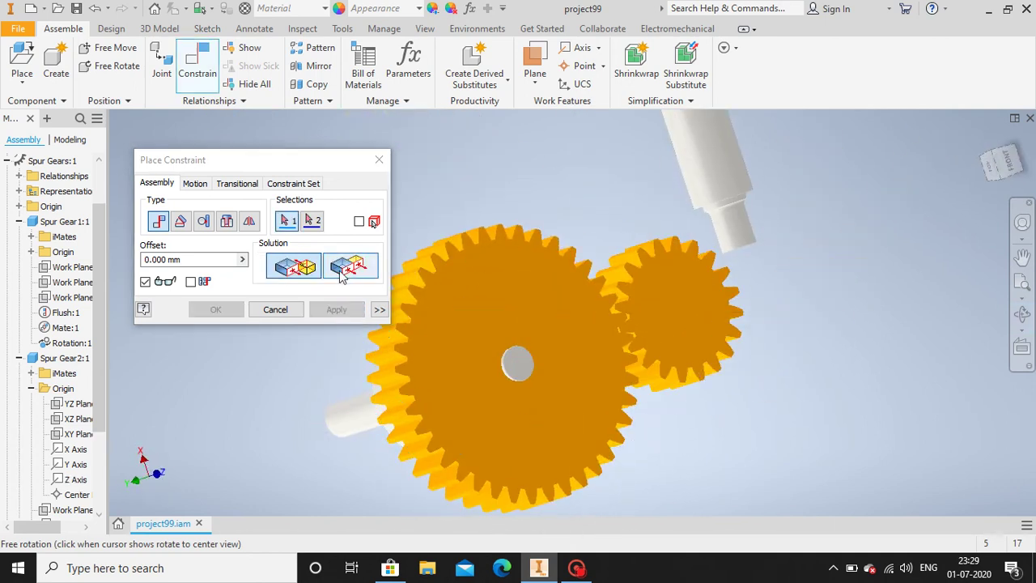
- Make the large shaft's short end face flush with the larger gear's side face at an offset of -70 mm
left_click(350, 267)
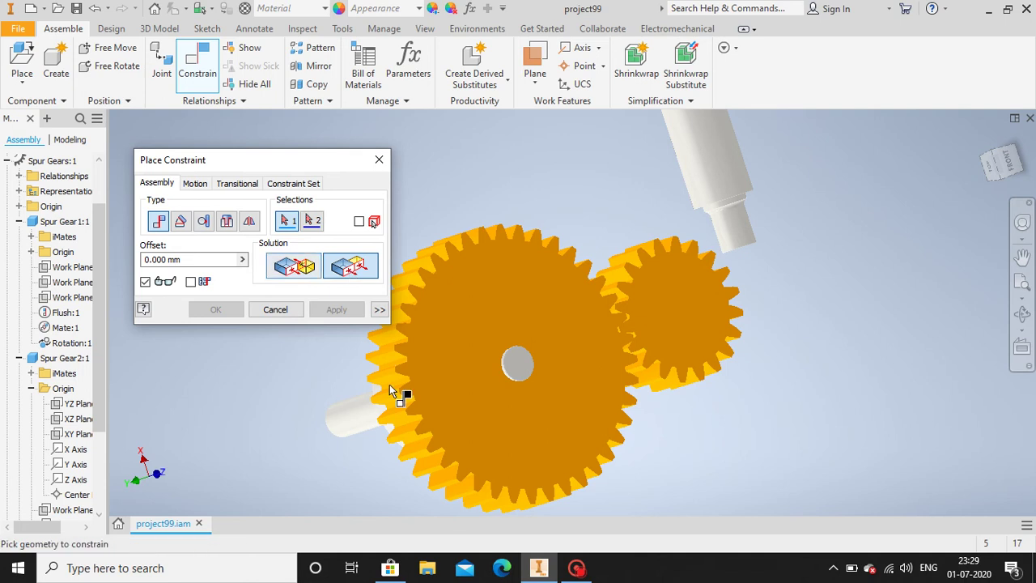
left_click(525, 366)
left_click(445, 376)
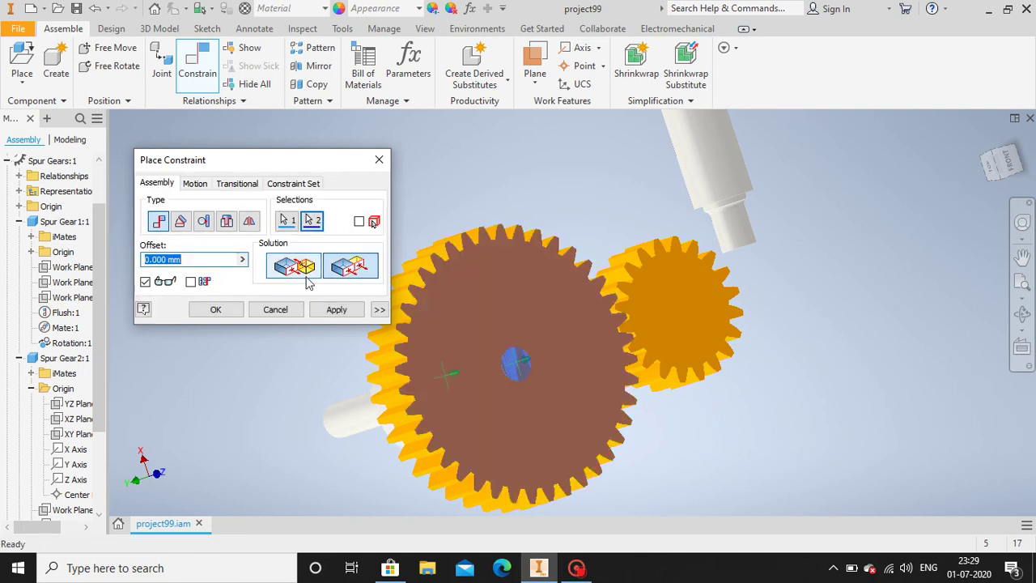
type("-")
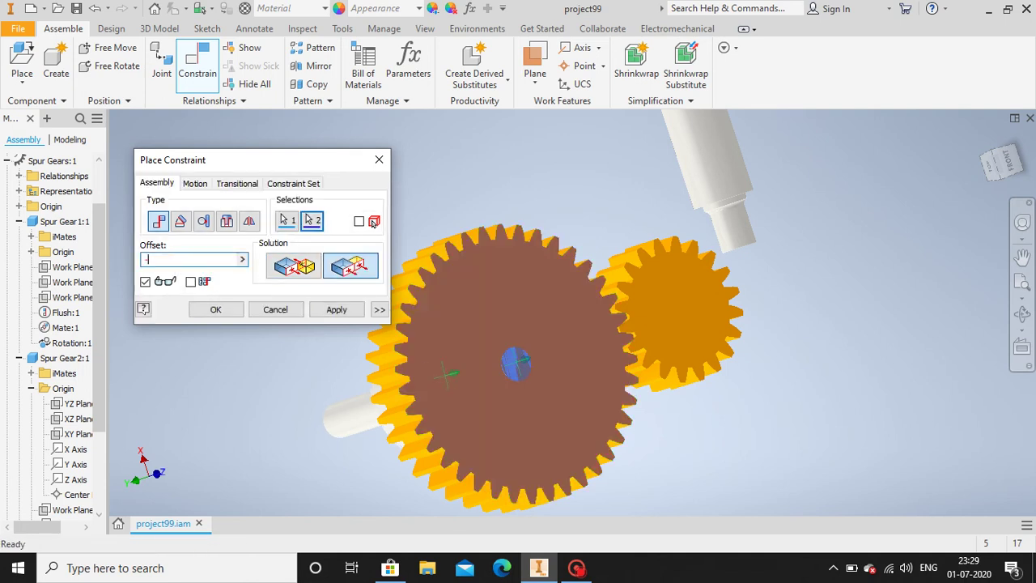
type("70")
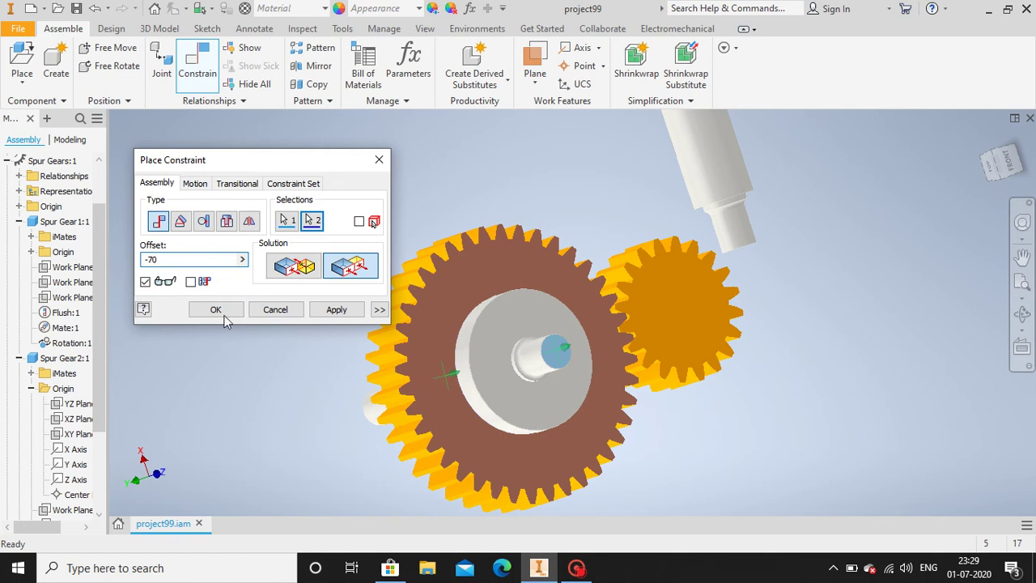
left_click(215, 310)
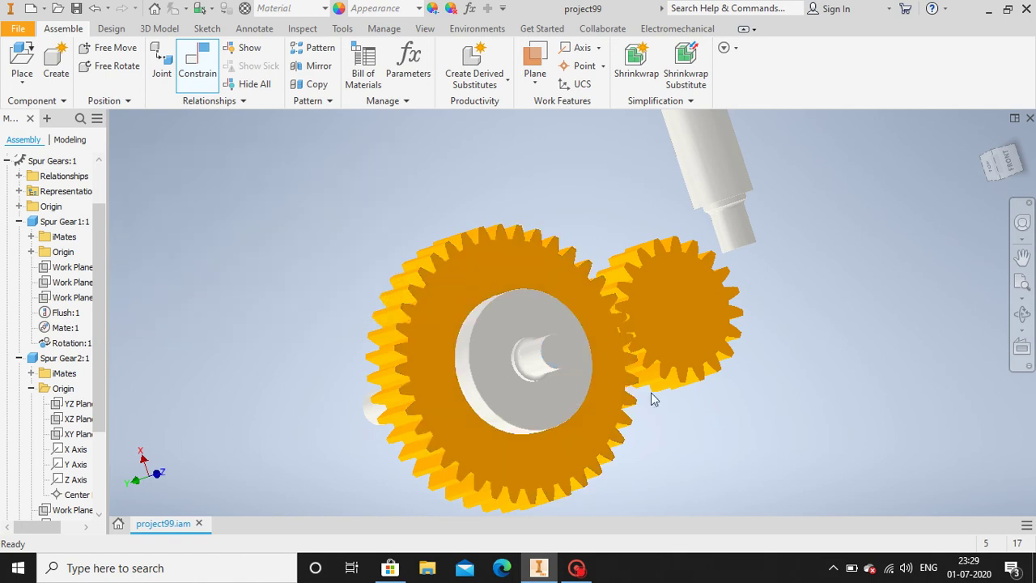
left_click(1023, 314)
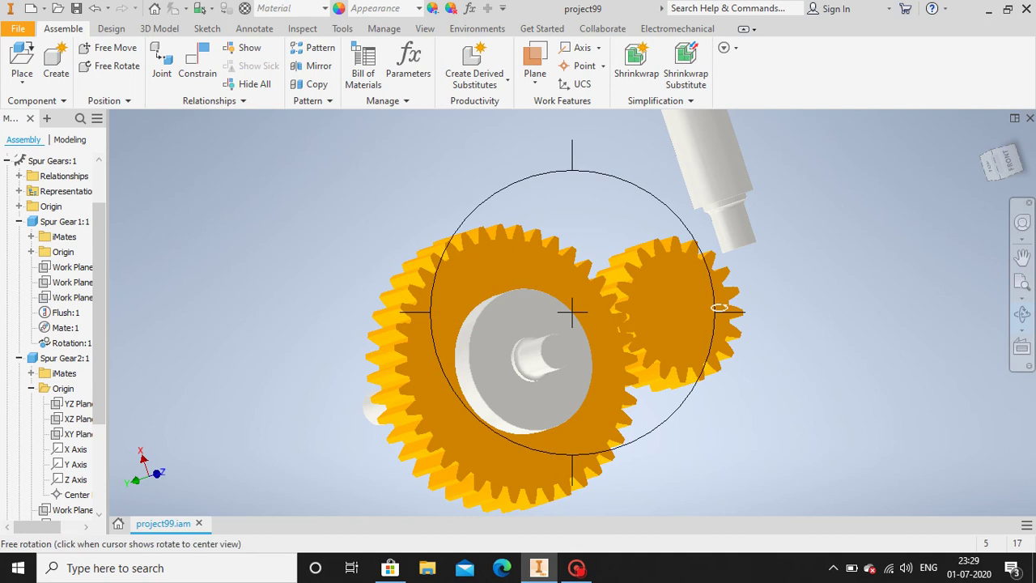
left_click_drag(675, 340, 755, 330)
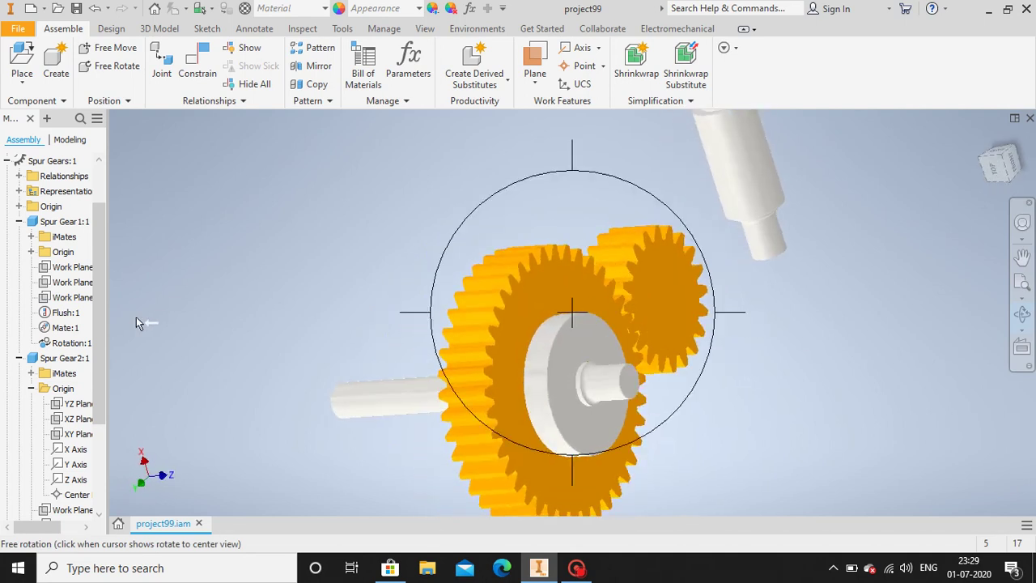
left_click(199, 70)
left_click(753, 197)
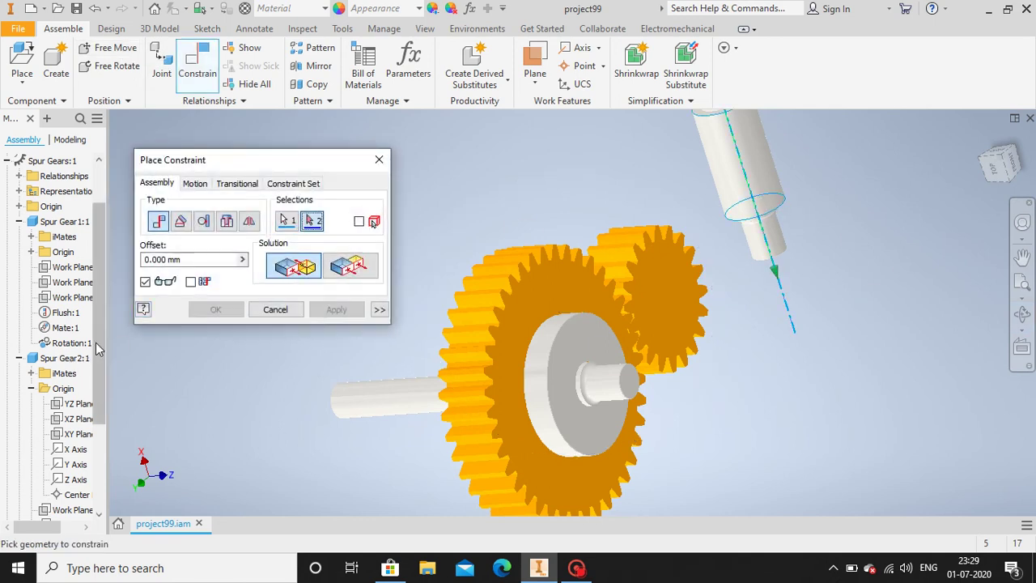
left_click(31, 252)
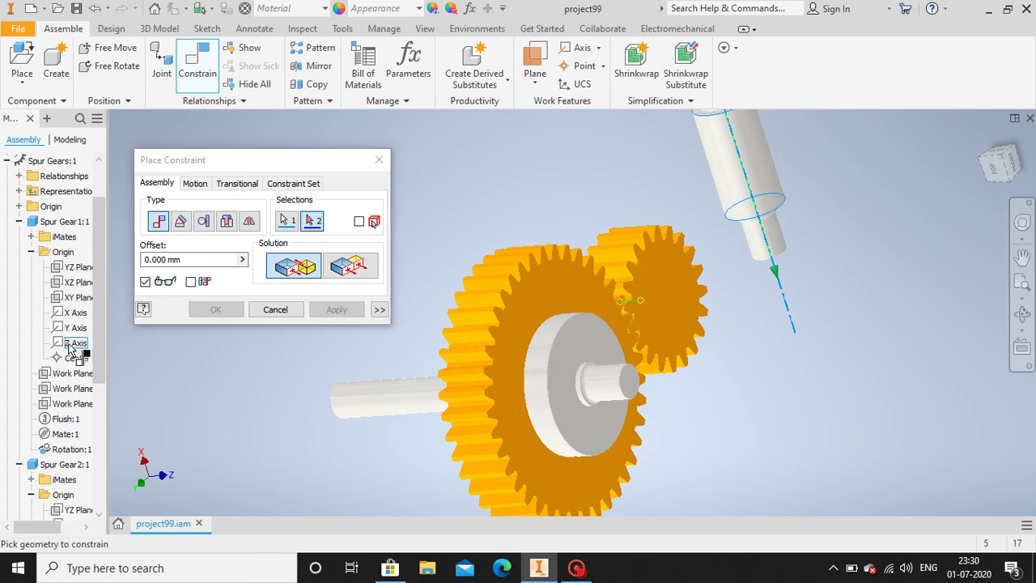
left_click(72, 343)
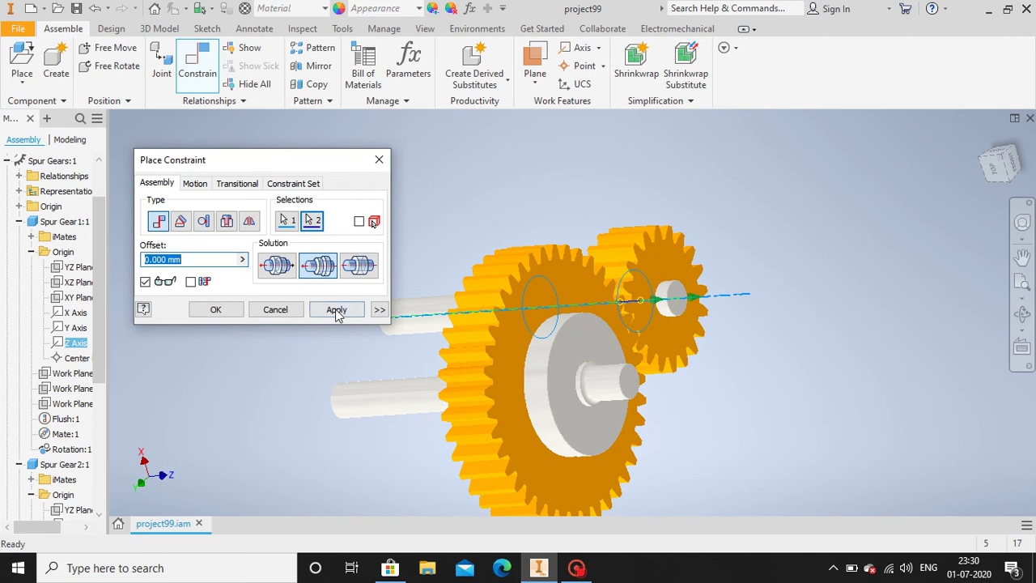
left_click(275, 309)
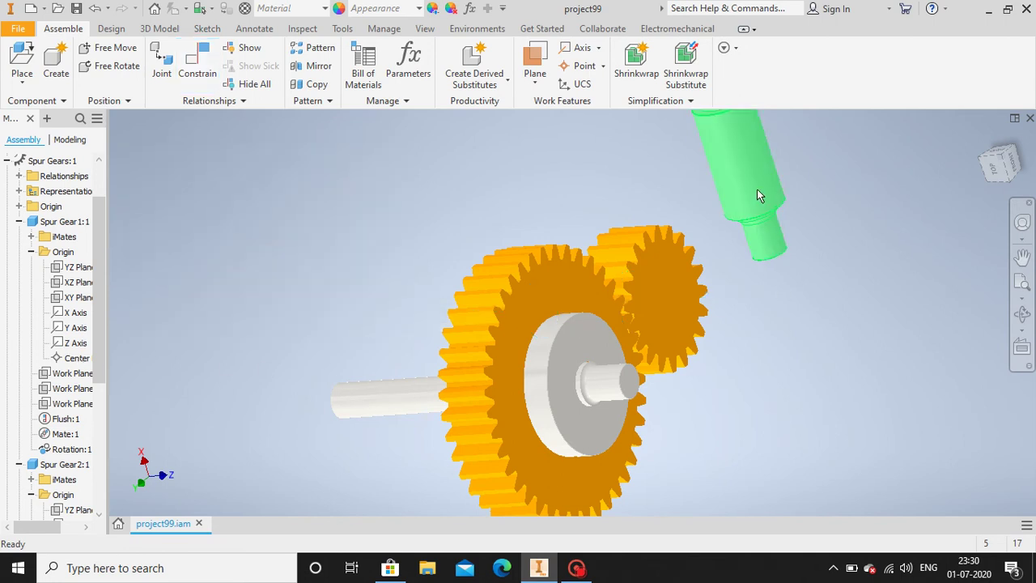
- Free-rotate the smaller shaft until it lies roughly parallel to the gear axes, then move it beside the smaller gear
middle_click_drag(769, 195, 733, 224)
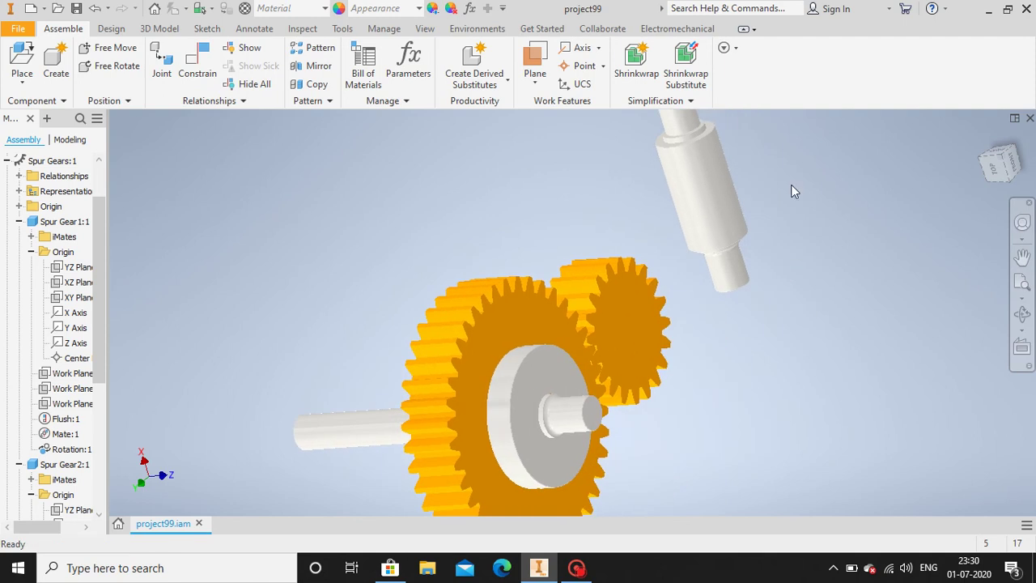
right_click(724, 200)
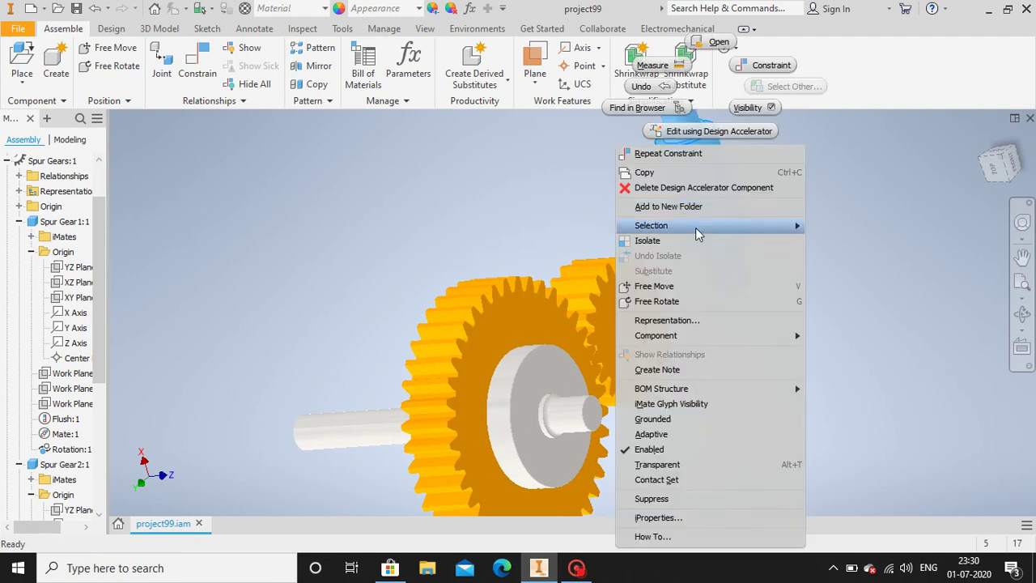
left_click(675, 304)
left_click_drag(732, 201, 814, 272)
key("Escape")
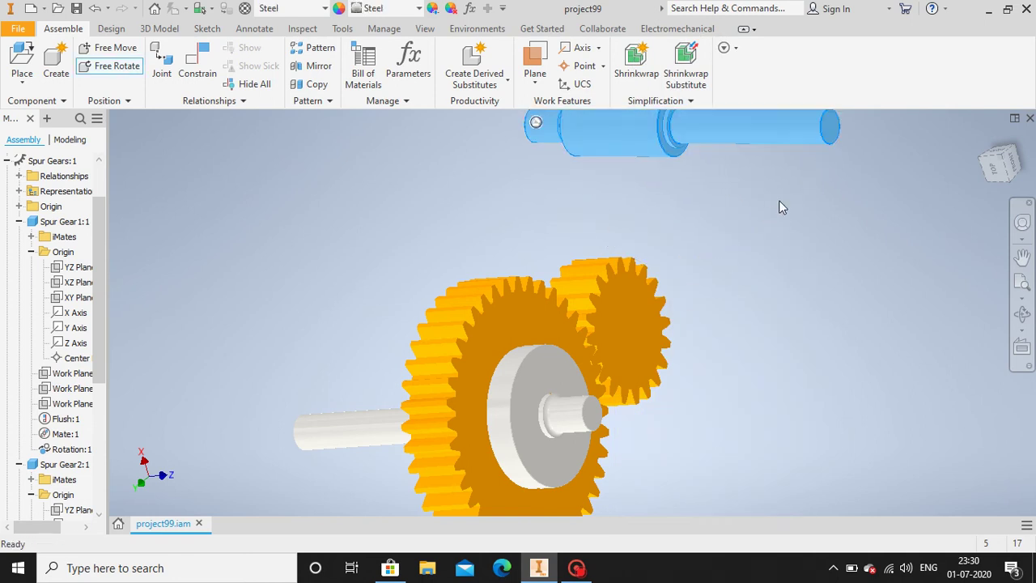
left_click_drag(729, 130, 896, 342)
left_click(863, 417)
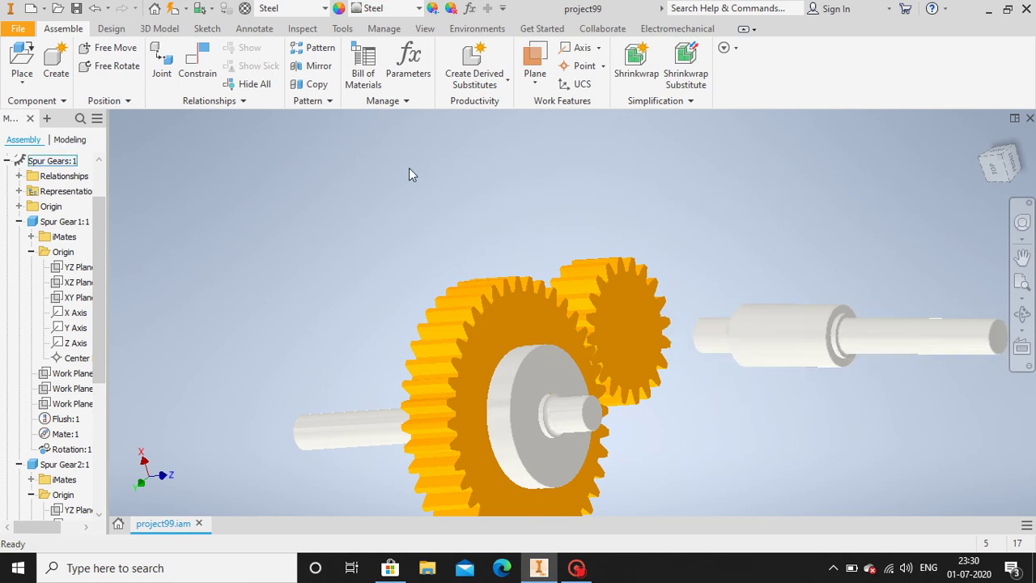
- Mate the smaller shaft's axis to the Z axis of the smaller gear
left_click(200, 78)
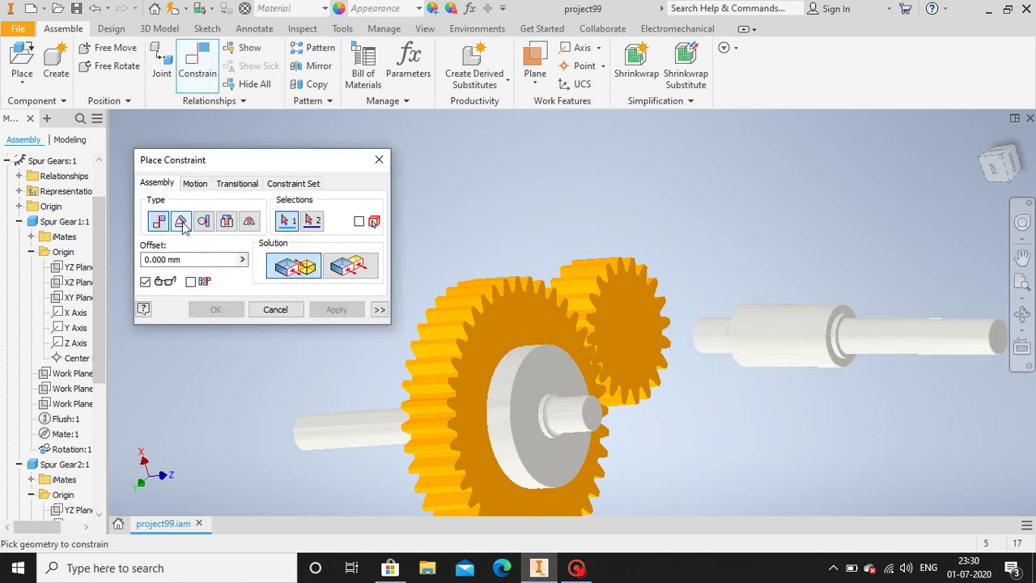
left_click(861, 342)
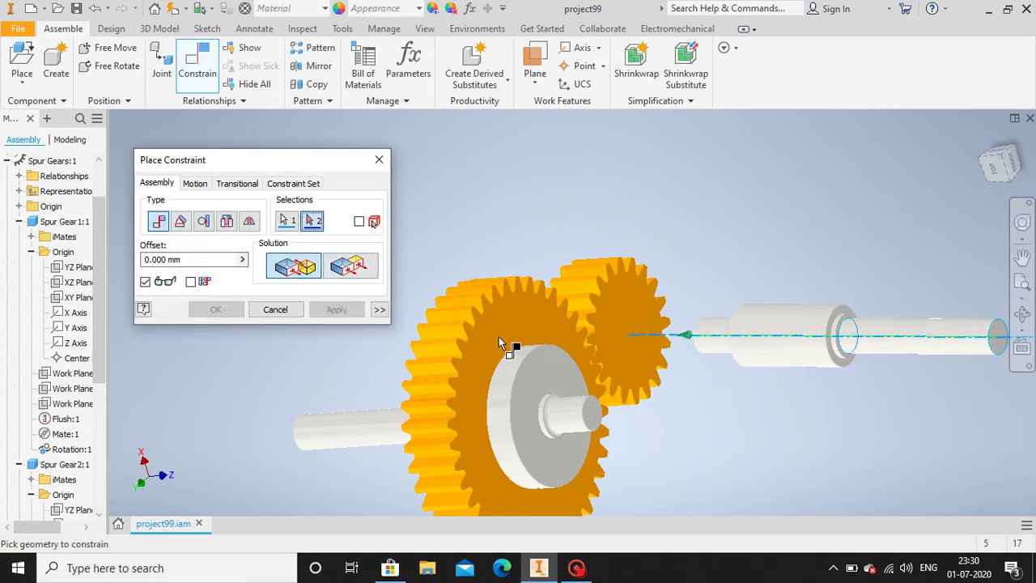
left_click(72, 342)
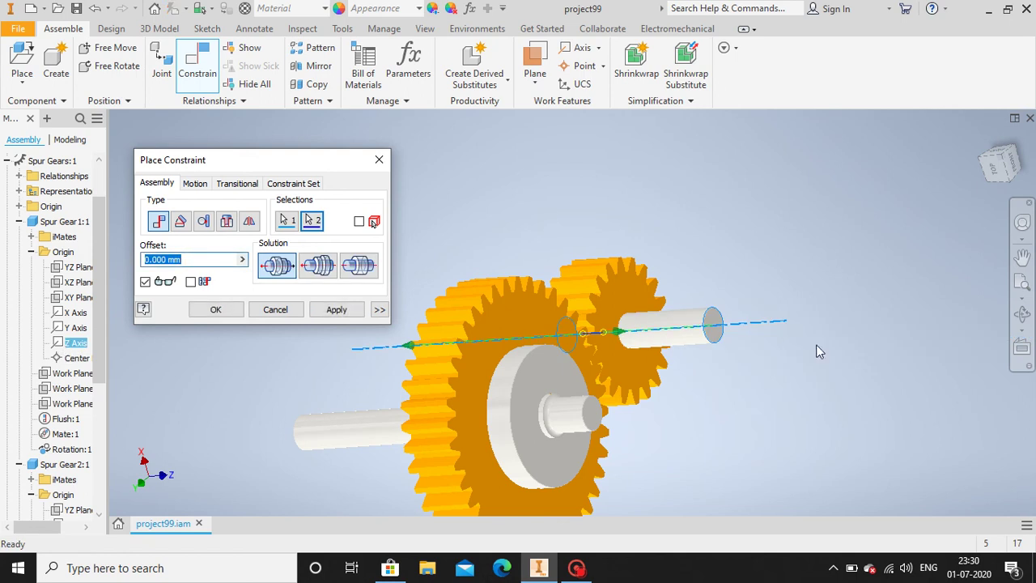
left_click(1022, 314)
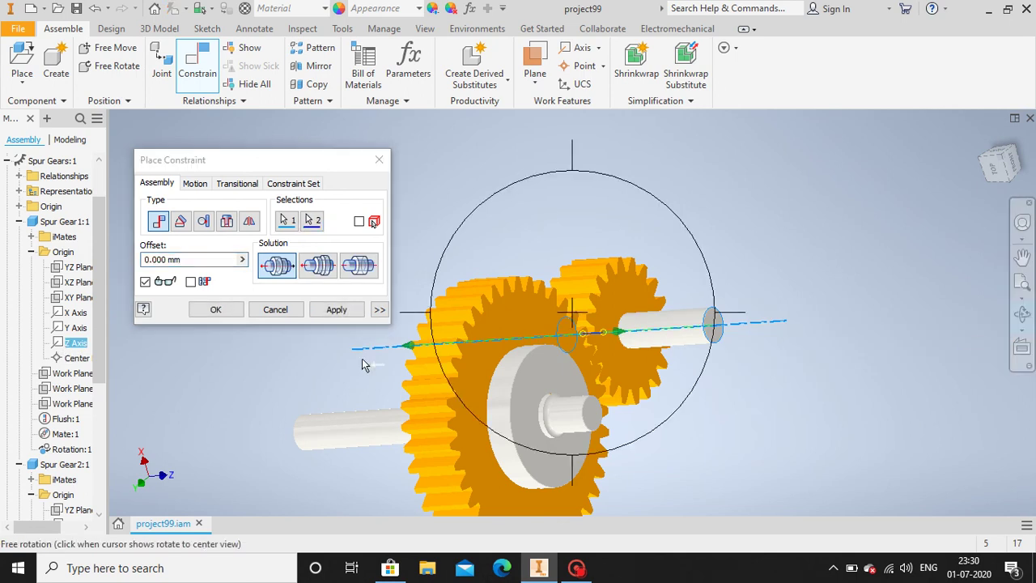
left_click(336, 309)
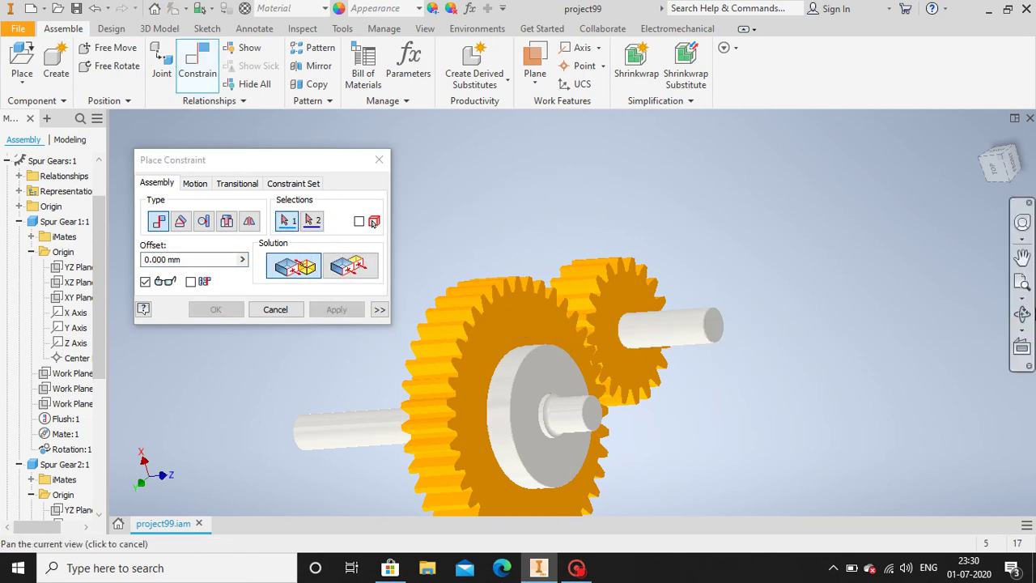
- Make the smaller shaft's short end face flush with the smaller gear's side face at an offset of -70 mm
left_click(1021, 314)
mouse_move(569, 305)
left_mouse_down()
mouse_move(591, 320)
mouse_move(578, 311)
left_mouse_up()
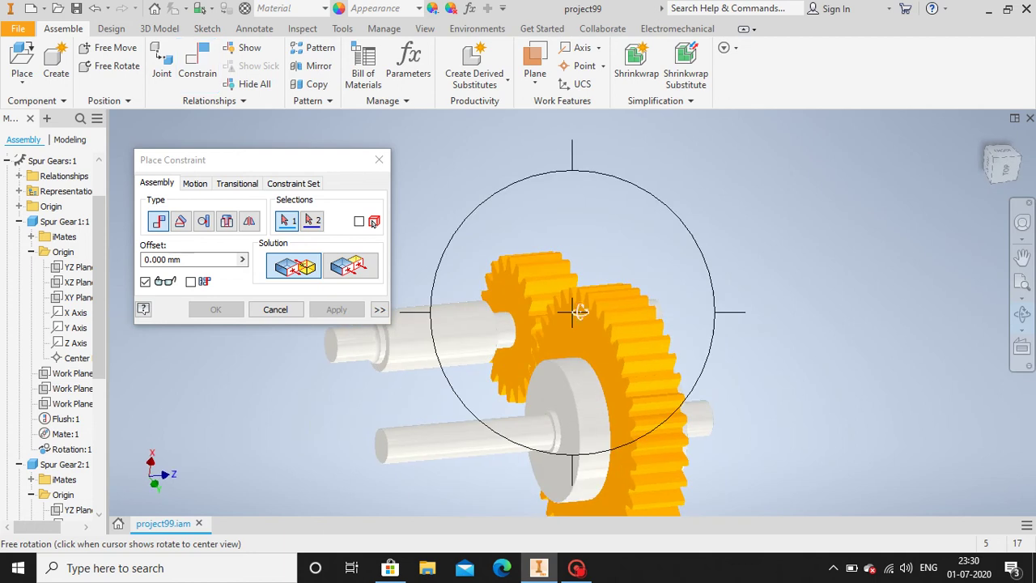
left_click(350, 266)
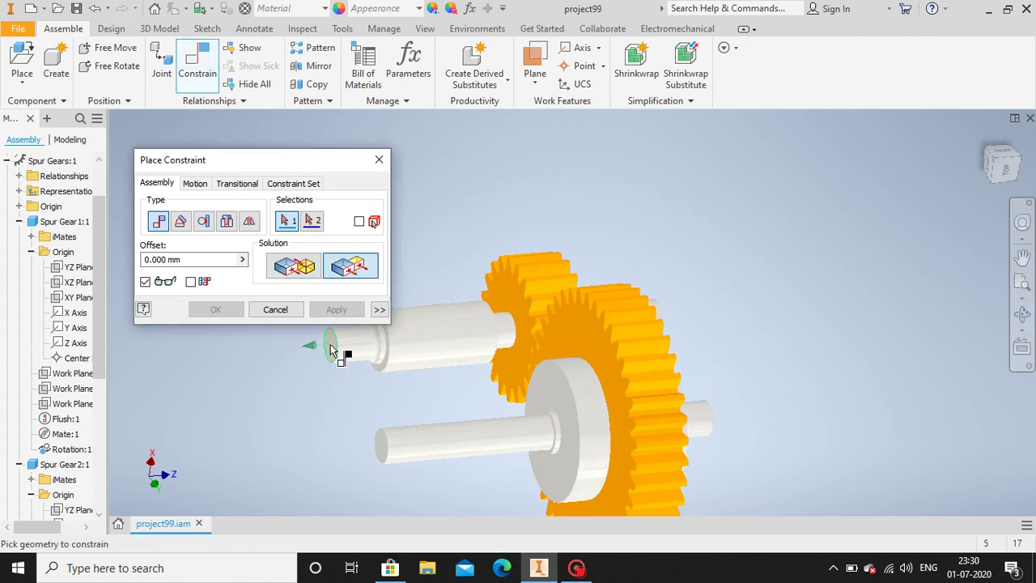
left_click(331, 350)
left_click(517, 299)
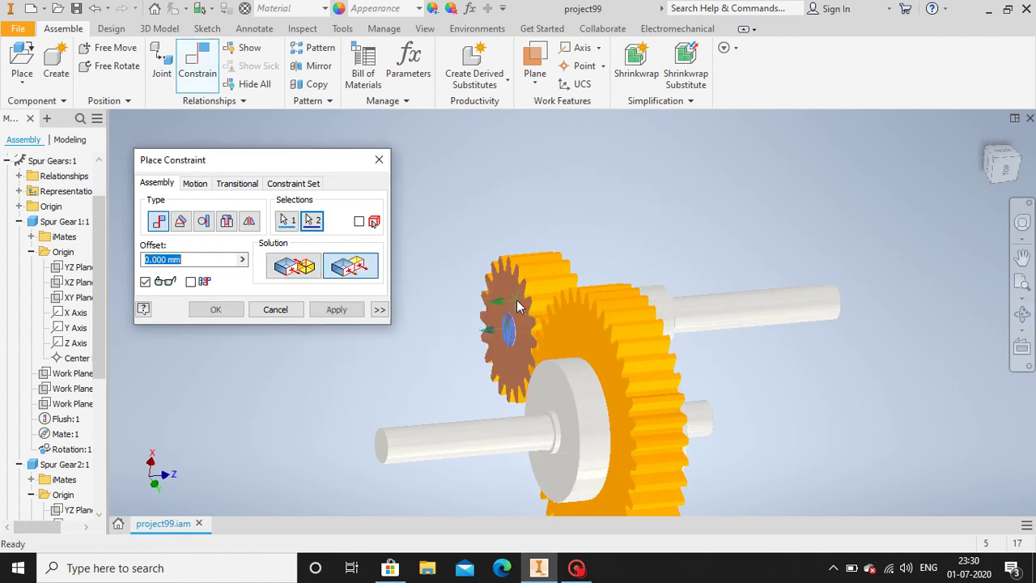
type("-")
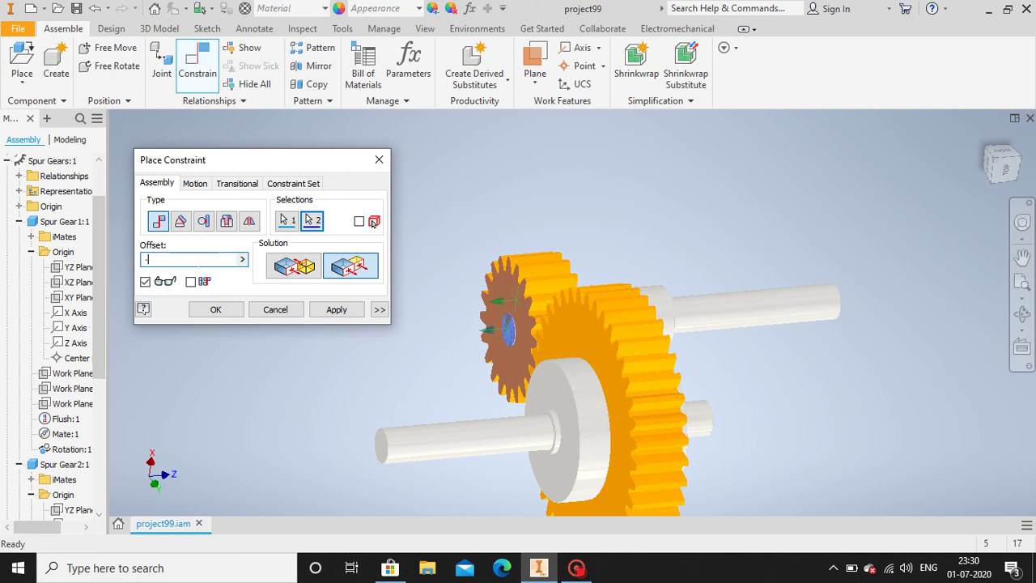
type("70")
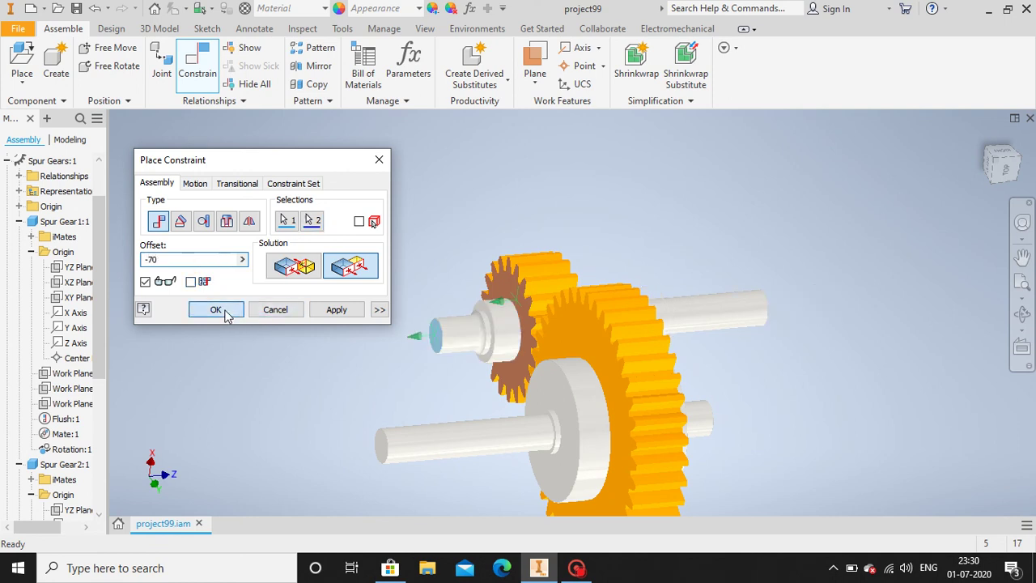
left_click(220, 311)
- Adjust the appearance of both shafts to yellow with RGB values 243, 255, 0
middle_click_drag(348, 330, 301, 259)
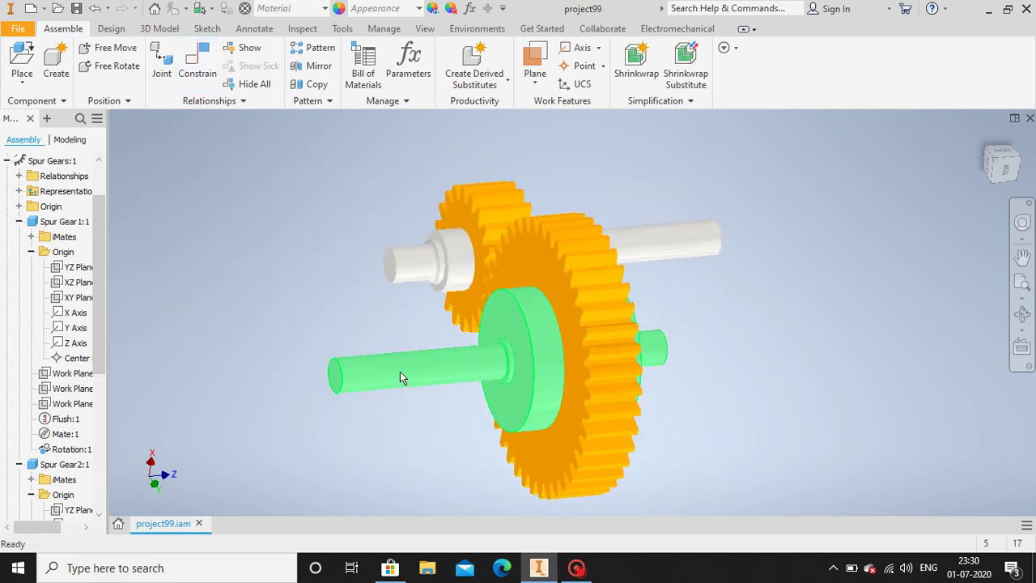
left_click(488, 363)
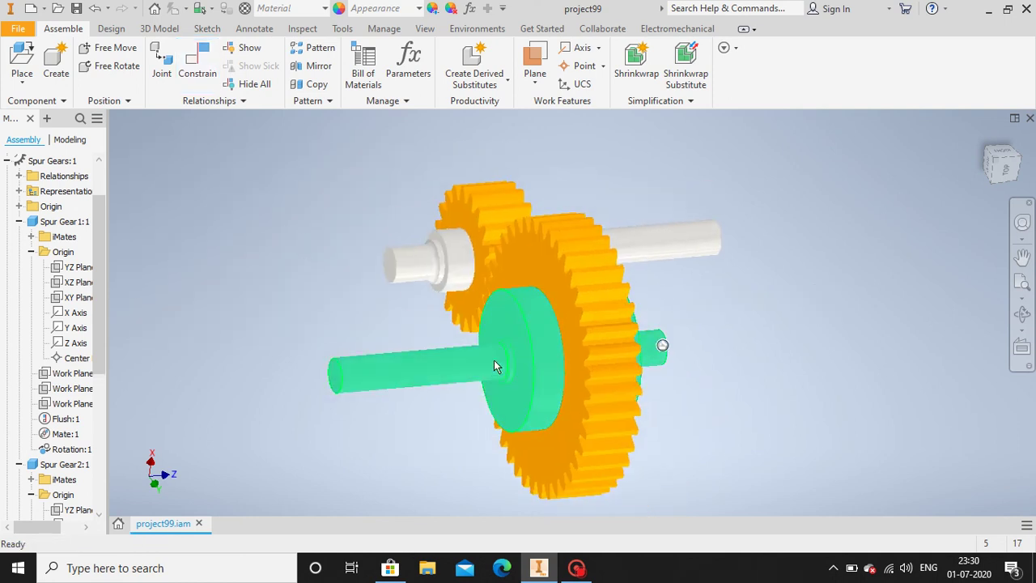
left_click(699, 235, "ctrl")
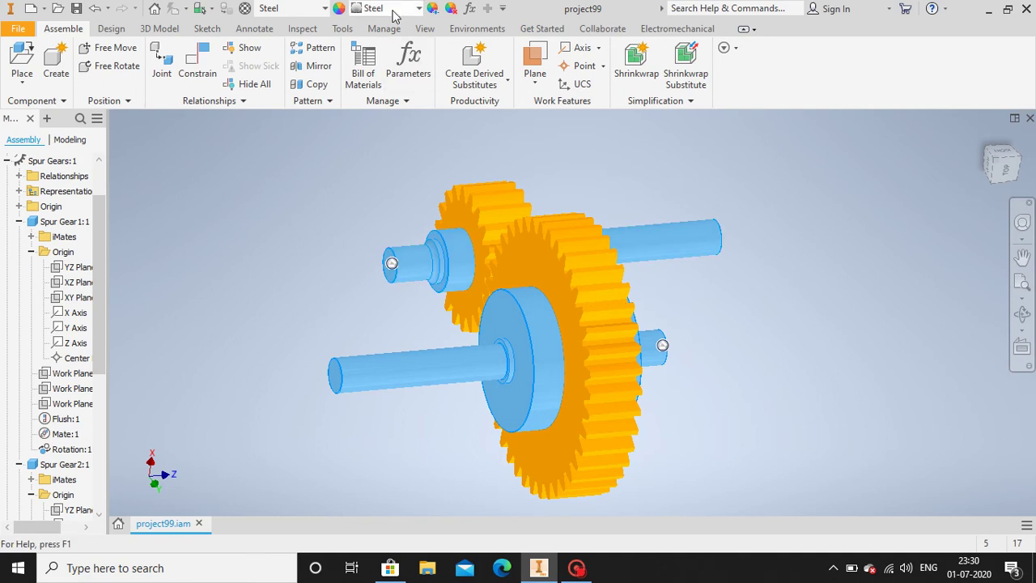
left_click(433, 9)
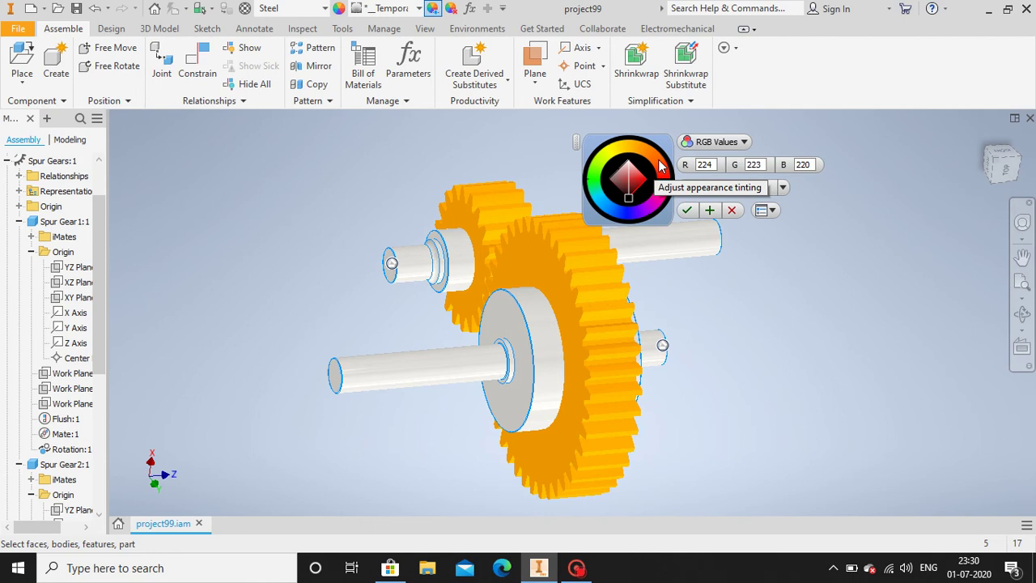
left_click(612, 156)
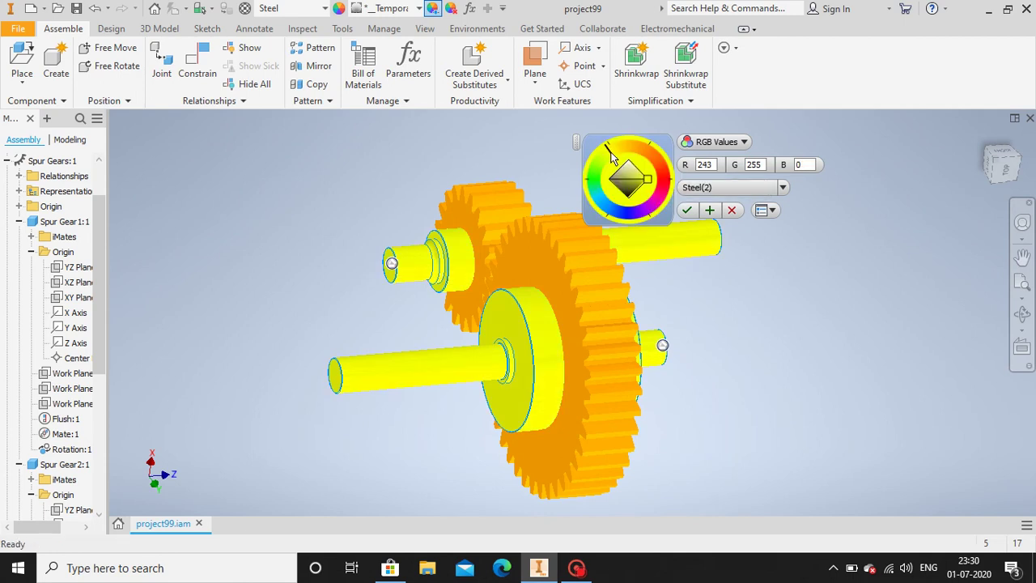
left_click(687, 212)
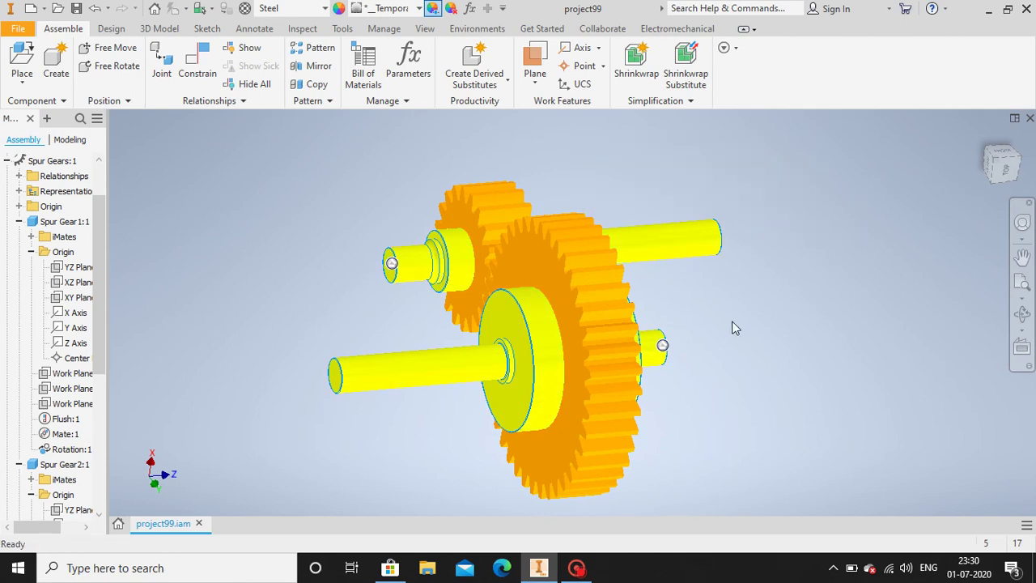
- Start a parallel key connection and use the larger shaft's large central cylinder as the shaft groove's first reference
left_click(1023, 315)
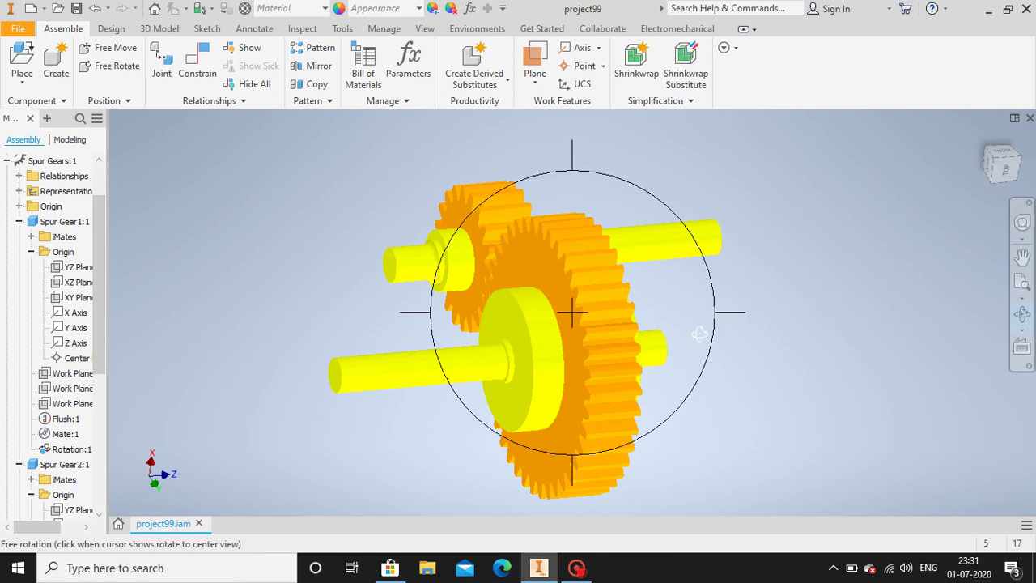
left_click_drag(613, 328, 470, 426)
key("Escape")
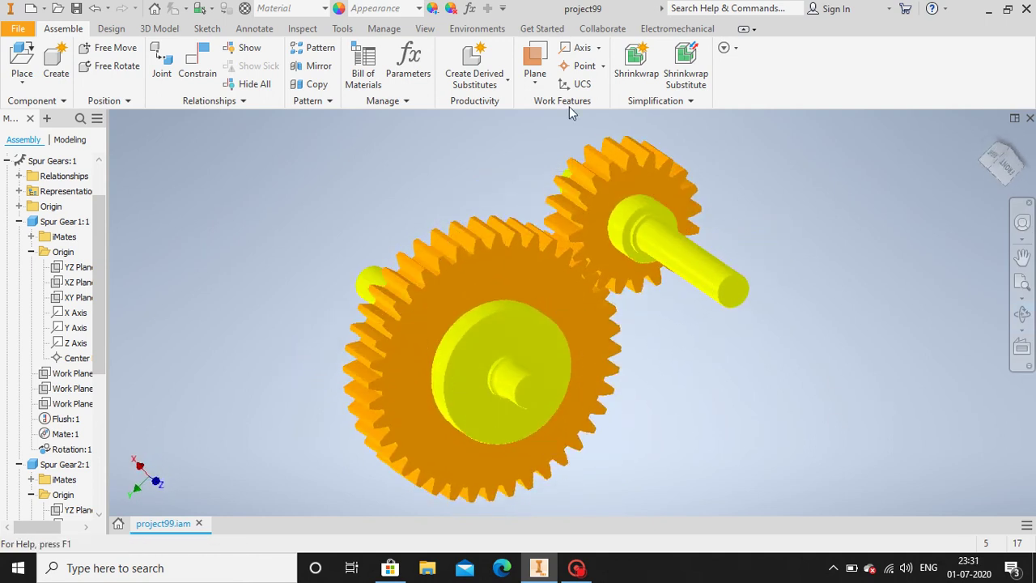
left_click(111, 29)
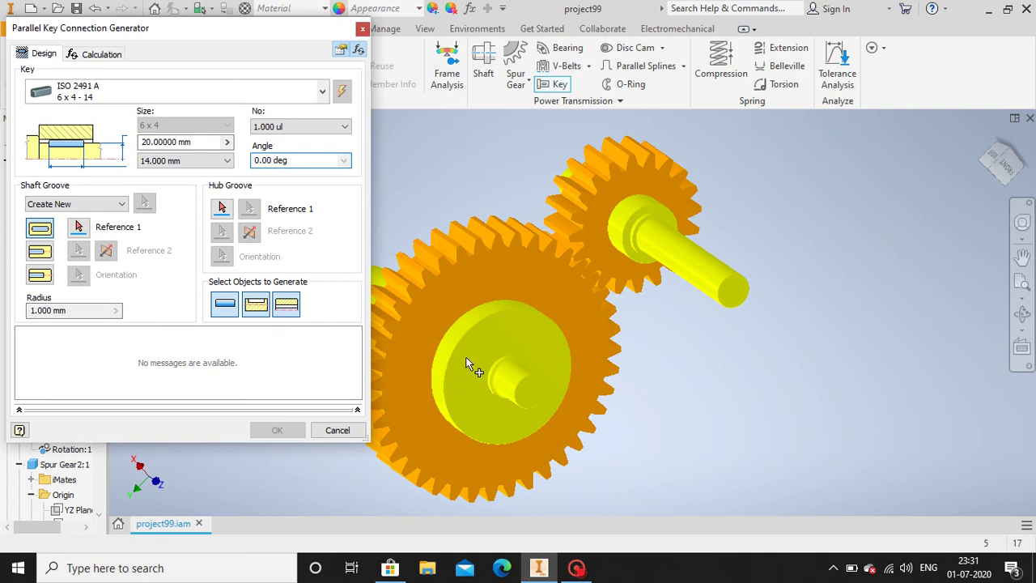
left_click(1023, 314)
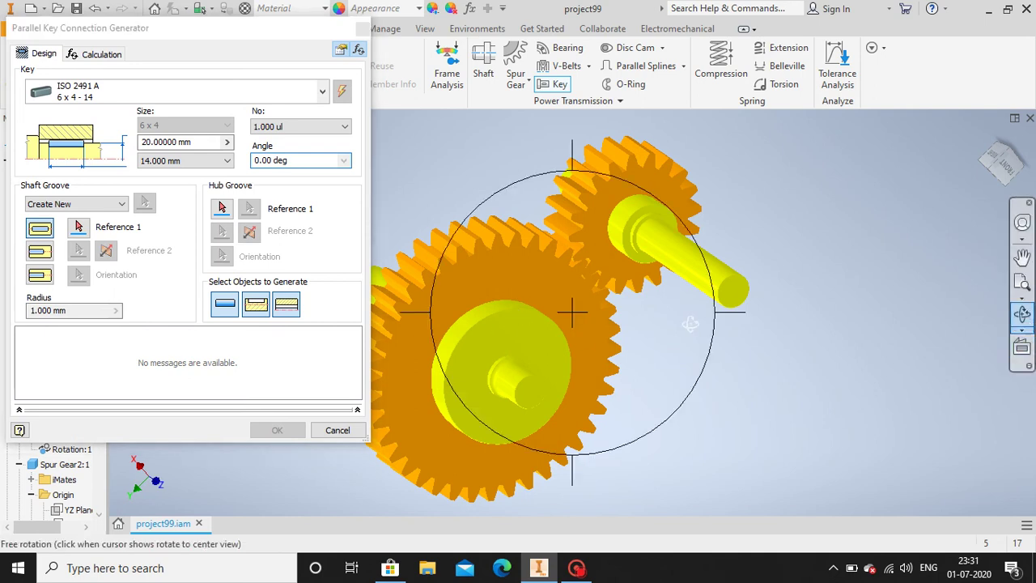
left_click_drag(690, 324, 601, 355)
key("Escape")
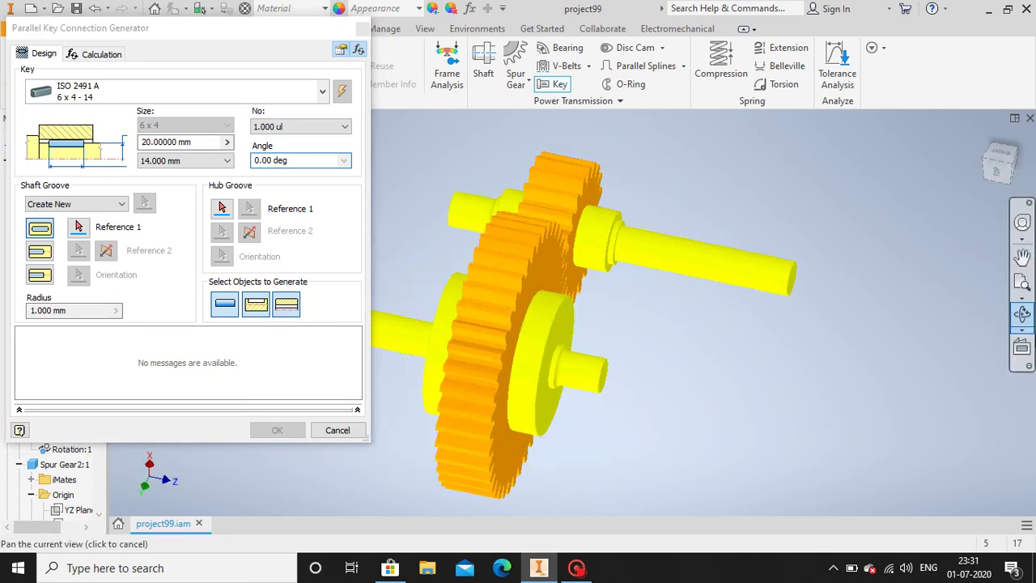
left_click(78, 229)
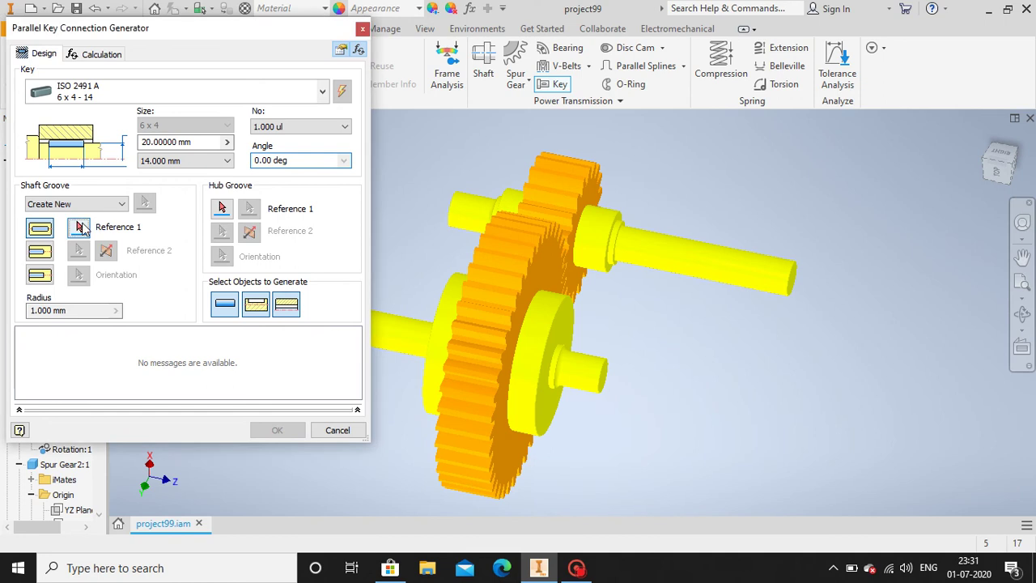
left_click(524, 379)
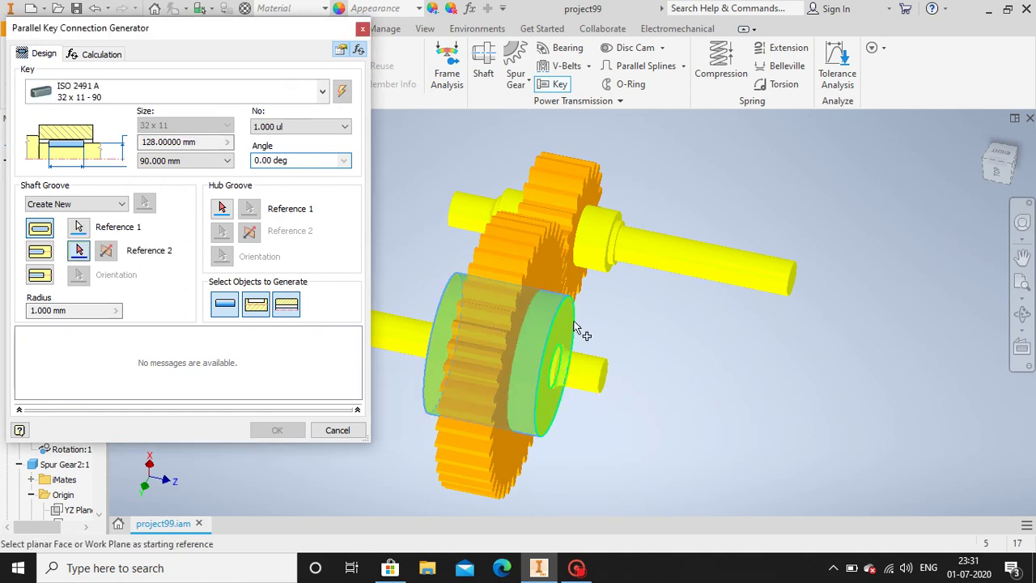
- Set the flat end face of the large shaft's central cylinder as the shaft groove's second reference
left_click(1023, 315)
left_click_drag(588, 339, 551, 348)
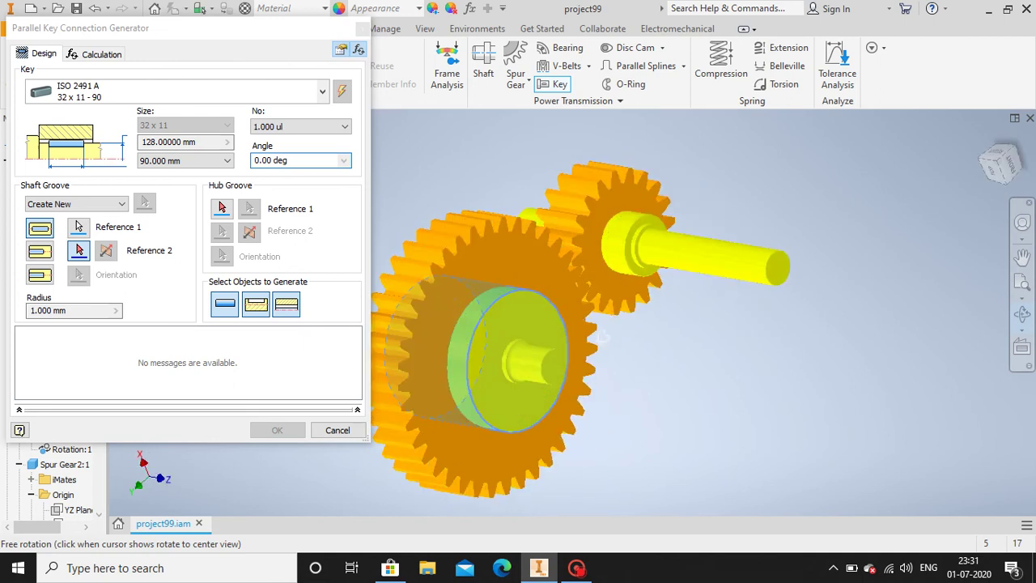
left_click(1023, 329)
left_click_drag(537, 324, 502, 320)
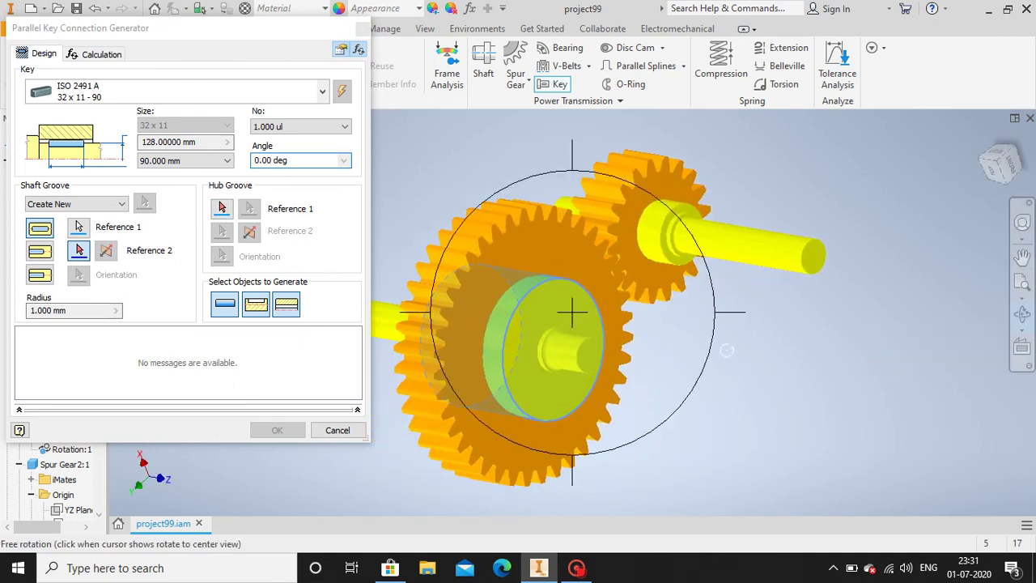
left_click(1023, 314)
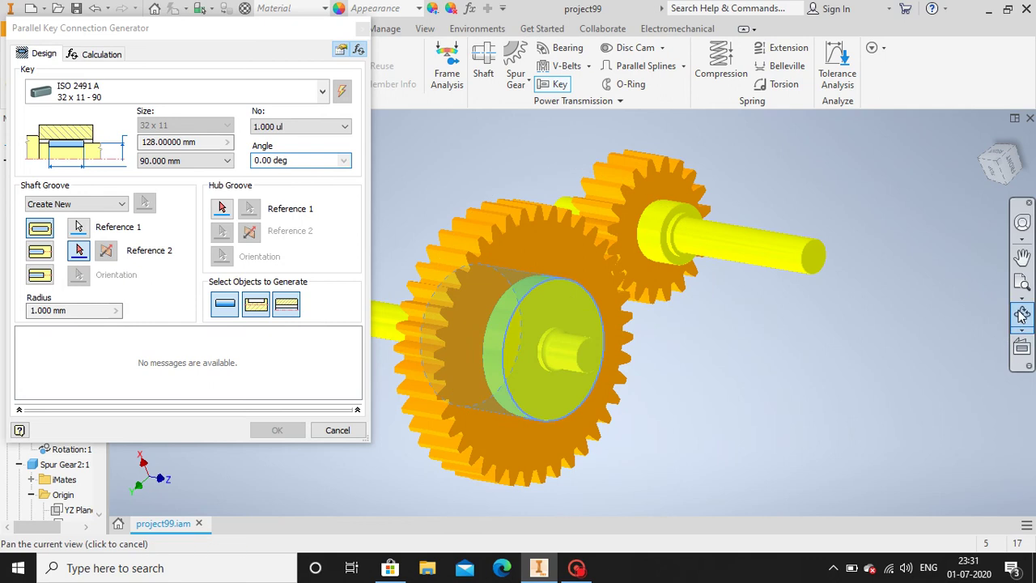
left_click(550, 313)
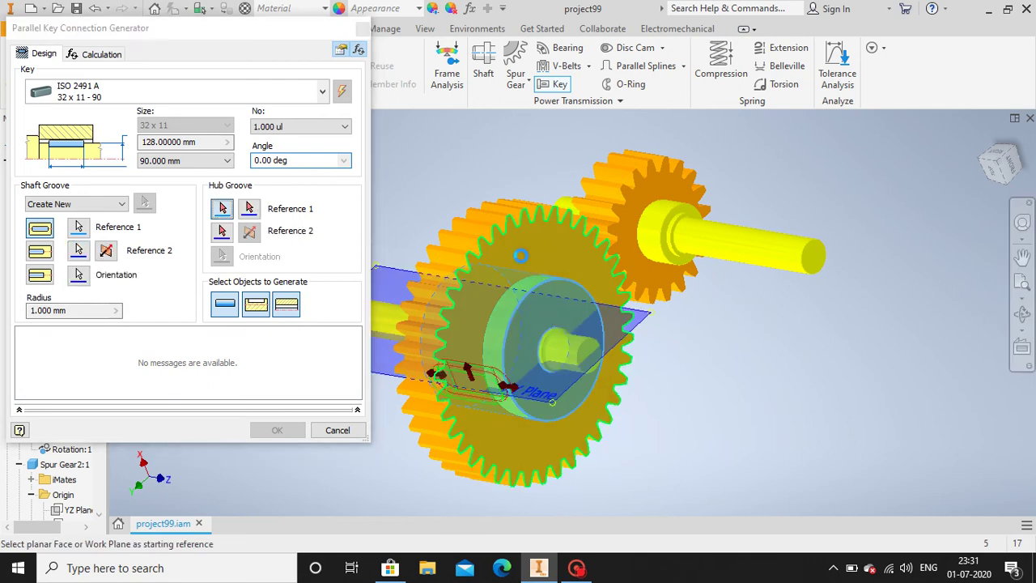
- Define the hub groove references on the larger gear's side face and move the key to the upper side of the shaft
left_click(522, 256)
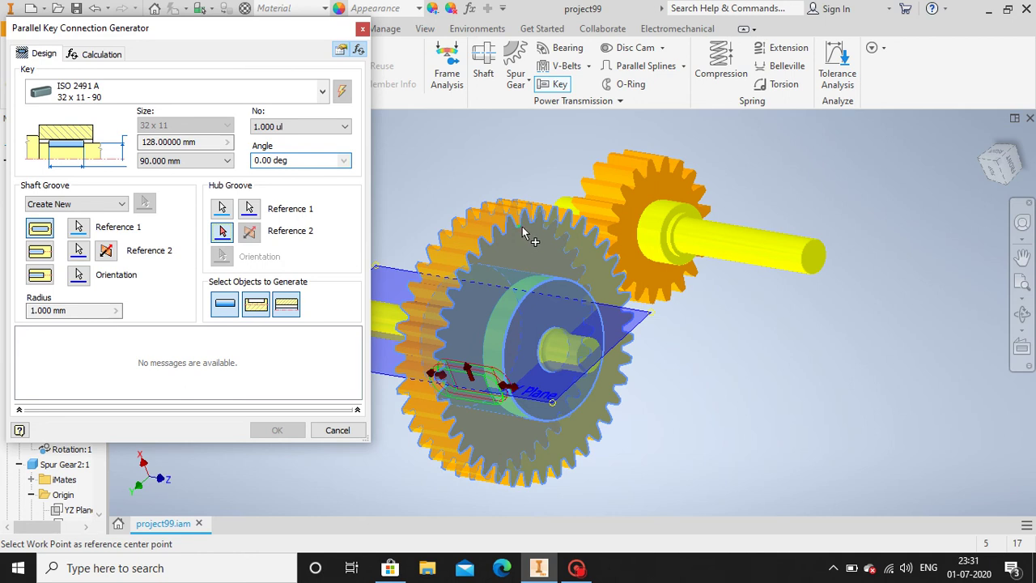
left_click(524, 235)
left_click_drag(476, 378, 531, 267)
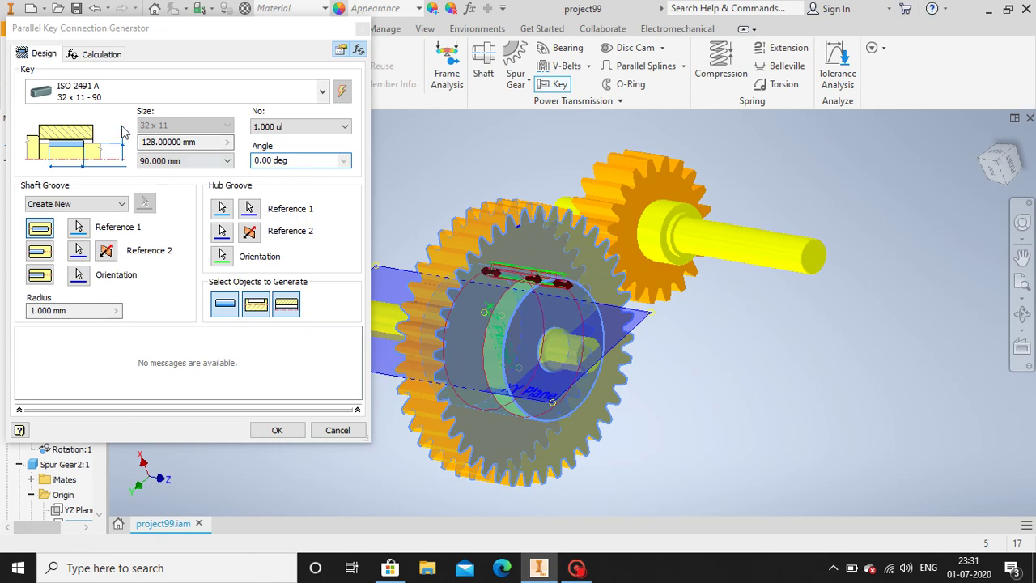
- Set the key's loads to 3.5 kW power and 60 rpm speed, and run the strength calculation
left_click(96, 54)
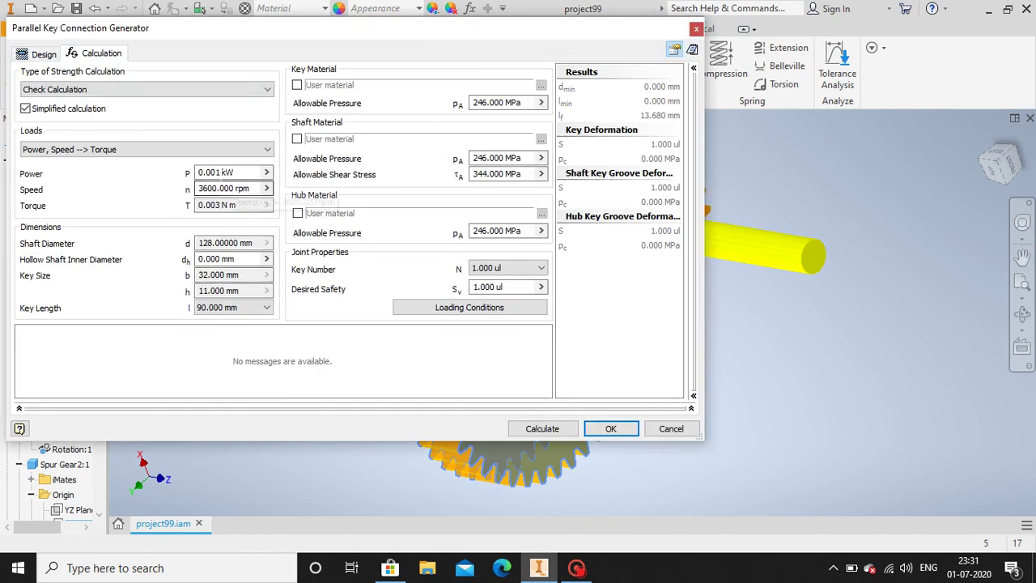
double_click(212, 172)
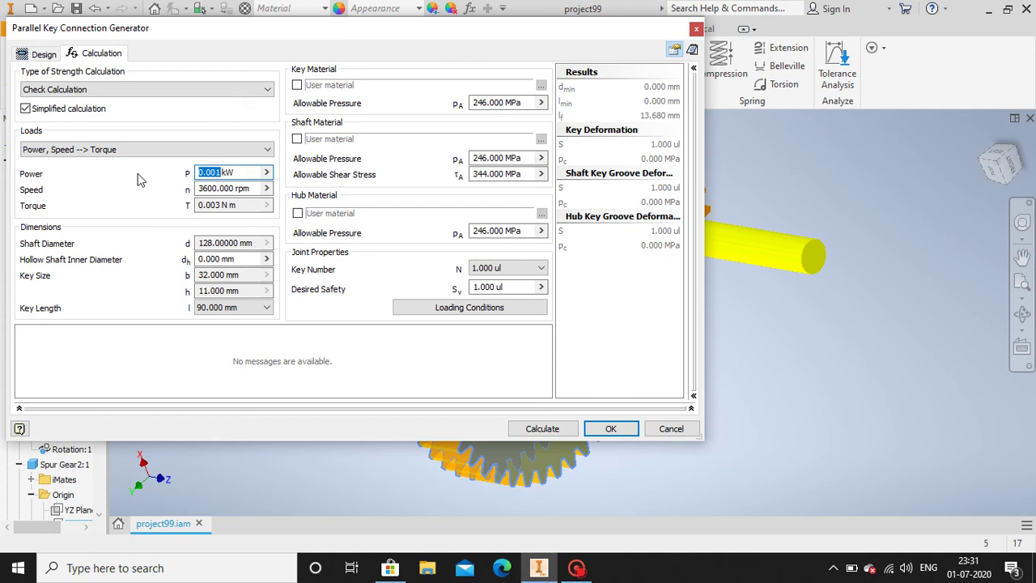
type("3")
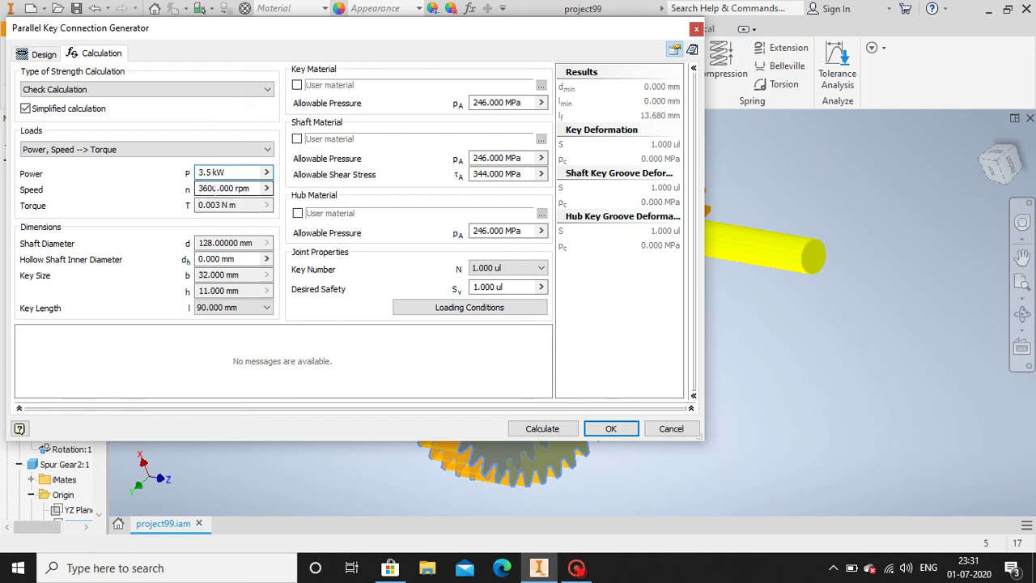
double_click(209, 188)
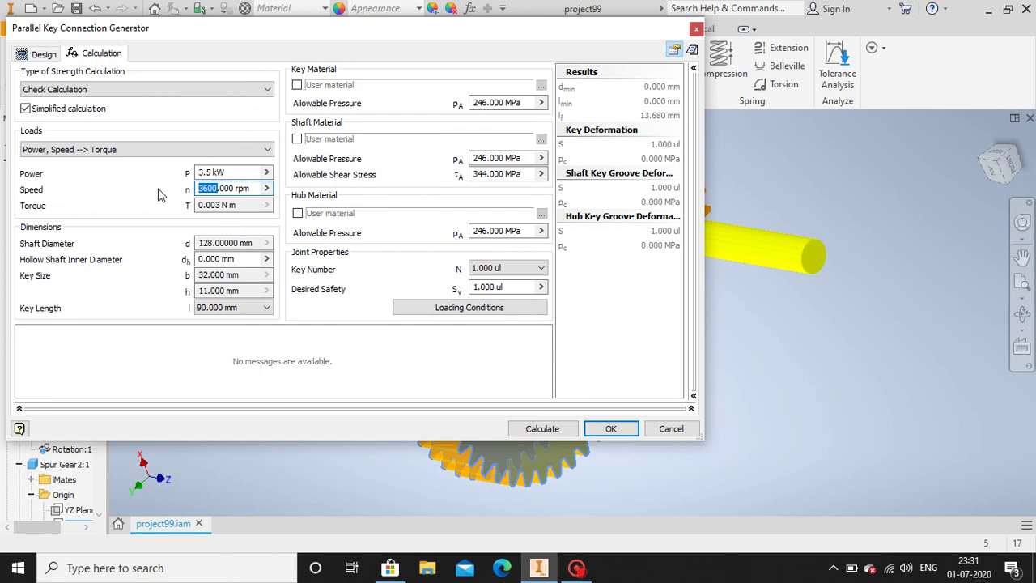
type("6")
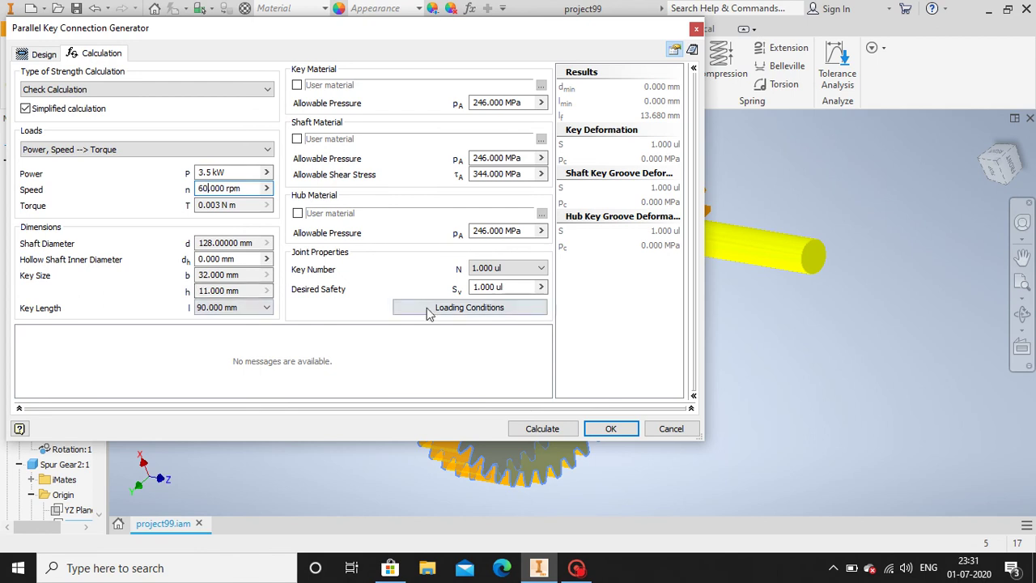
left_click(263, 307)
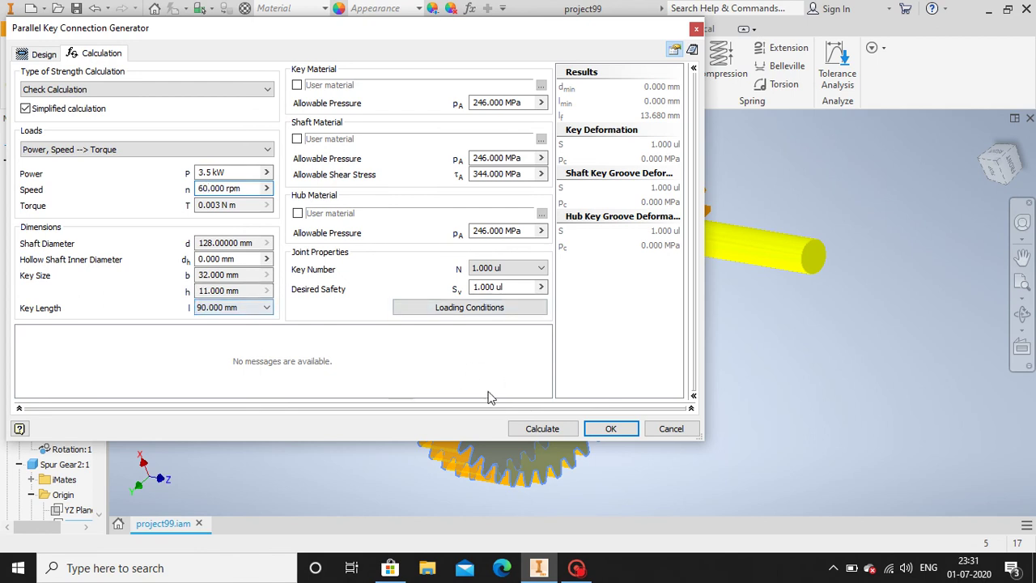
left_click(540, 430)
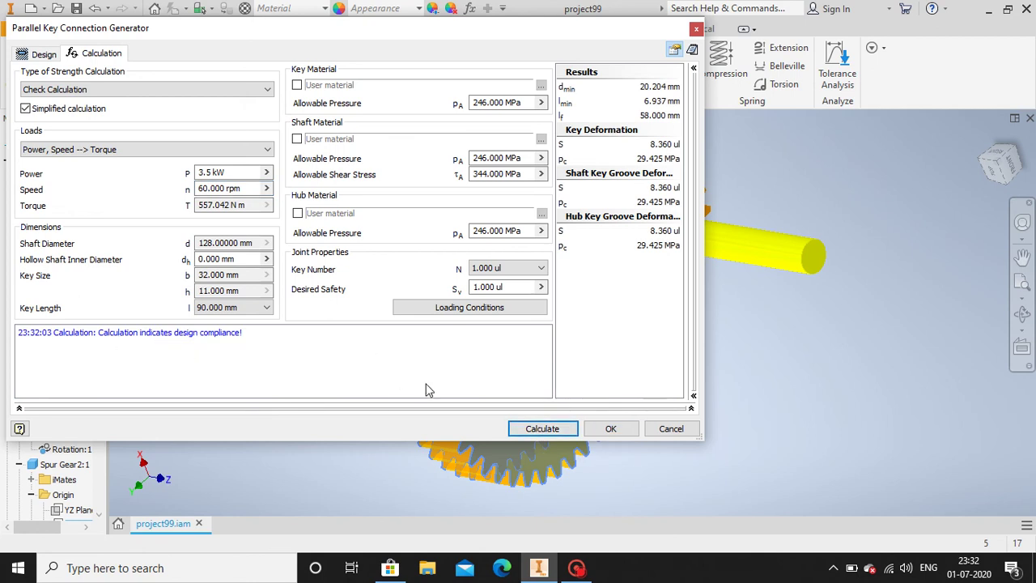
- Generate the key connection on the larger gear and shaft, accepting the proposed file names
left_click(611, 434)
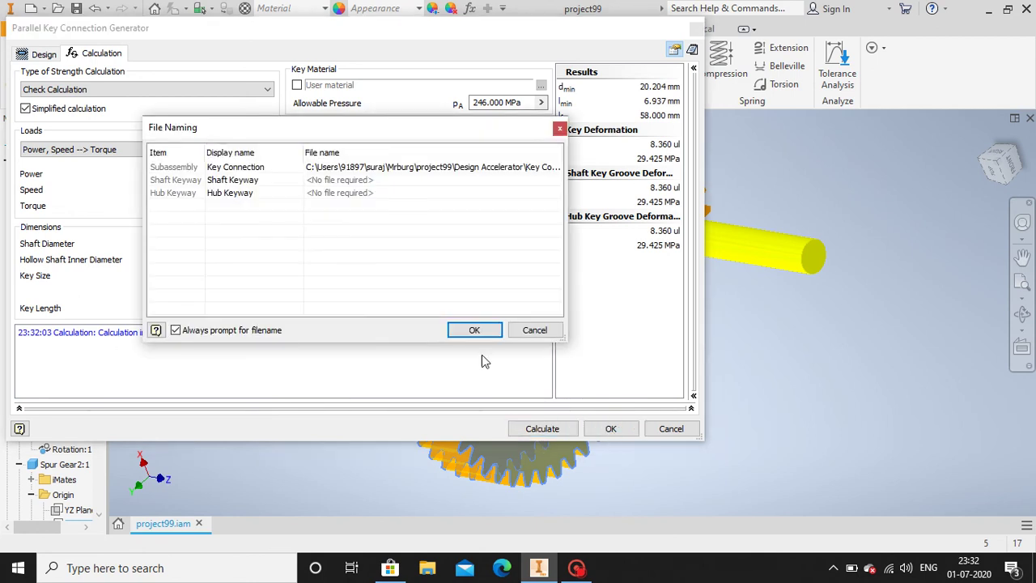
left_click(473, 330)
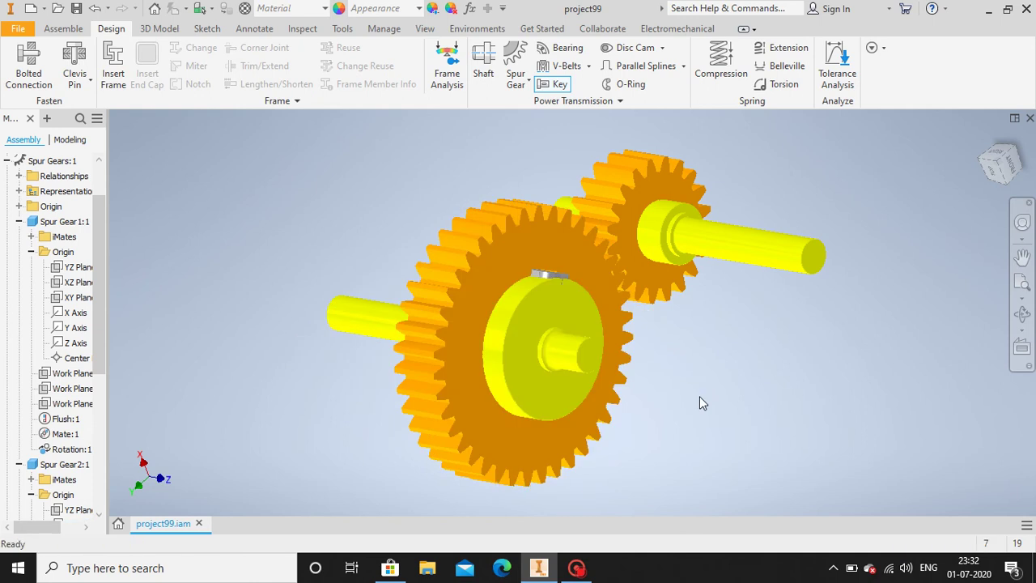
left_click(1023, 314)
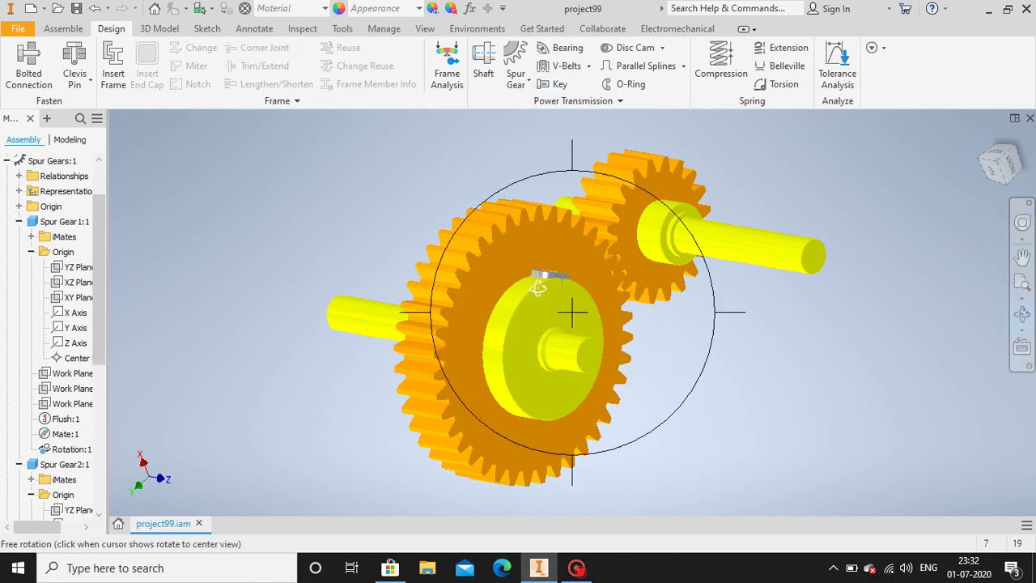
left_click_drag(537, 282, 313, 359)
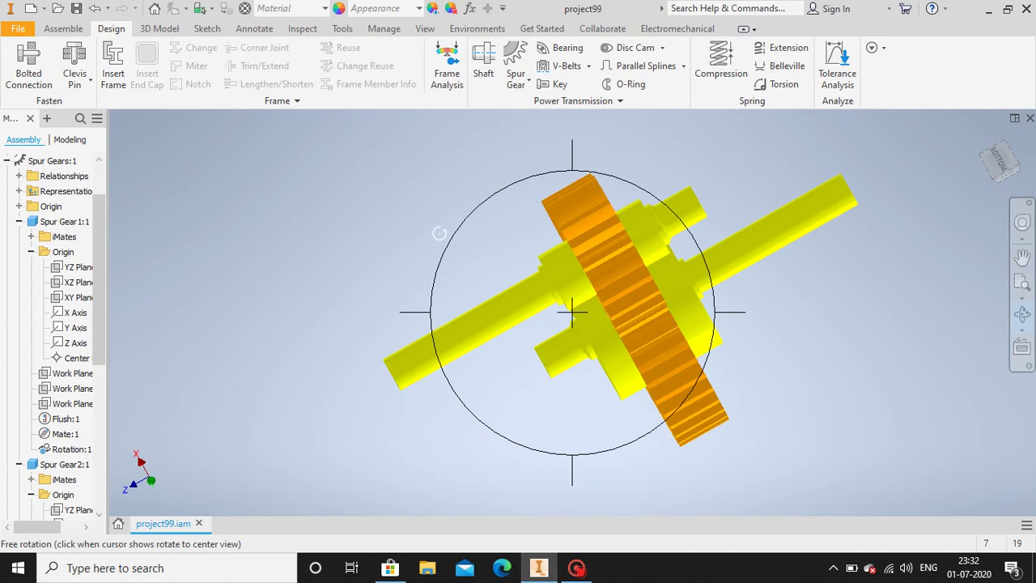
- Start a parallel key connection on the small shaft, using its central cylinder's round face and flat end face as shaft groove references
left_click(440, 233)
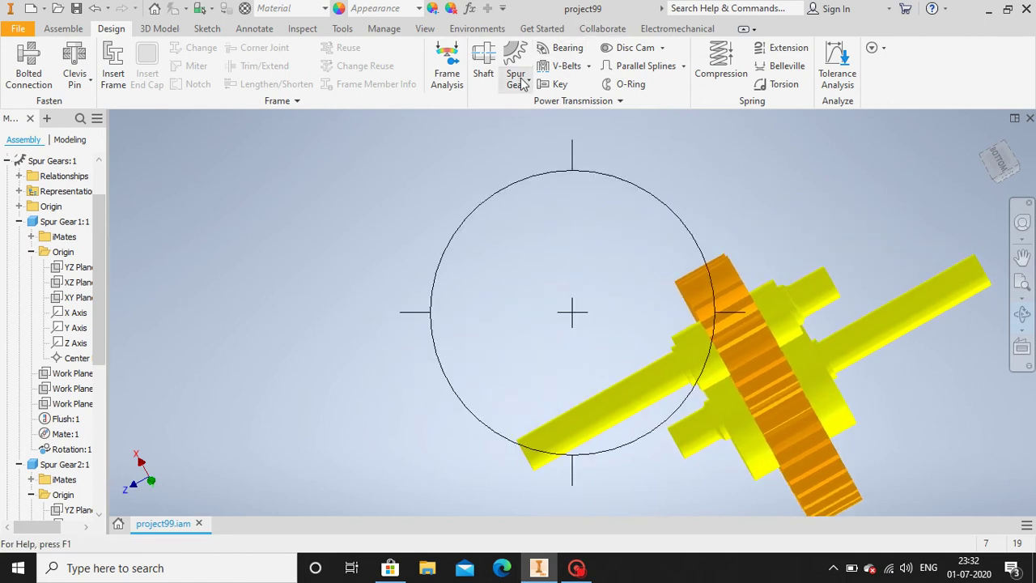
left_click(559, 84)
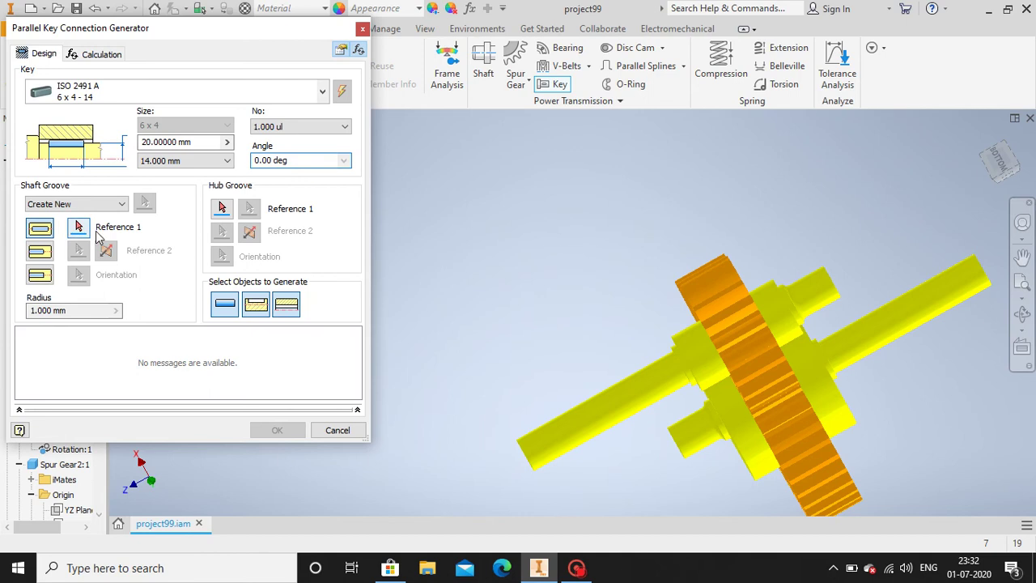
left_click(78, 227)
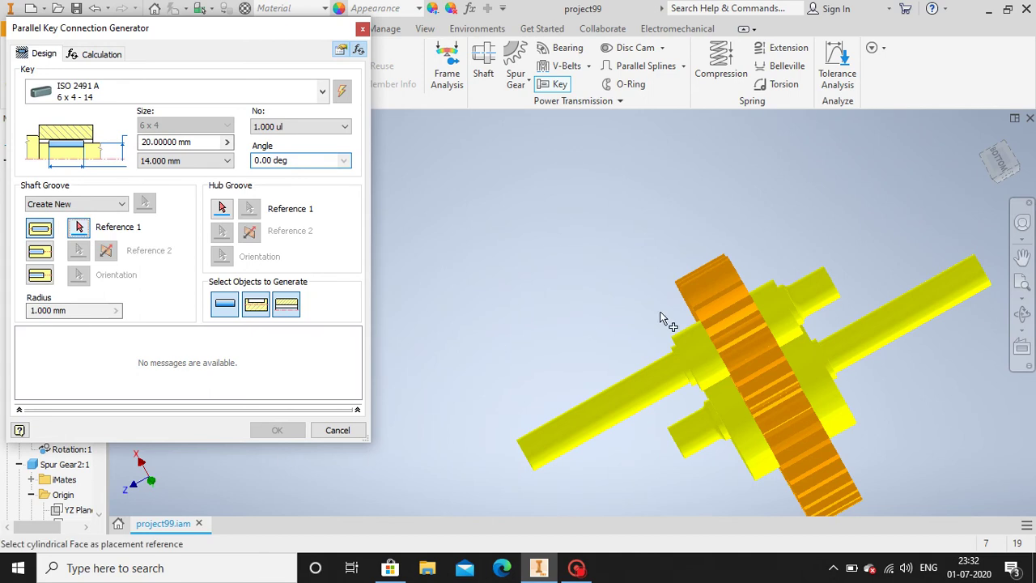
left_click(782, 316)
left_click(1024, 316)
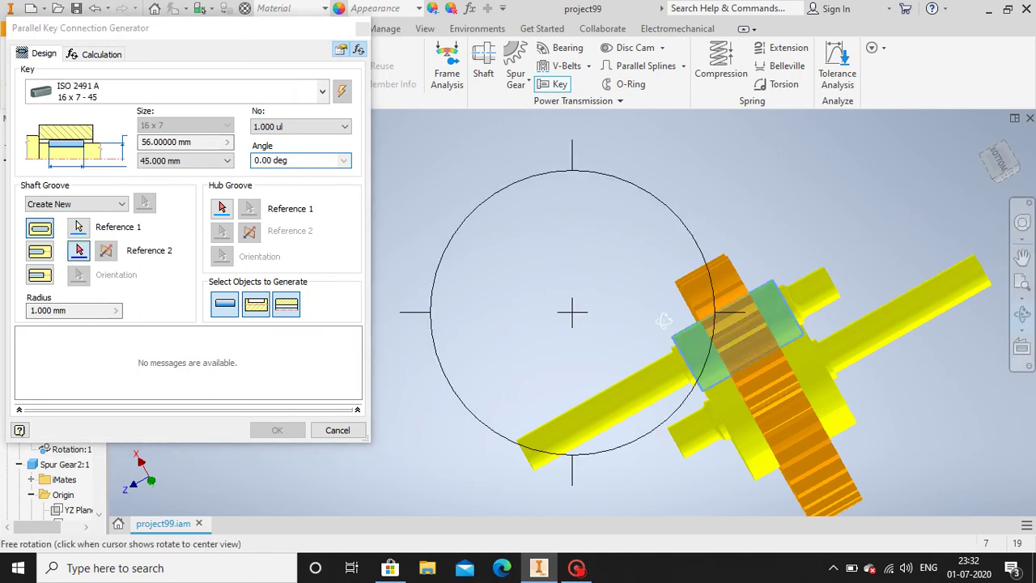
left_click_drag(631, 313, 522, 346)
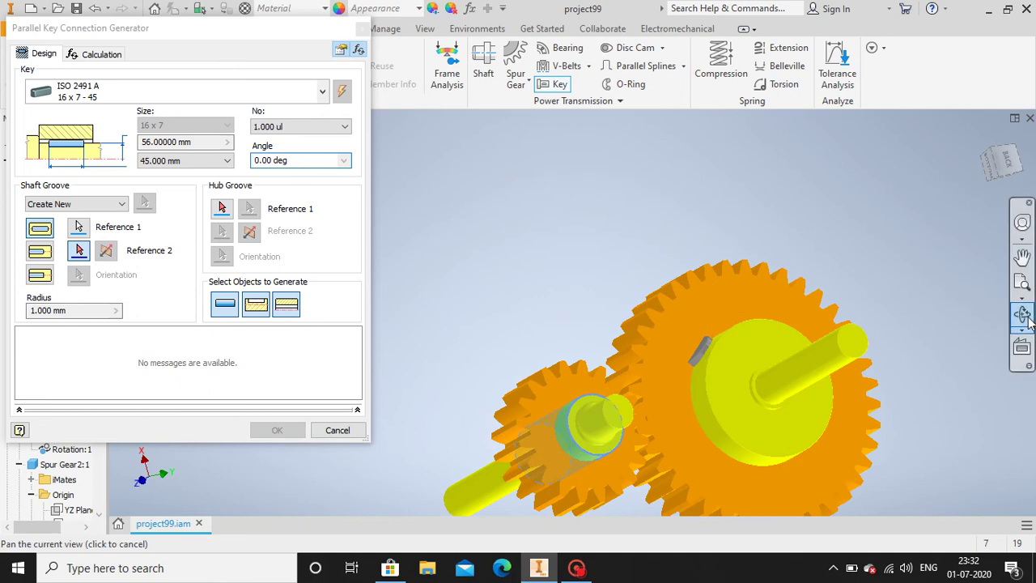
left_click(575, 415)
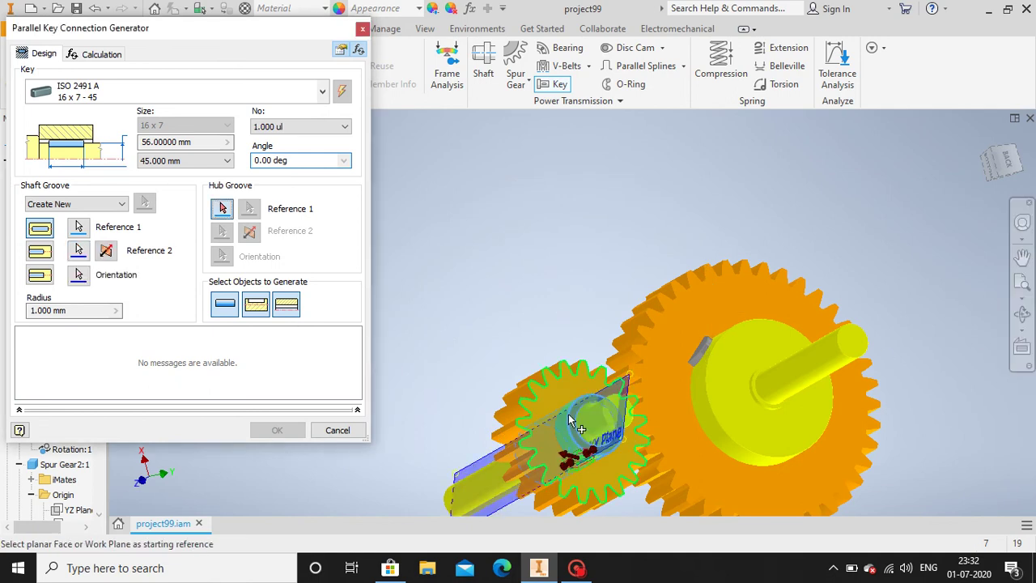
- Define the hub groove references on the smaller gear's side face and move the key to the upper side of the shaft
left_click(548, 399)
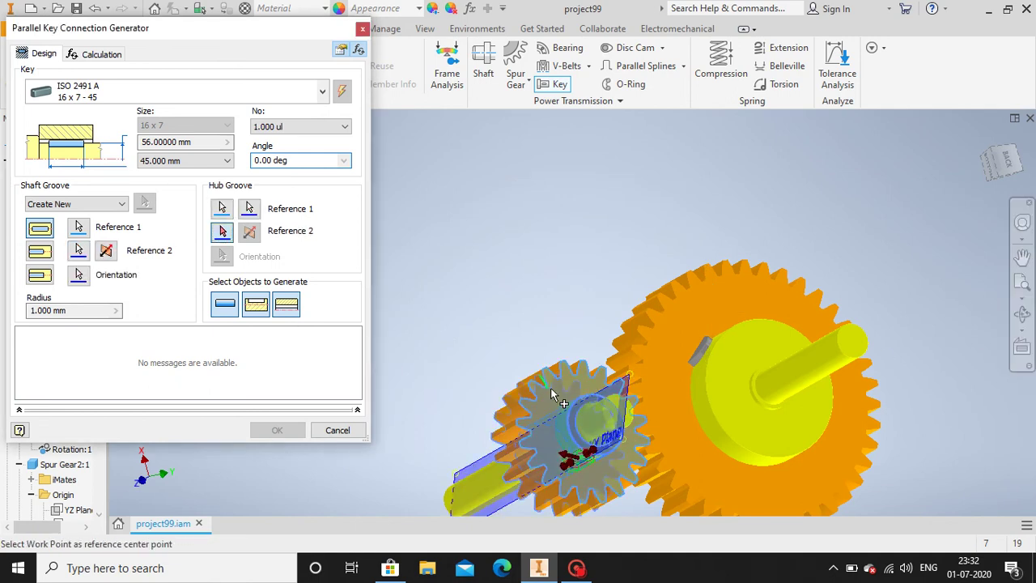
scroll(557, 383, "down", 5)
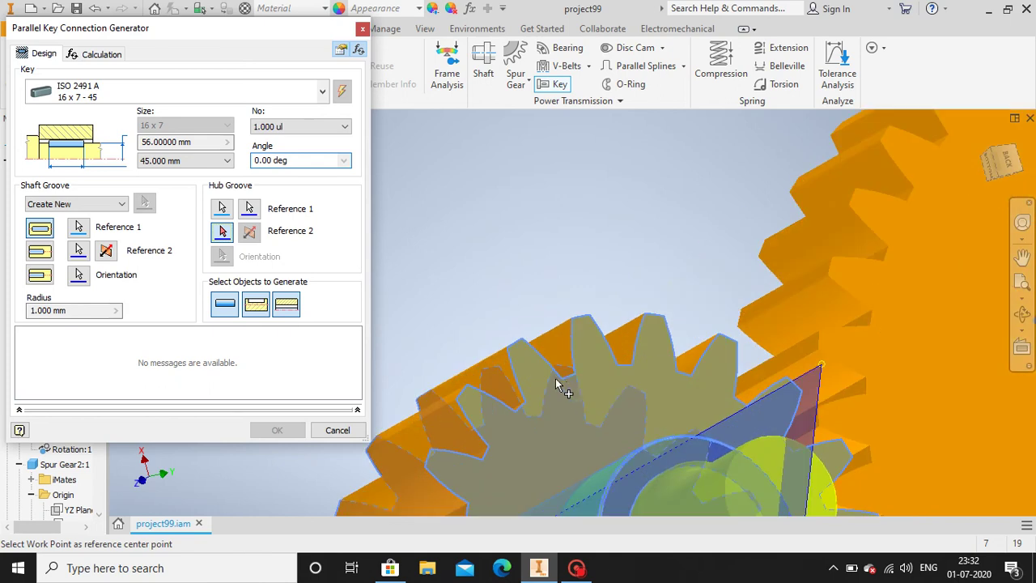
left_click(573, 384)
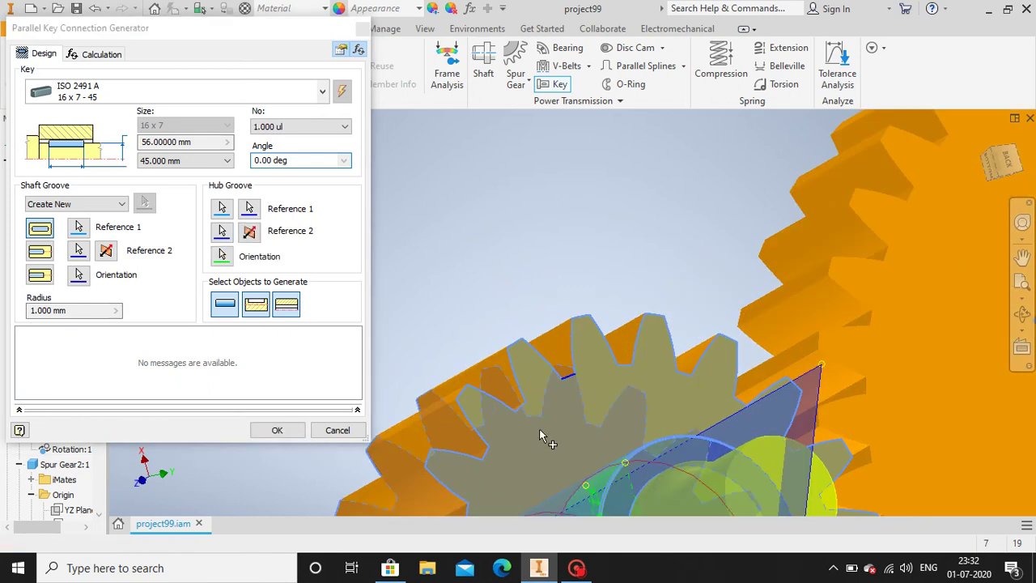
middle_click_drag(580, 437, 587, 192)
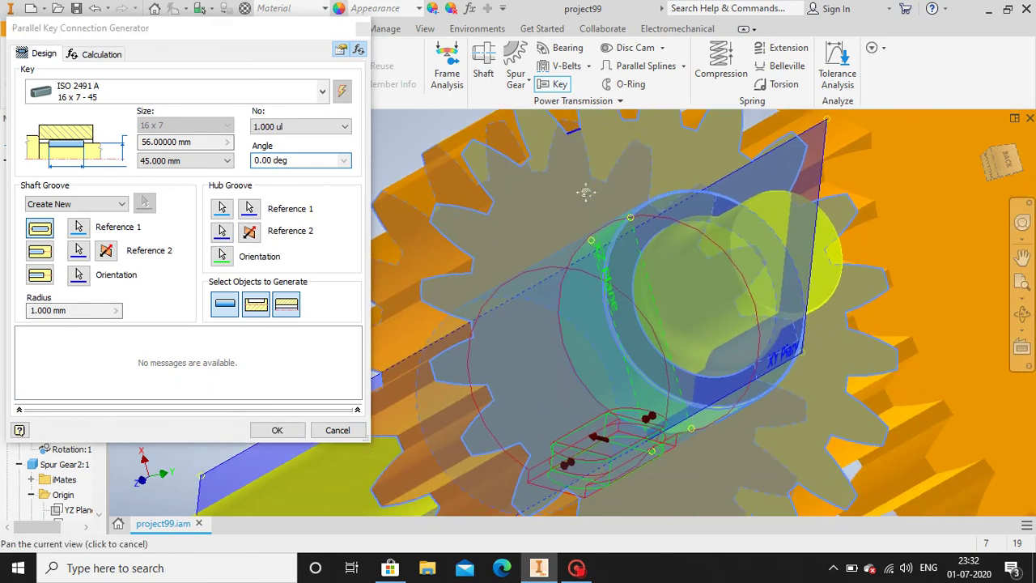
left_click_drag(599, 440, 579, 257)
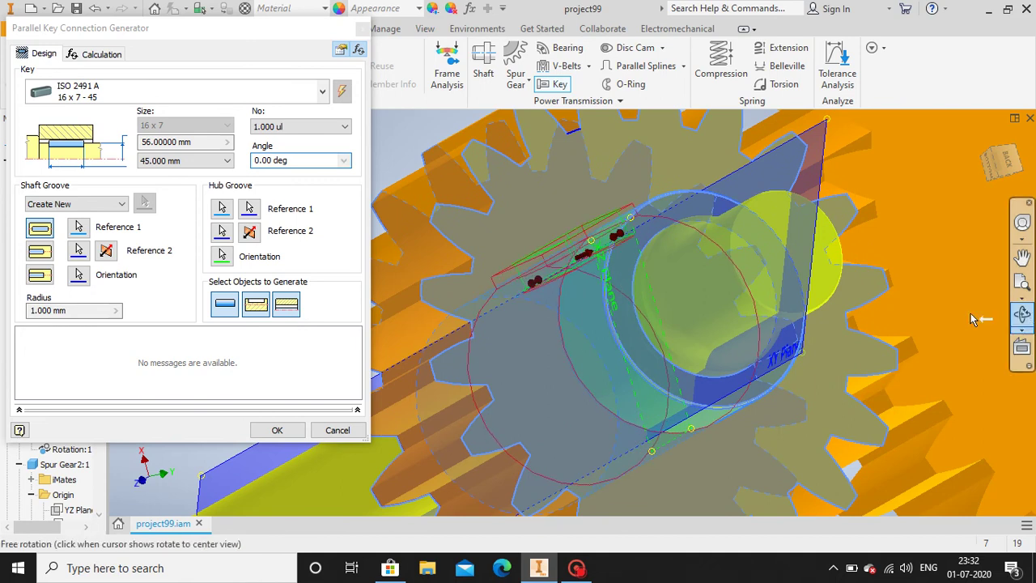
- Resize the key to 50 mm long and position it along the small shaft within the smaller gear's width
left_click(1026, 316)
left_click_drag(647, 329, 752, 403)
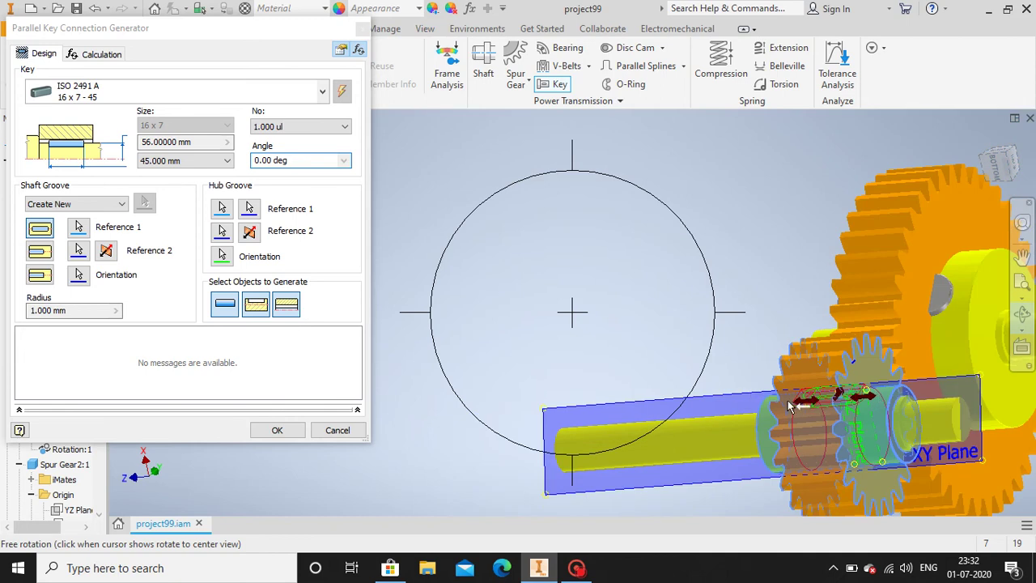
key("Escape")
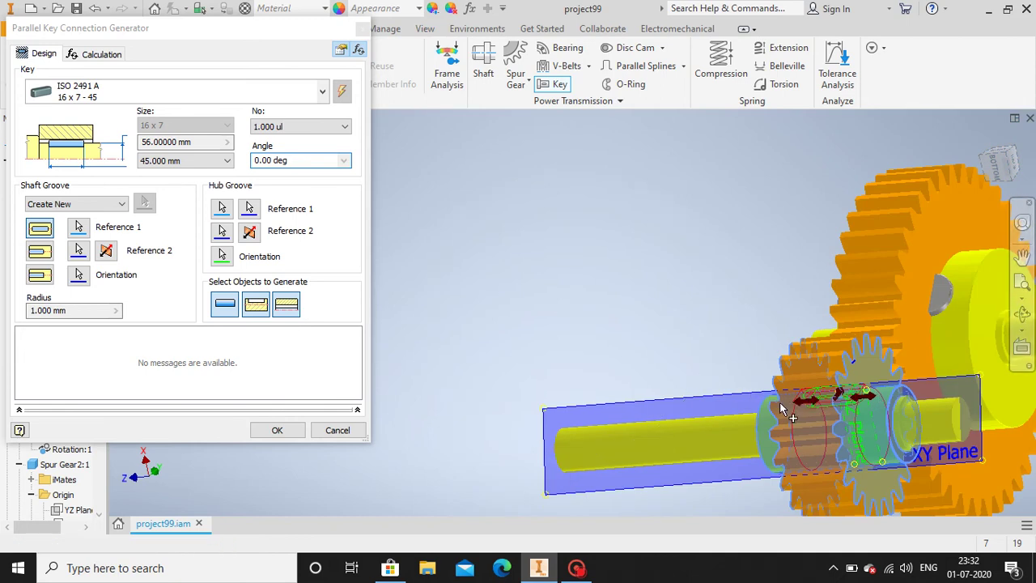
left_click_drag(809, 402, 765, 405)
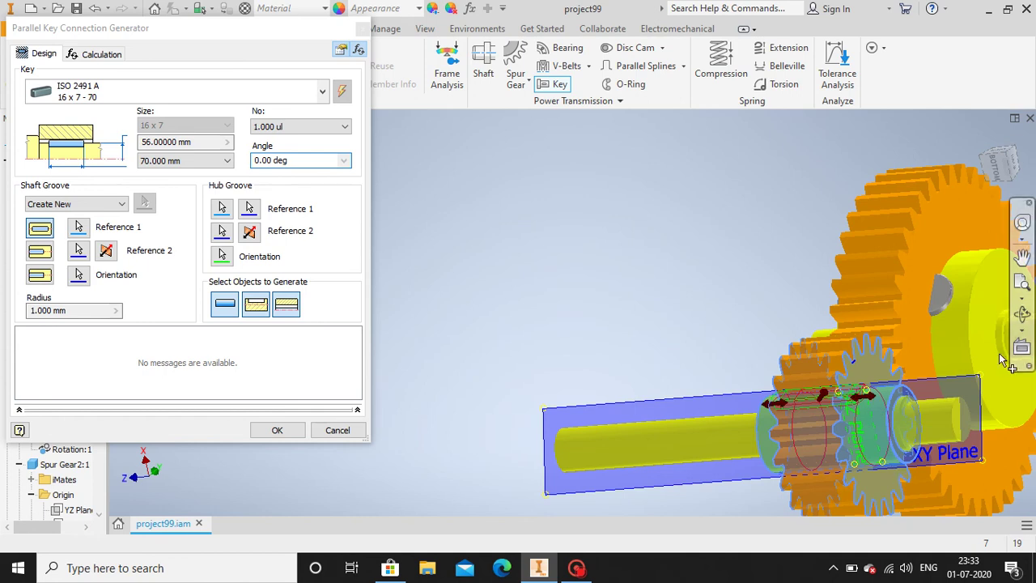
left_click(1023, 316)
left_click_drag(699, 343, 831, 392)
key("Escape")
left_click_drag(828, 394, 891, 393)
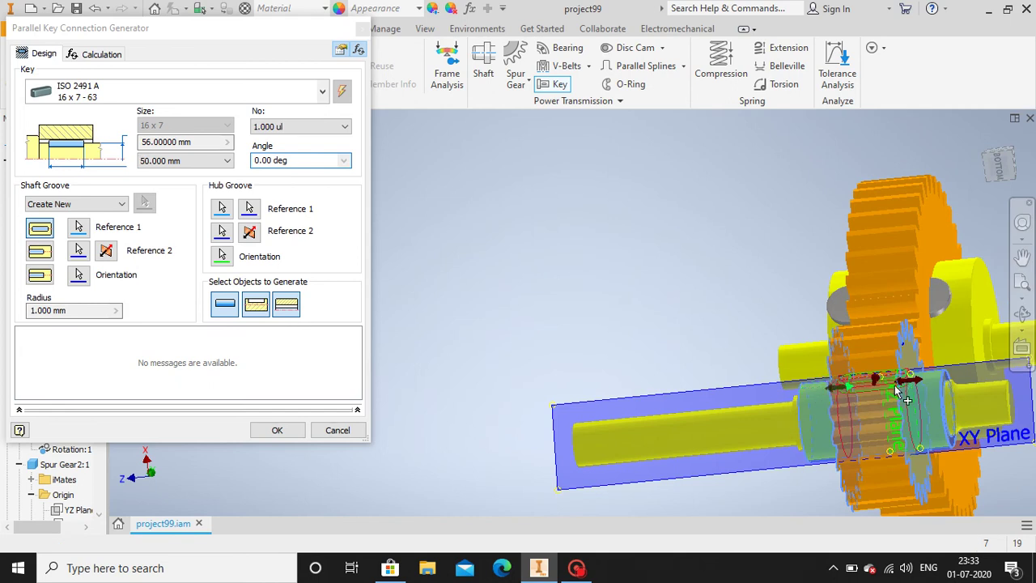
- Set the small shaft key's loads to 3.5 kW power and 120 rpm speed, and run the strength calculation
left_click(103, 58)
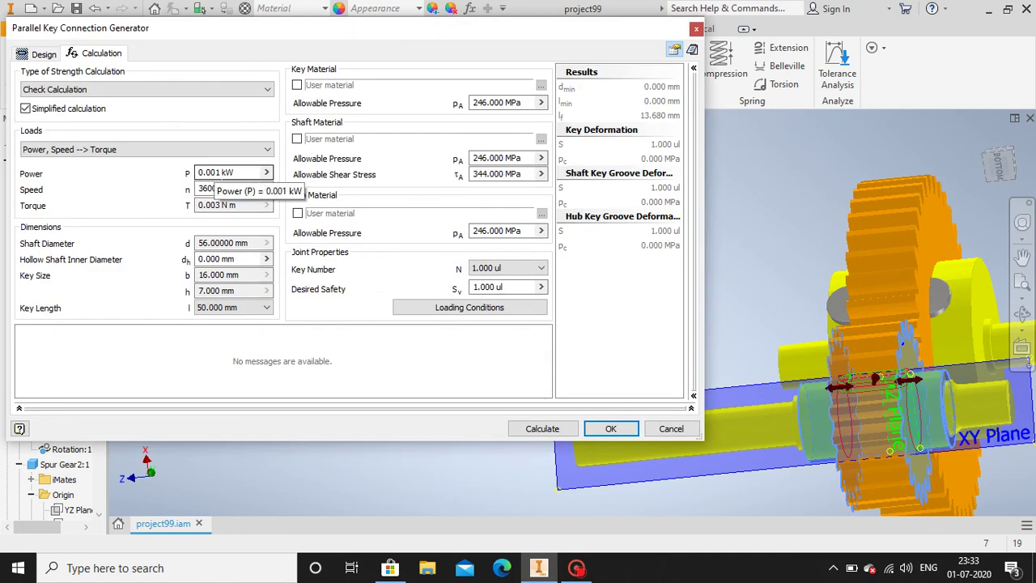
double_click(217, 171)
key("BackSpace")
type("5 kW")
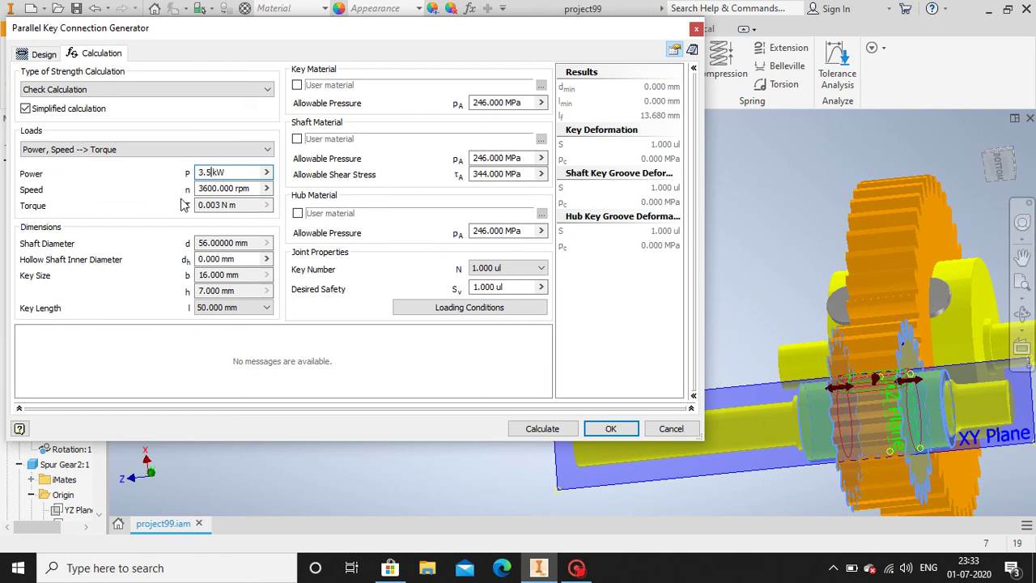
double_click(218, 188)
type("12")
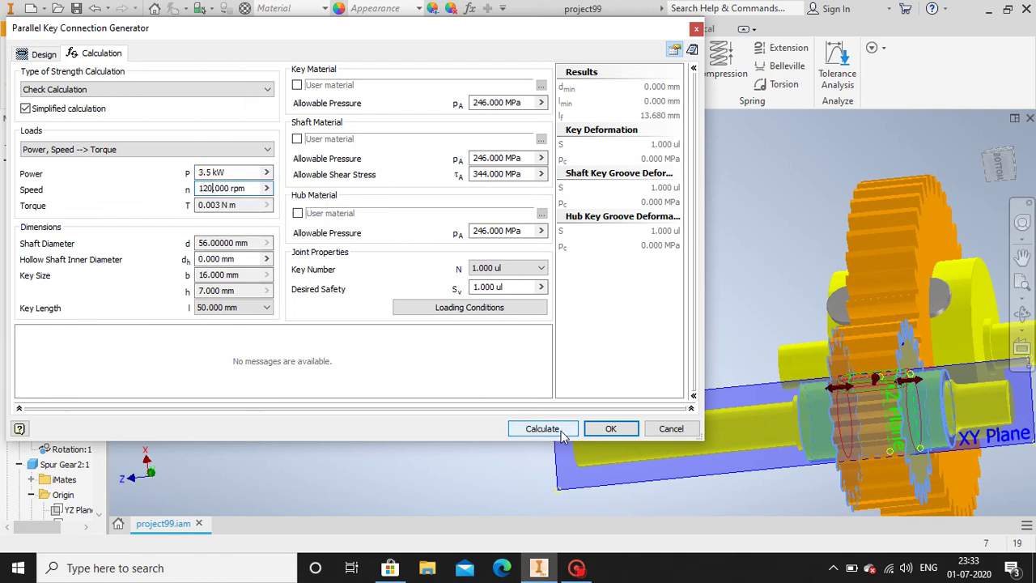
left_click(535, 428)
- Generate the key connection on the smaller gear and shaft, accepting the proposed file names
left_click(609, 429)
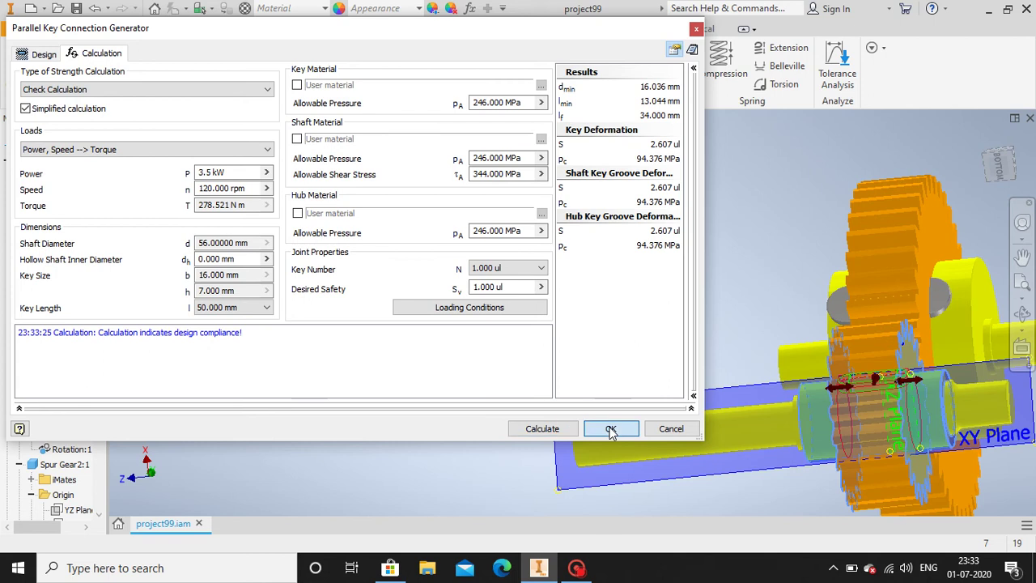
left_click(474, 330)
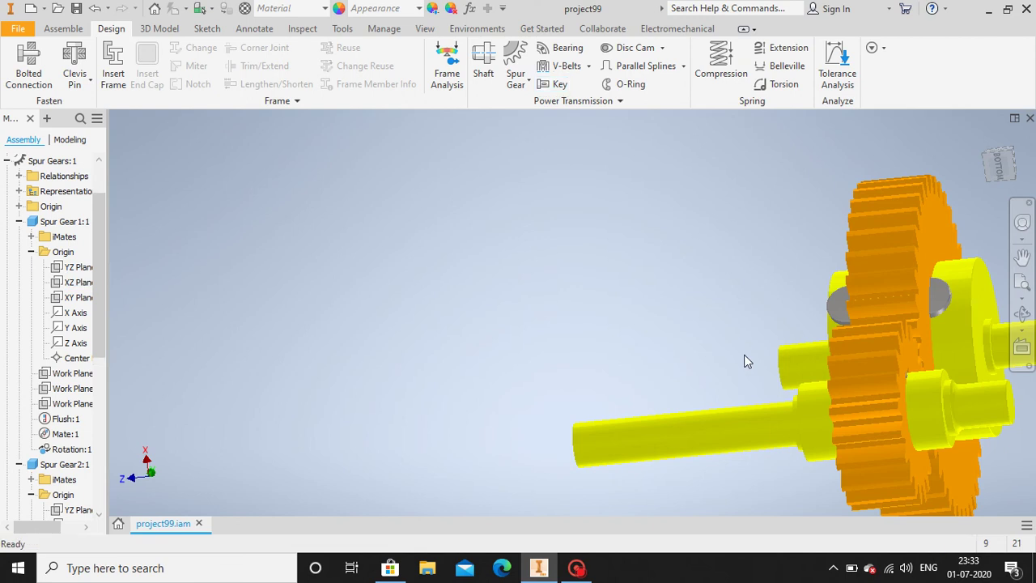
- Select the keys on both shafts and adjust their appearance to blue with RGB values 0, 42, 255
middle_click_drag(697, 343, 441, 296)
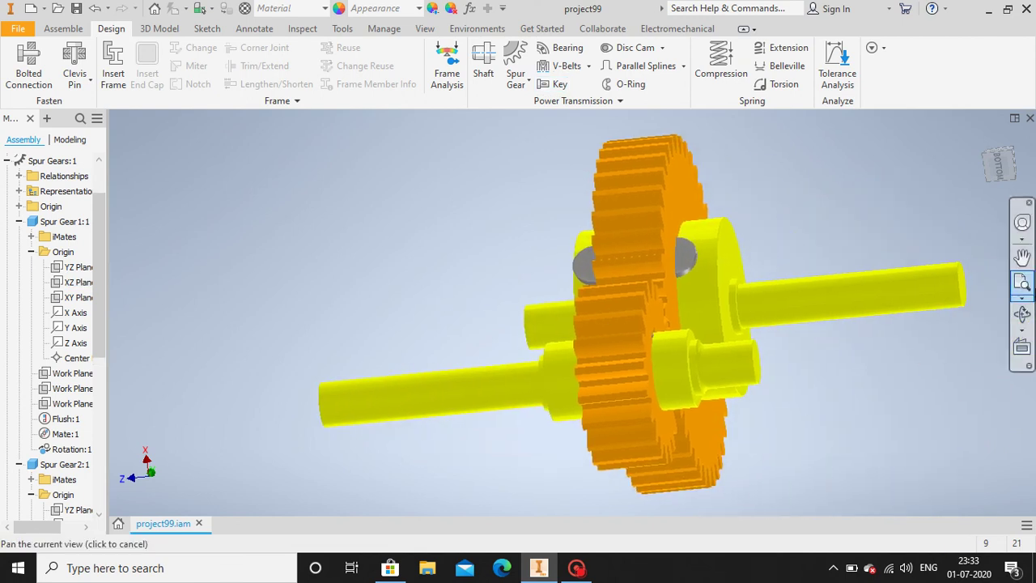
left_click(1023, 314)
left_click_drag(741, 307, 685, 455)
left_click(1022, 315)
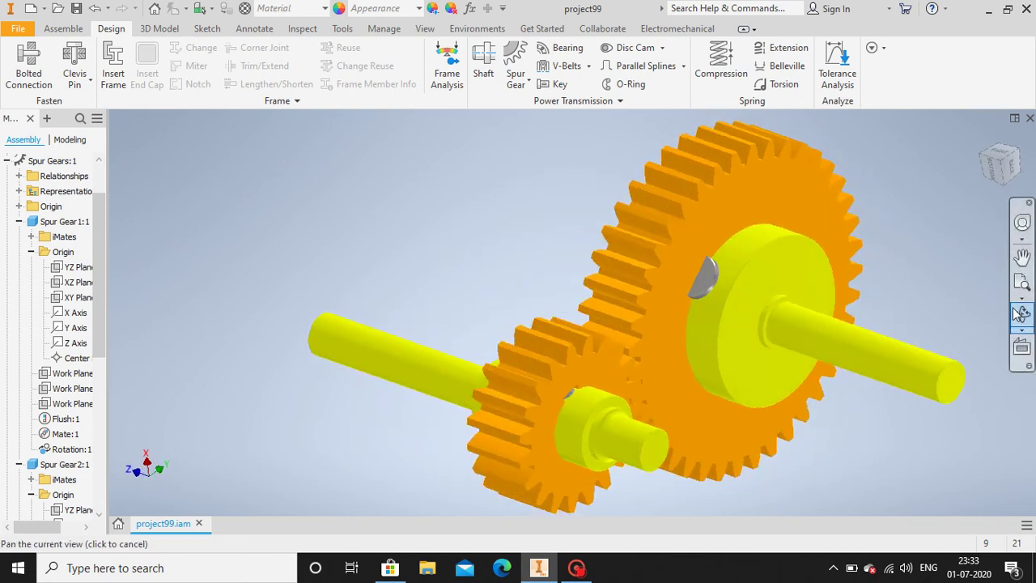
left_click(572, 392)
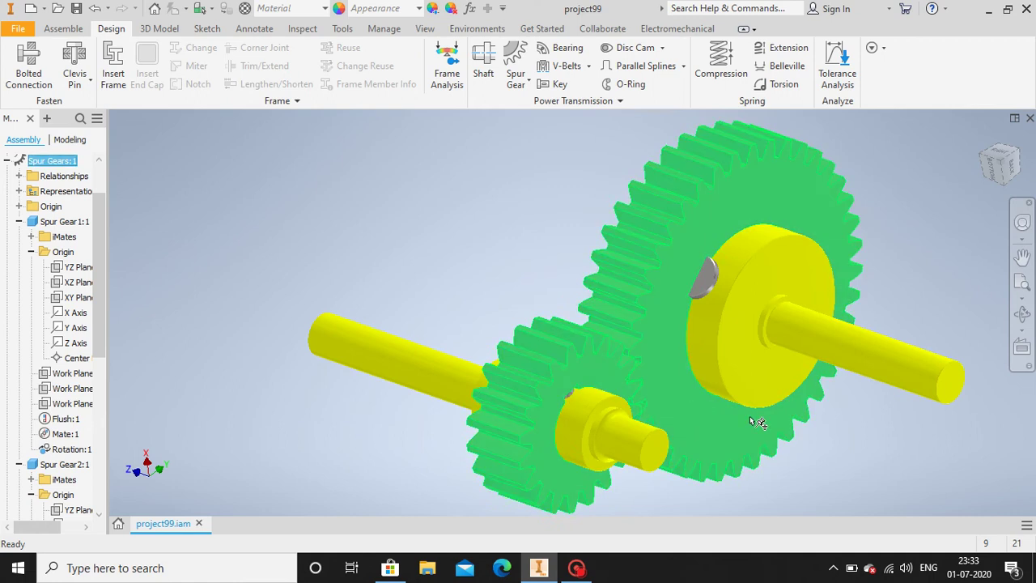
left_click(861, 474)
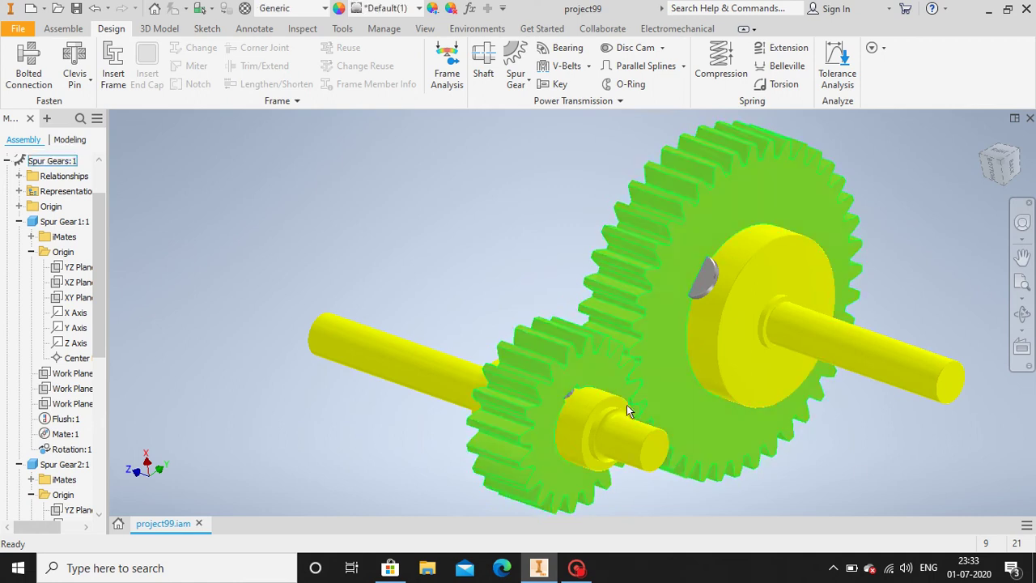
left_click(571, 393)
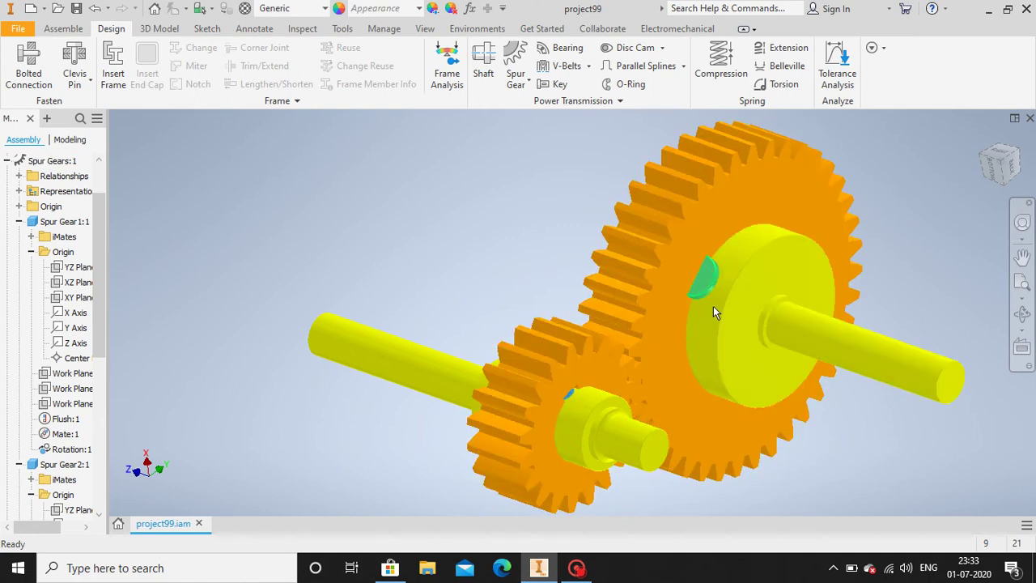
left_click(708, 282, "ctrl")
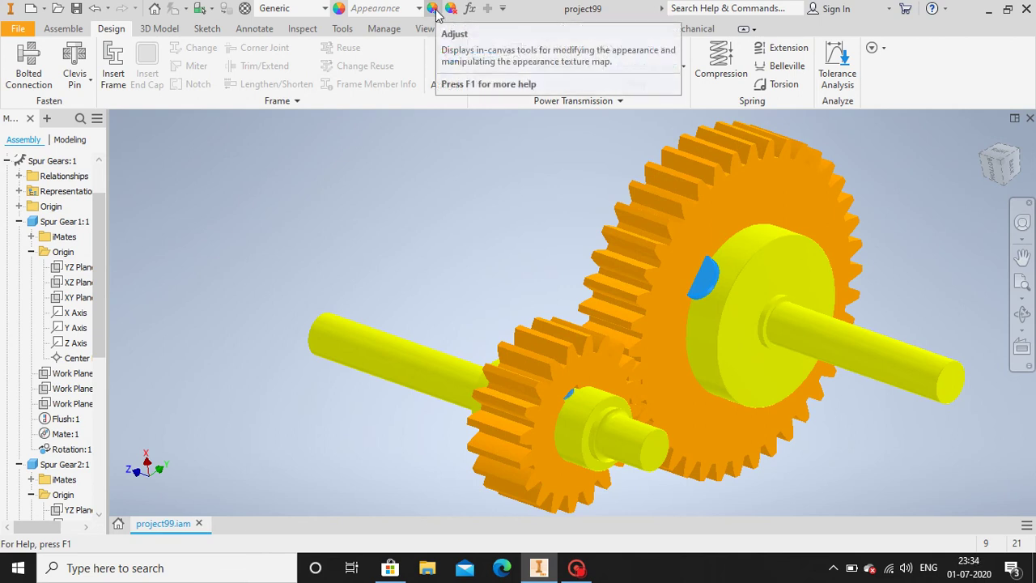
left_click(489, 160)
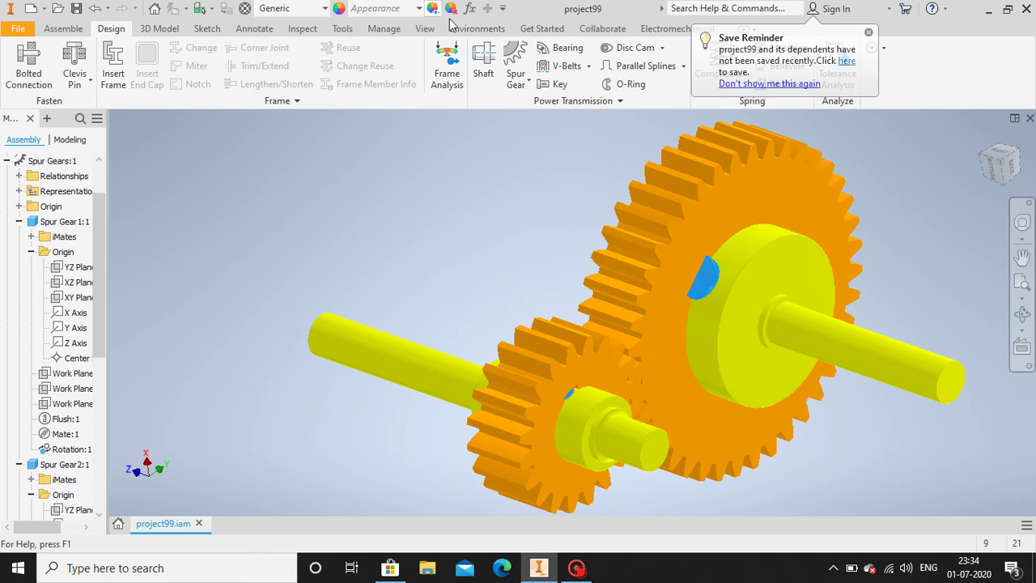
left_click(703, 277)
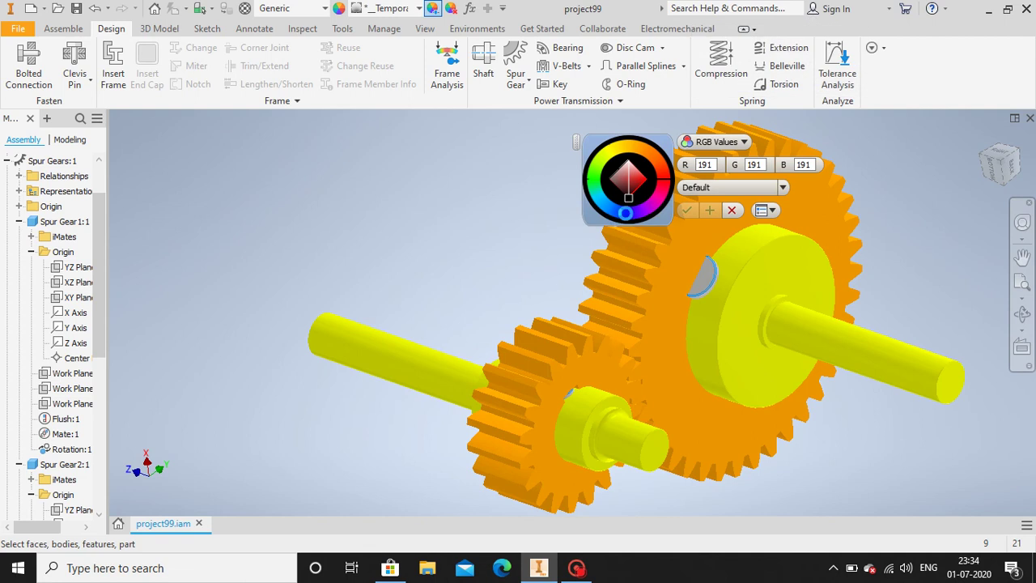
left_click(627, 213)
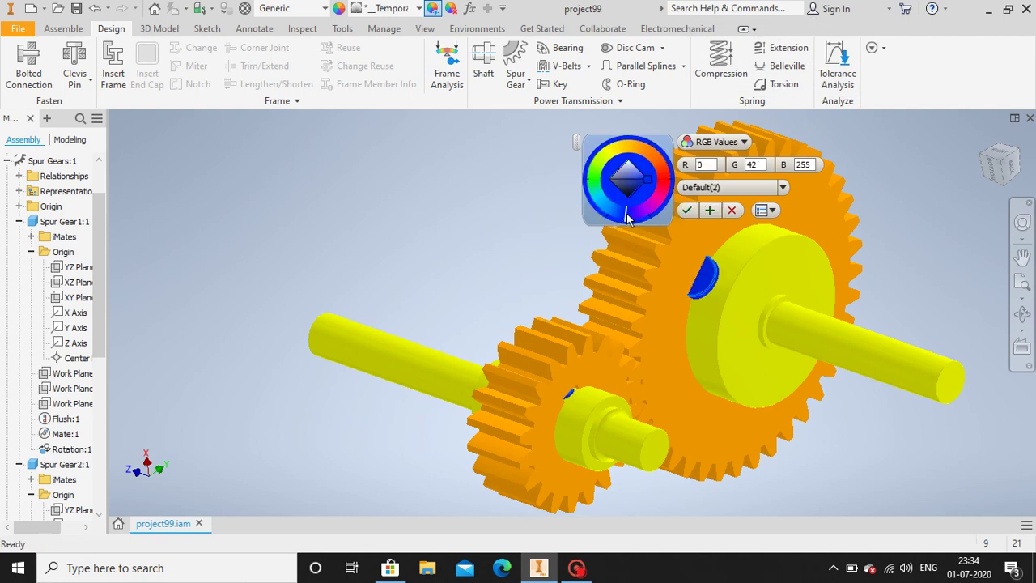
left_click(687, 210)
- Start a bearing on the larger gear's shaft, using the shaft's long end as the cylindrical face
middle_click_drag(494, 191, 419, 165)
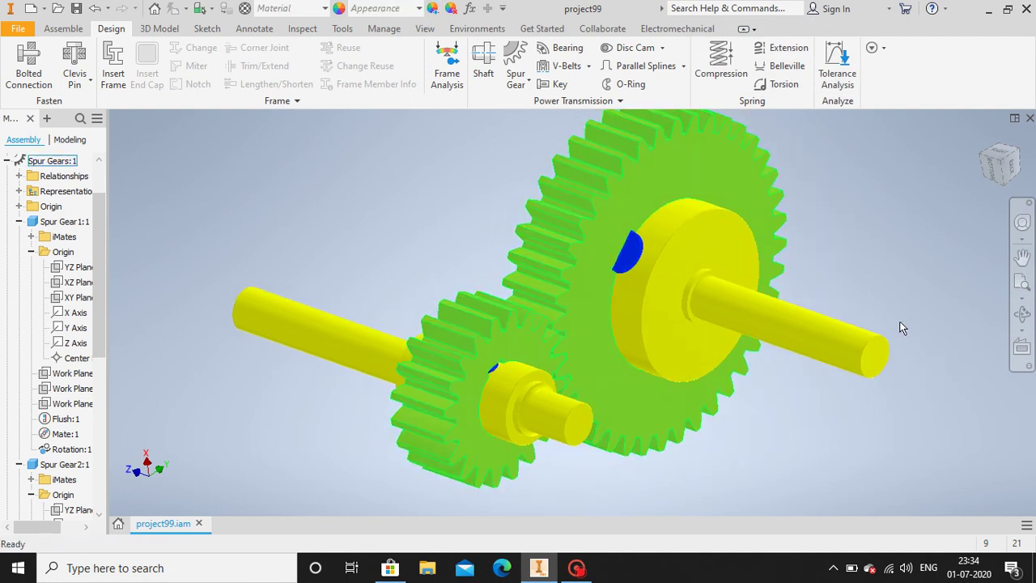
left_click(1023, 314)
left_click_drag(802, 312, 710, 329)
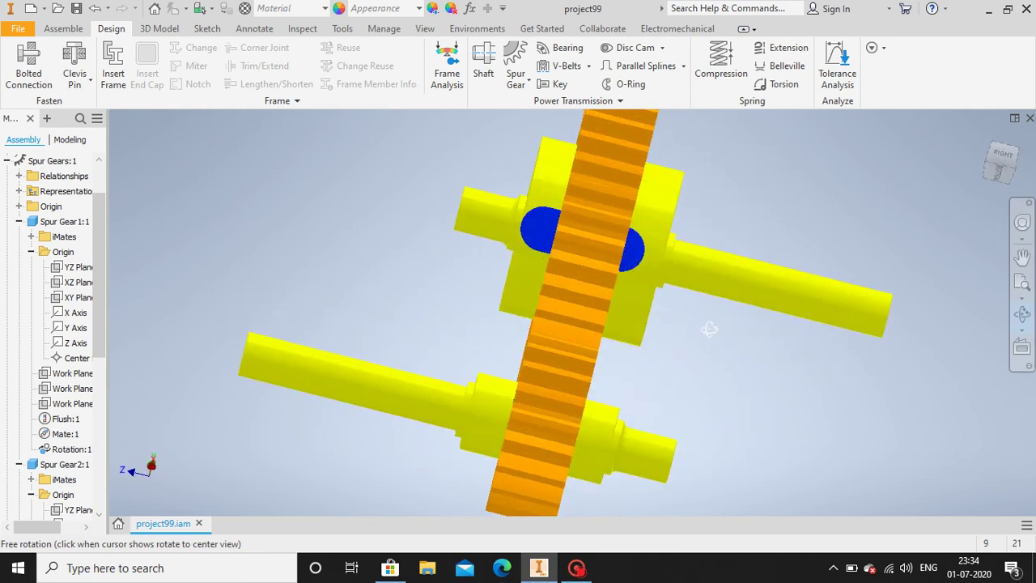
left_click(558, 52)
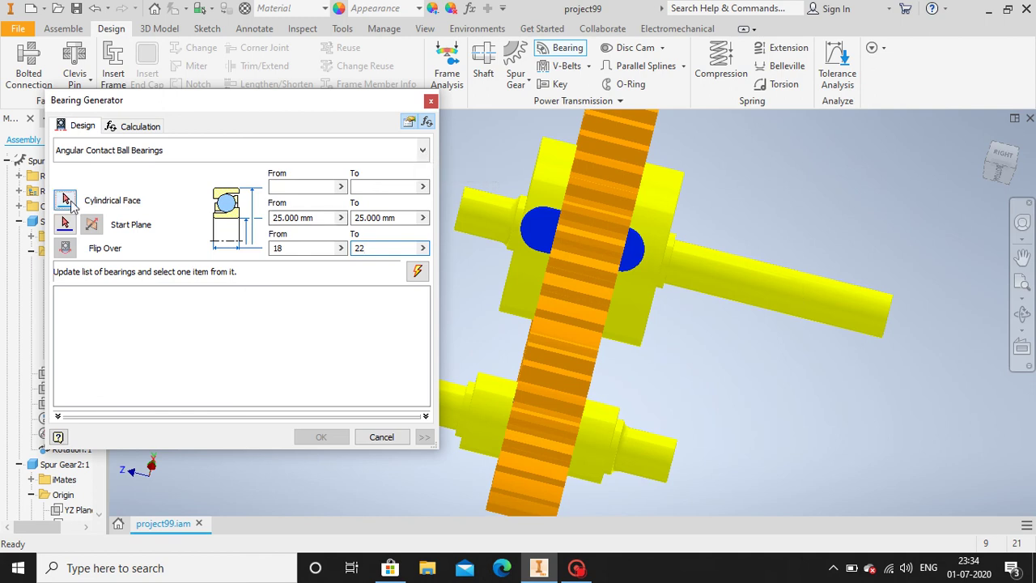
left_click(788, 283)
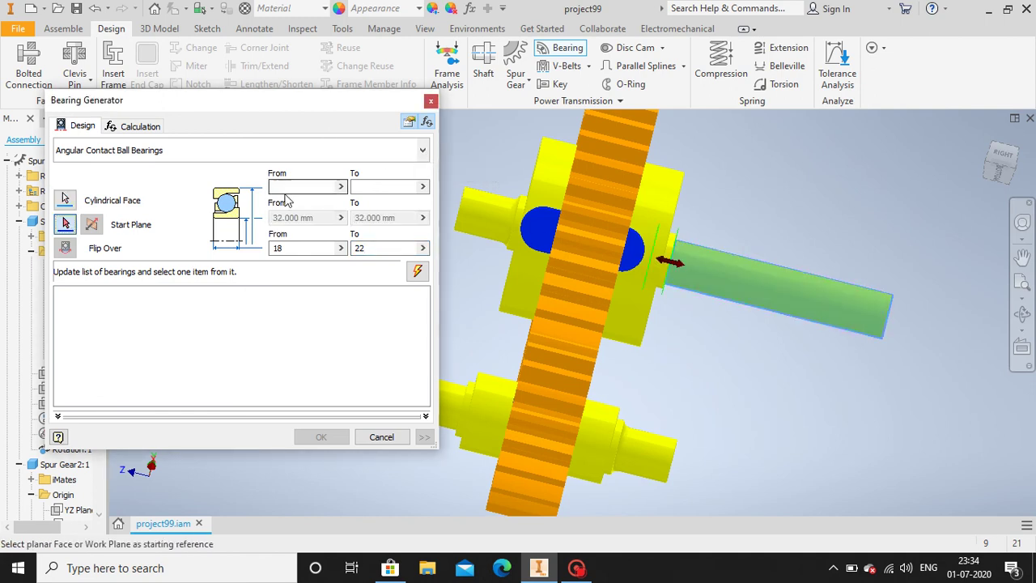
- Choose the JIS B 1521 bearing family from All Ball Bearing Categories
left_click(307, 159)
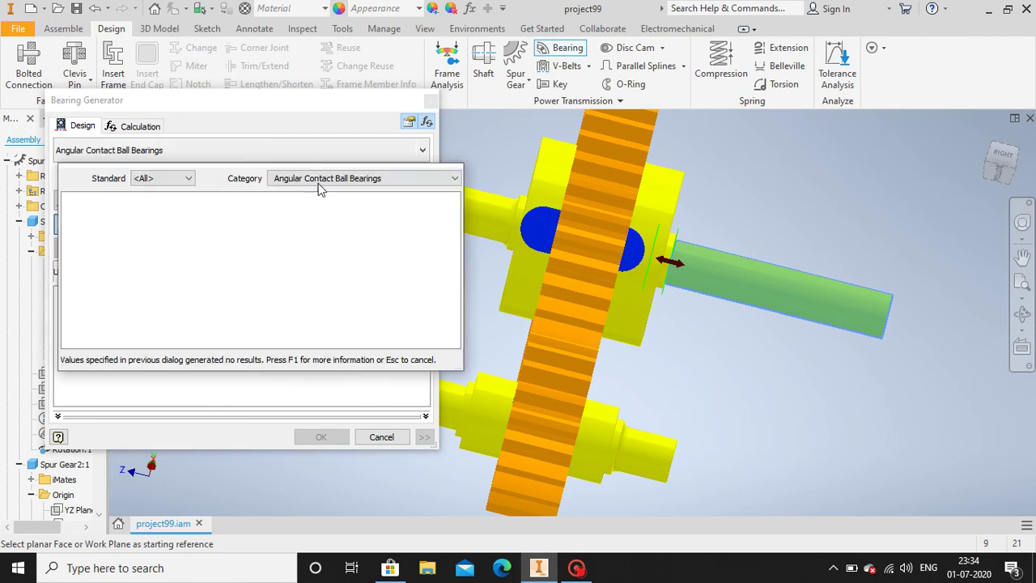
left_click(375, 179)
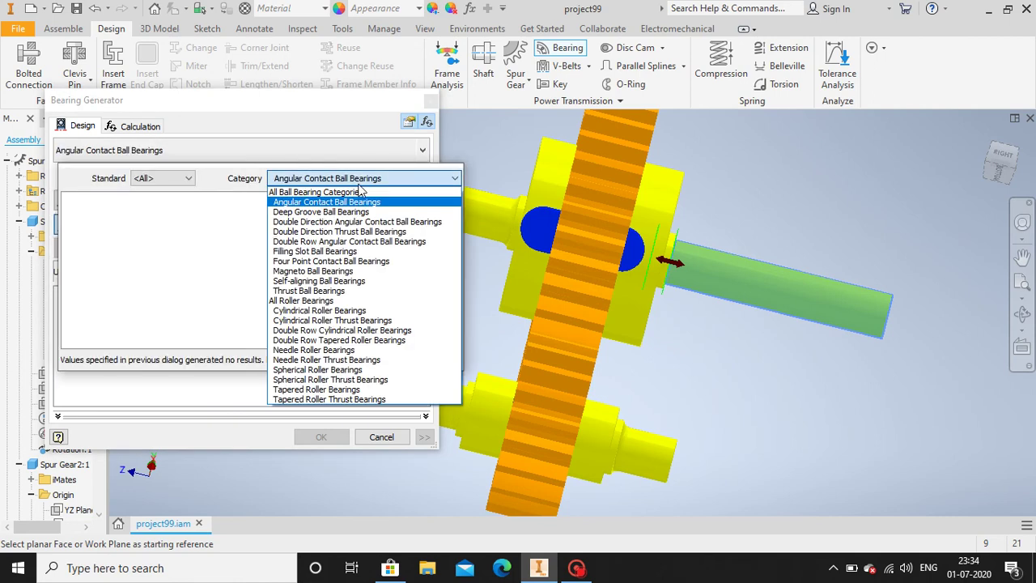
left_click(373, 202)
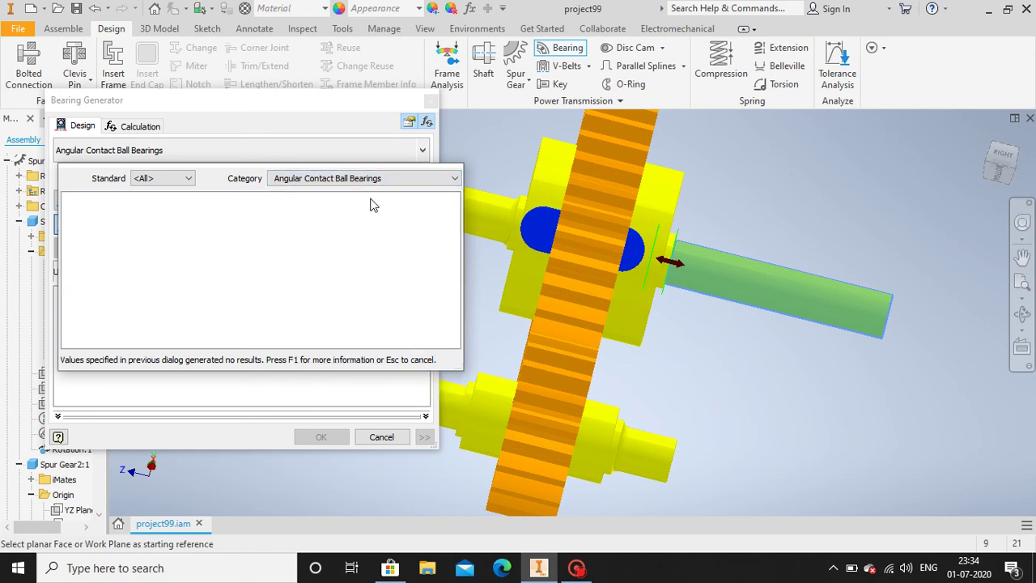
left_click(397, 181)
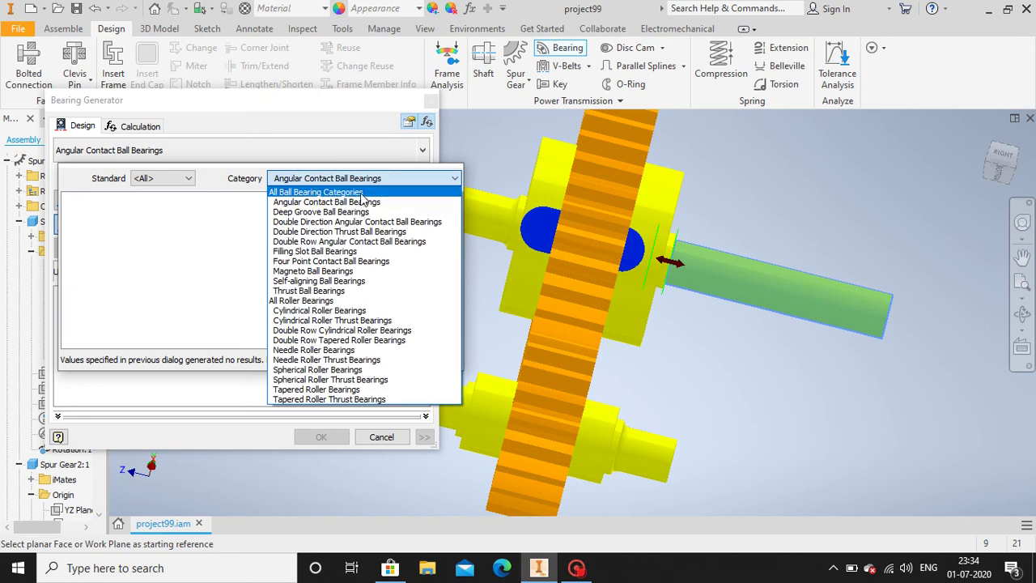
left_click(356, 192)
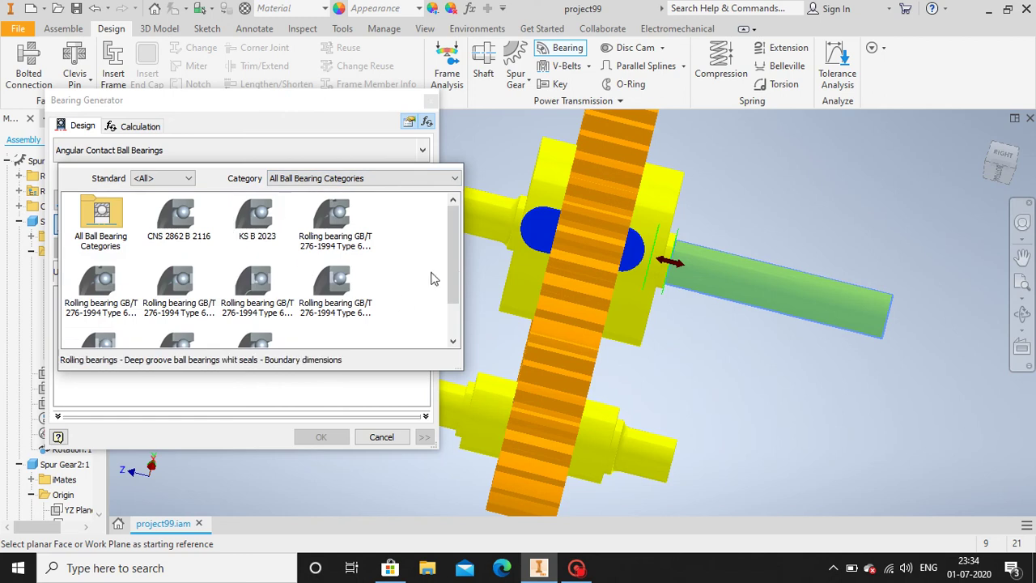
left_click_drag(456, 277, 456, 337)
left_click(257, 301)
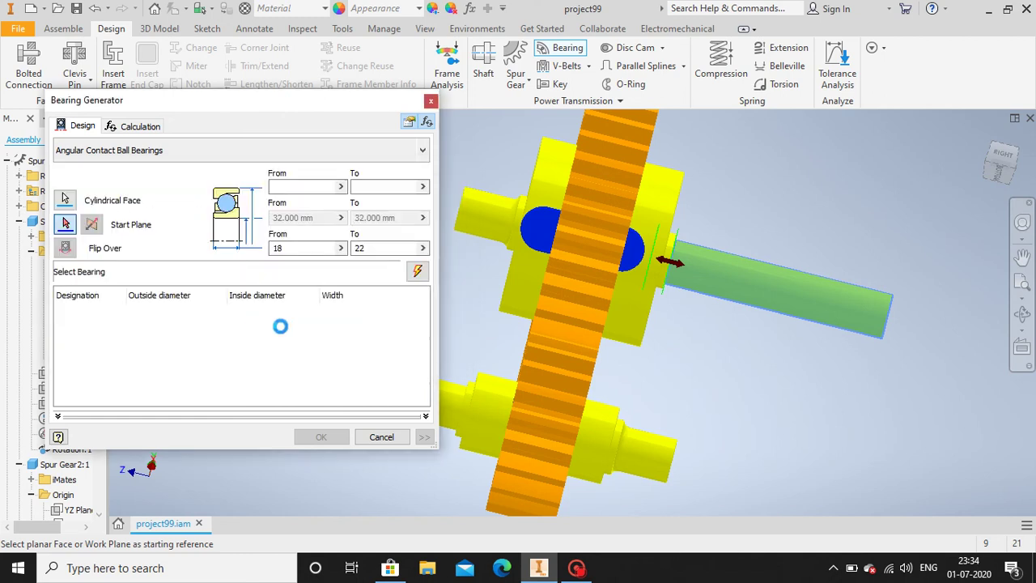
- Select the 63/32 bearing with 75 mm outside diameter, 32 mm bore and 20 mm width, and generate it
left_click(258, 315)
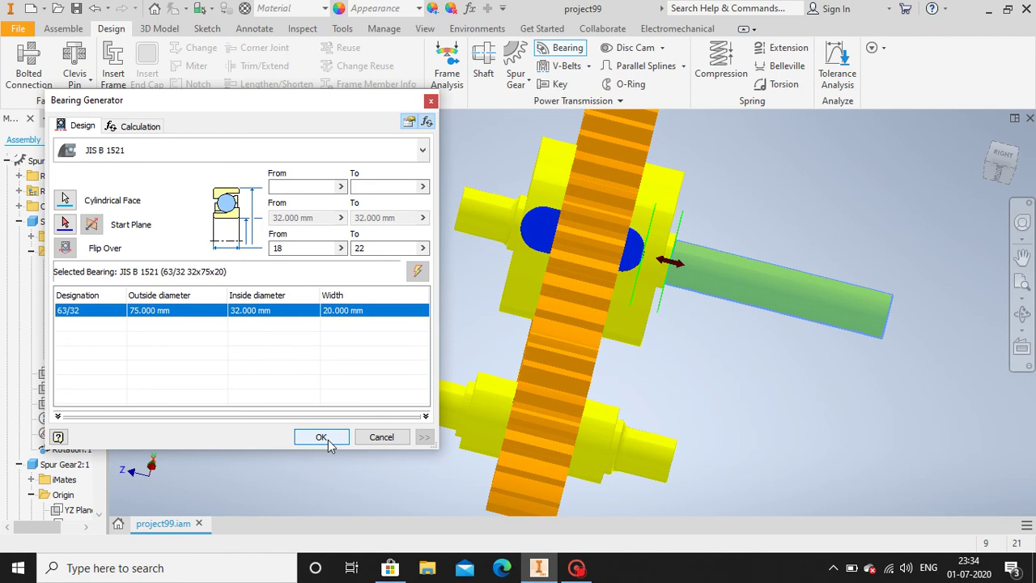
left_click(324, 438)
left_click(357, 371)
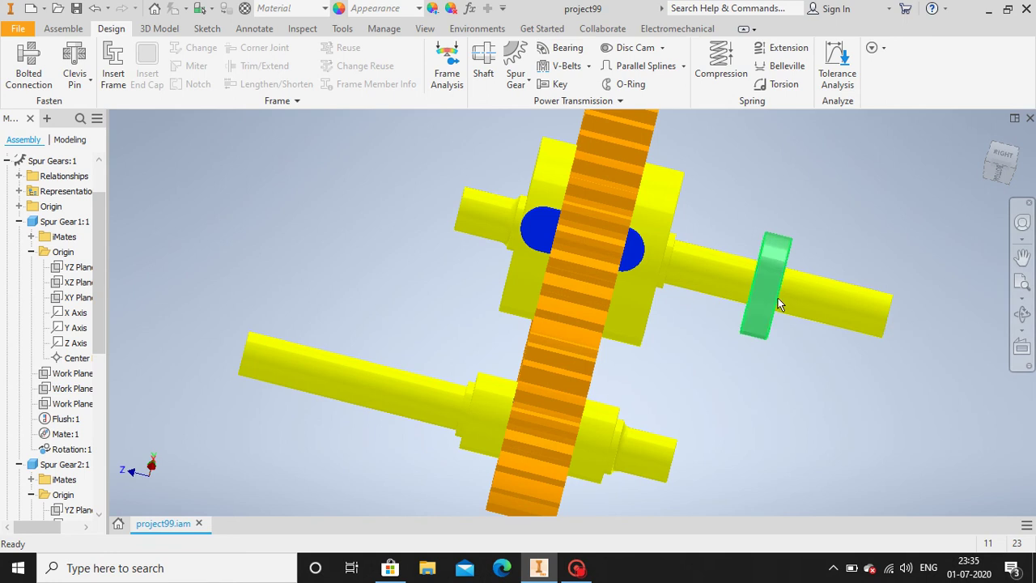
left_click(1023, 316)
left_click_drag(666, 282, 719, 285)
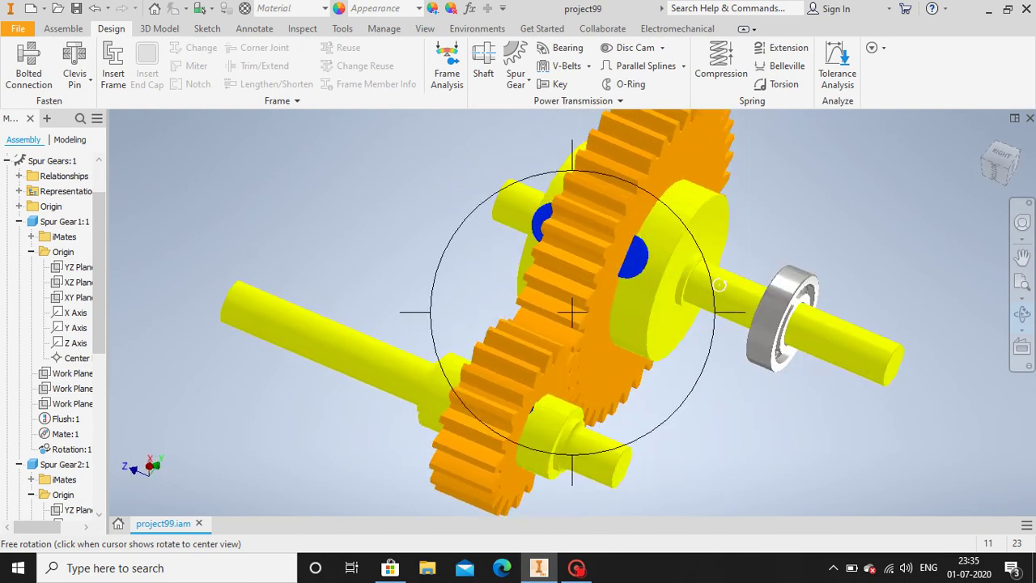
scroll(656, 300, "up", 3)
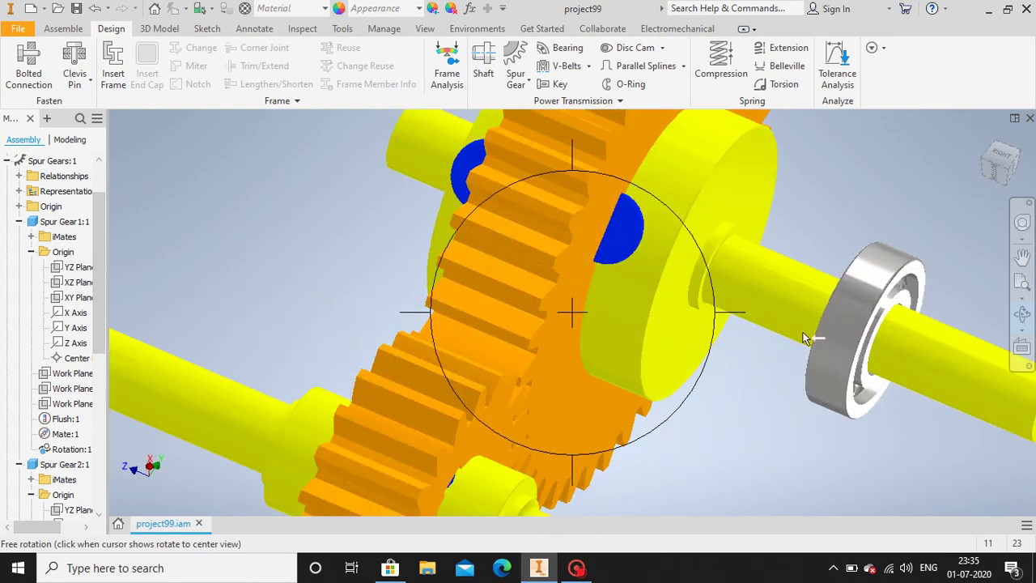
left_click_drag(694, 341, 776, 354)
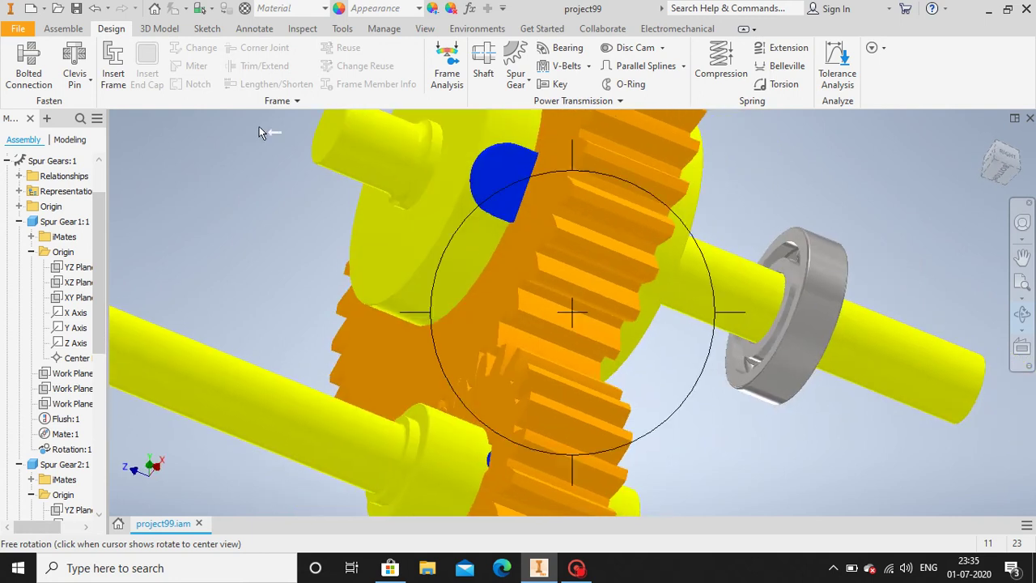
left_click(52, 30)
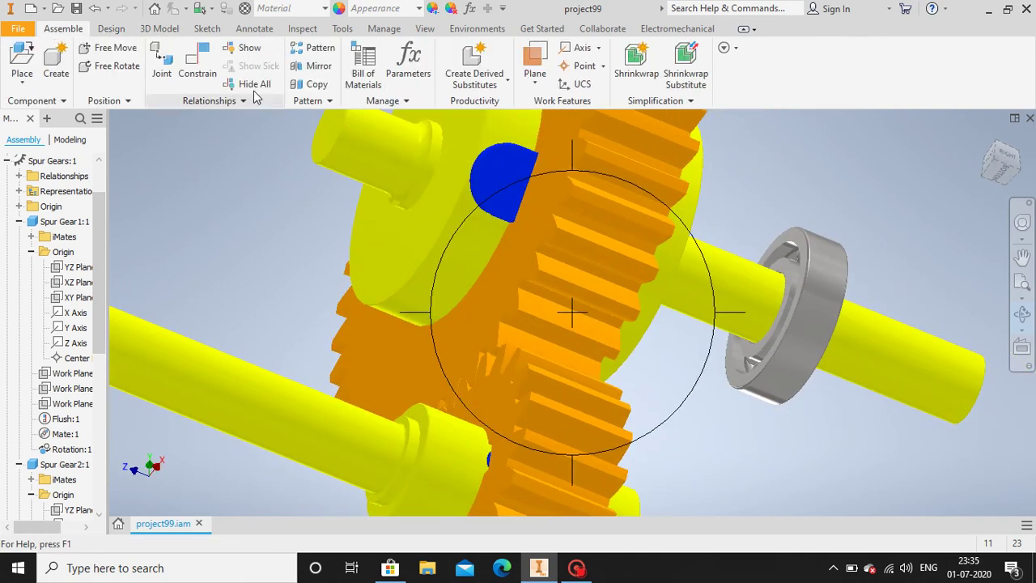
left_click(196, 72)
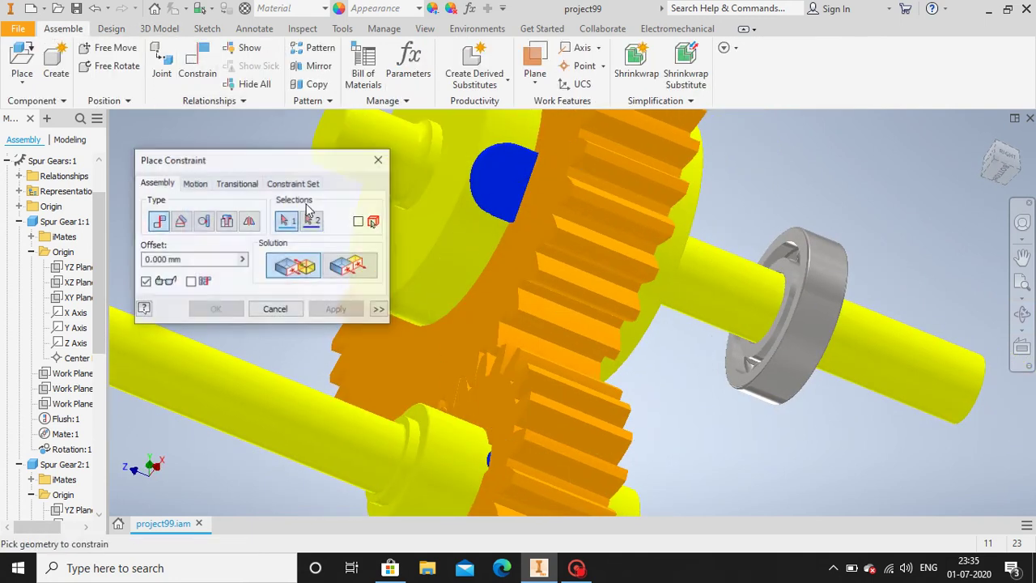
left_click(803, 328)
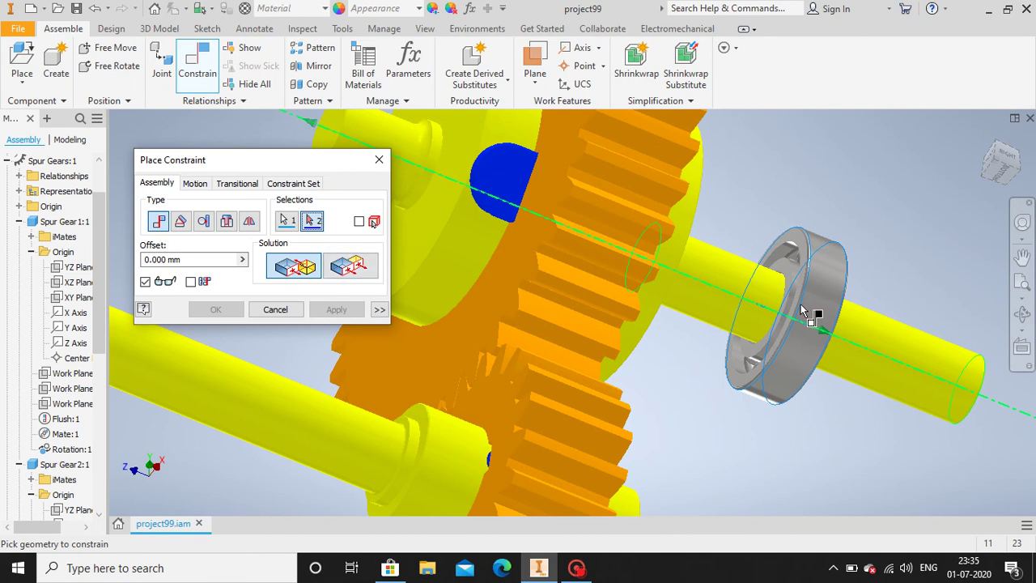
left_click(275, 310)
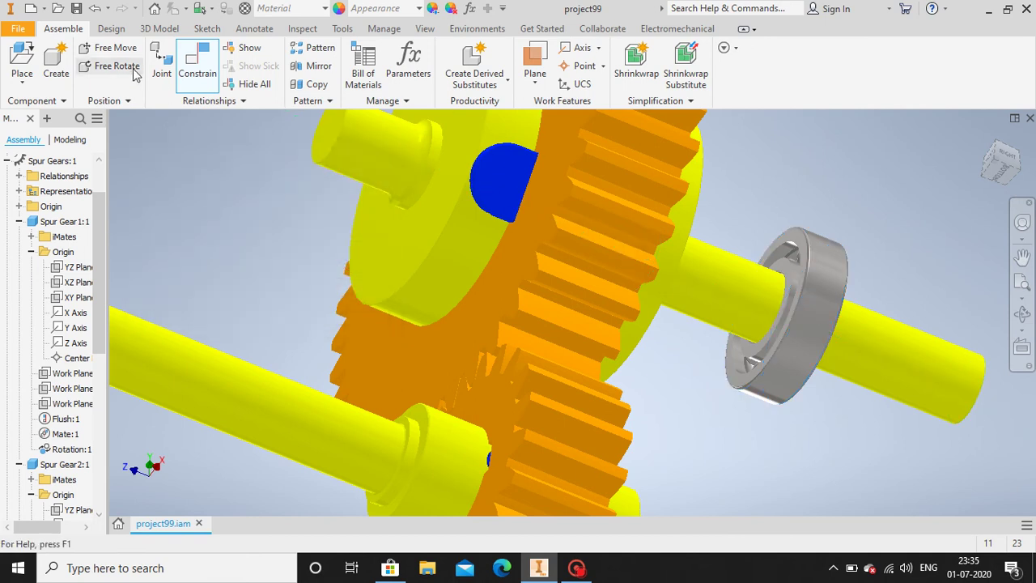
- Mate the bearing's inner circular edge to the shoulder edge of the larger gear's shaft with a 0 mm offset
left_click(197, 66)
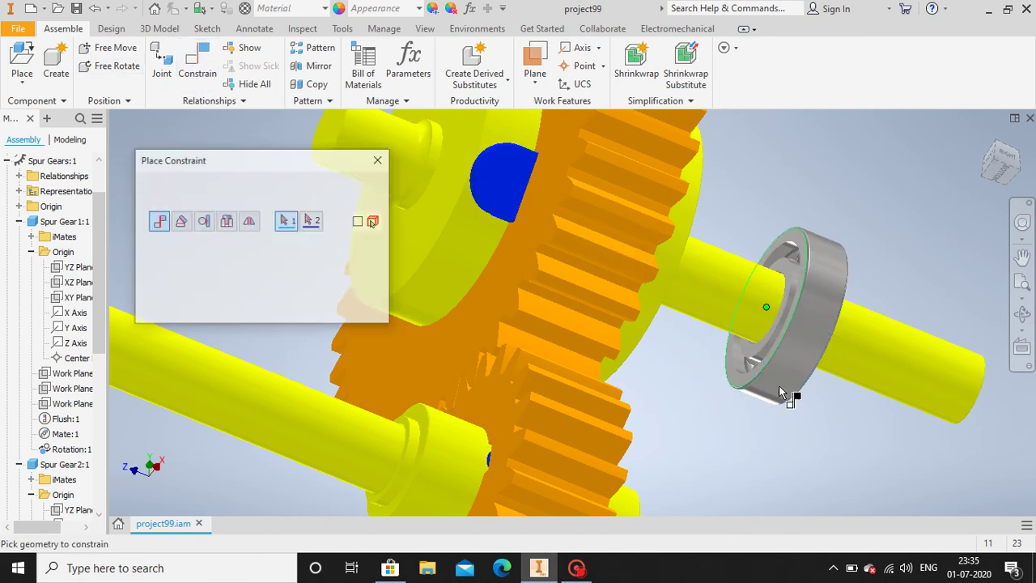
left_click(792, 281)
left_click(1022, 314)
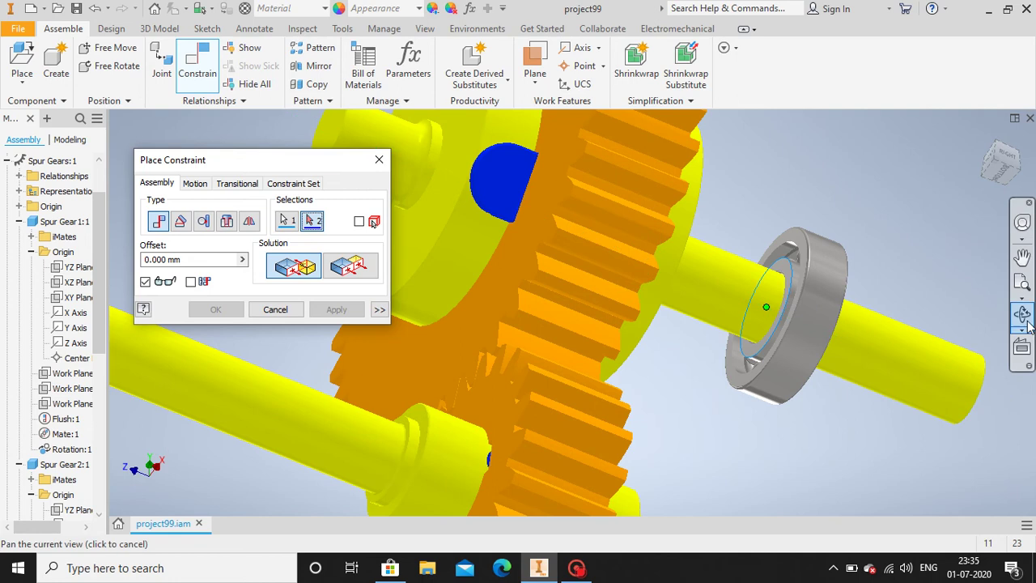
left_click_drag(689, 265, 708, 326)
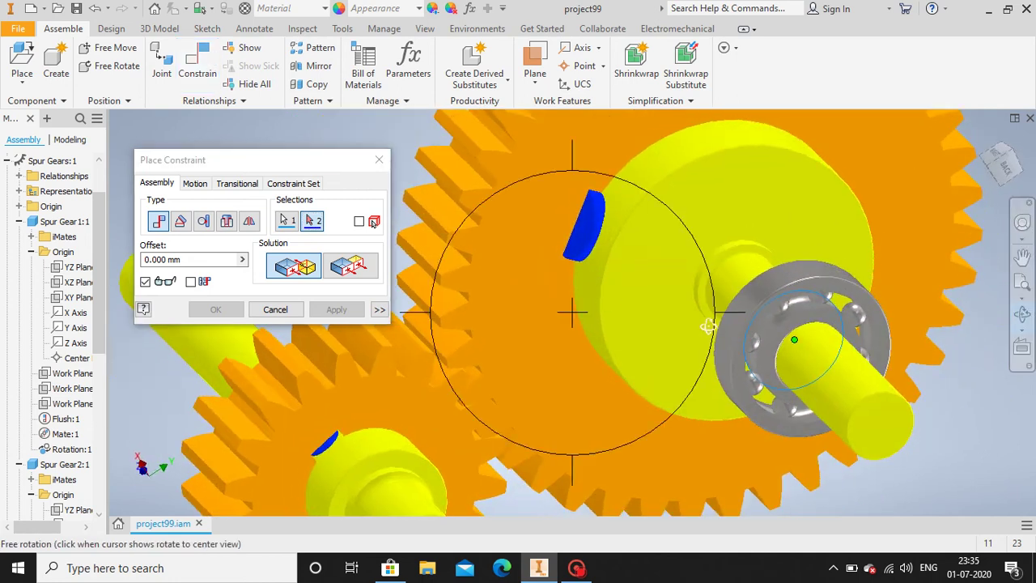
left_click(1024, 315)
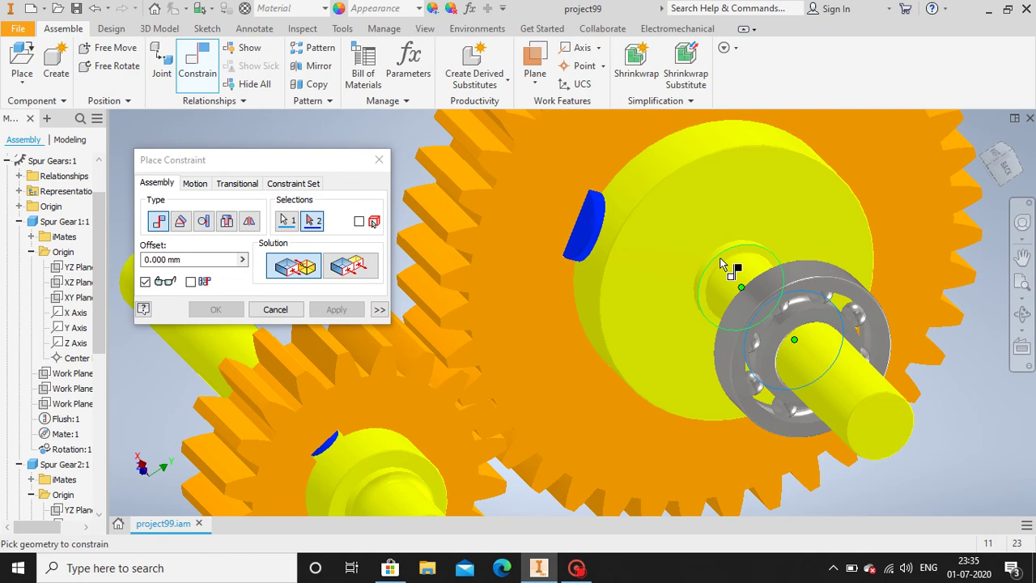
left_click(723, 264)
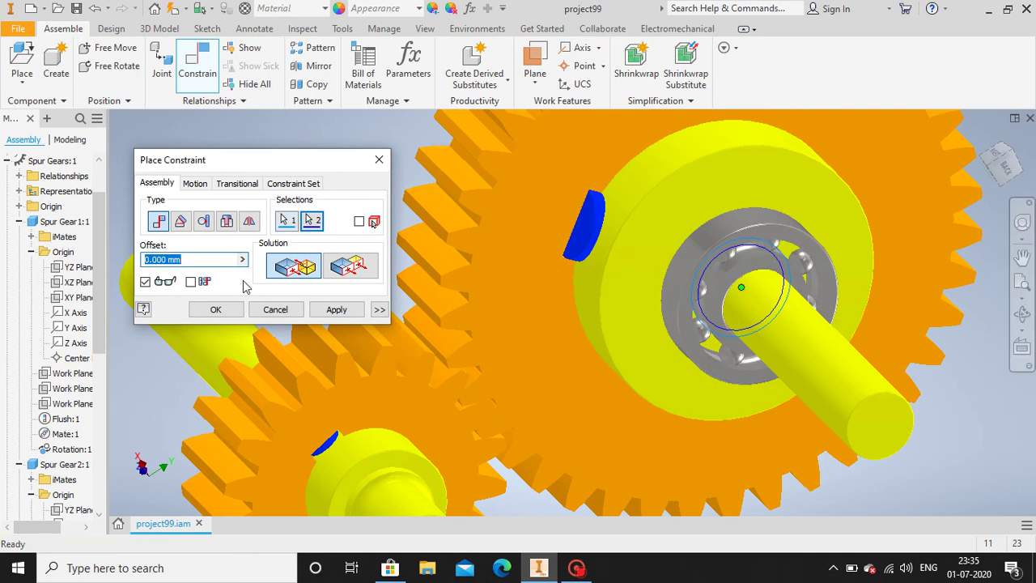
left_click(226, 311)
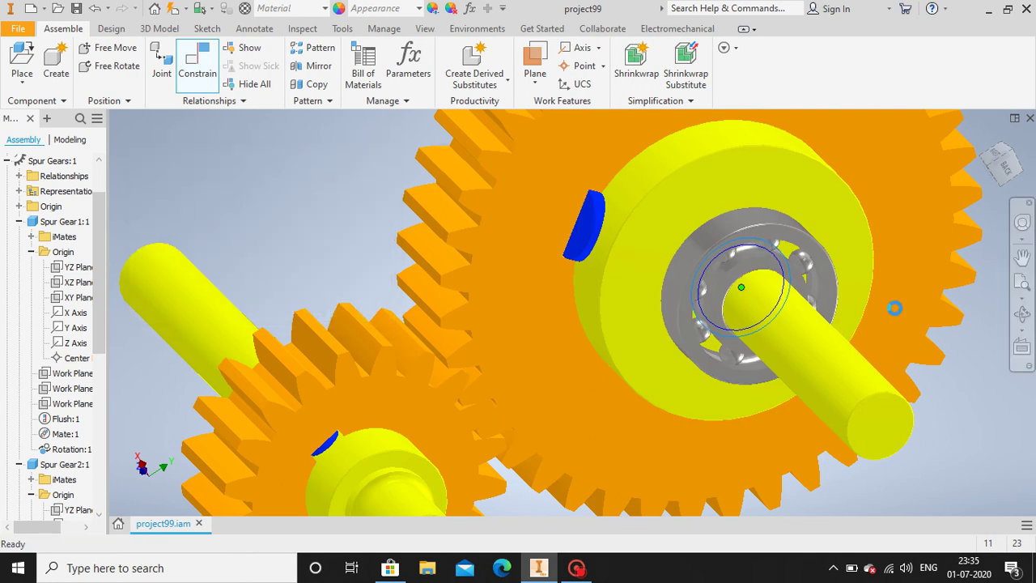
- Copy the bearing fitted on the larger gear's shaft and paste one copy into the assembly
left_click(1021, 314)
left_click_drag(660, 298, 751, 334)
left_click(1022, 315)
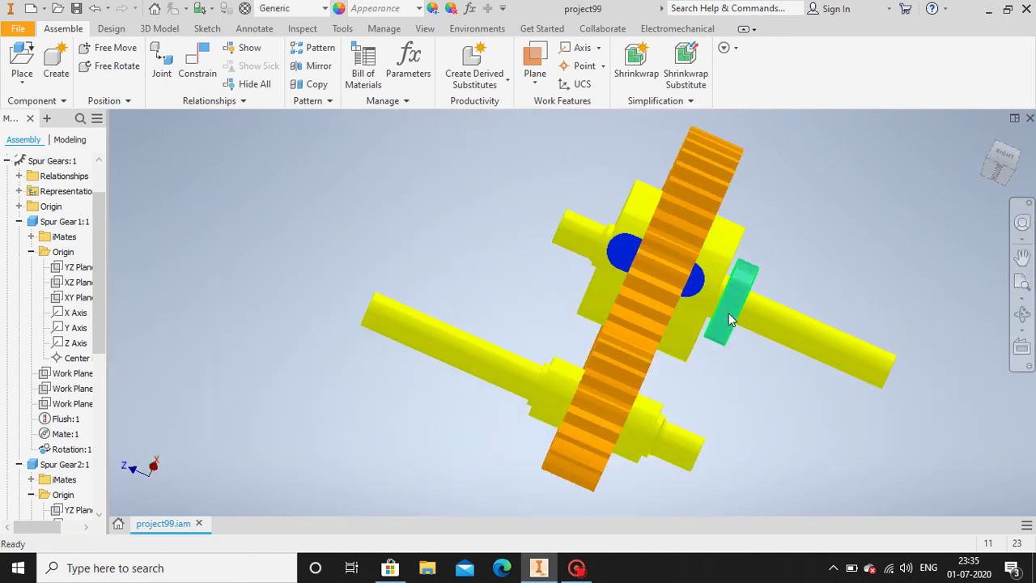
right_click(729, 316)
left_click(672, 157)
right_click(526, 201)
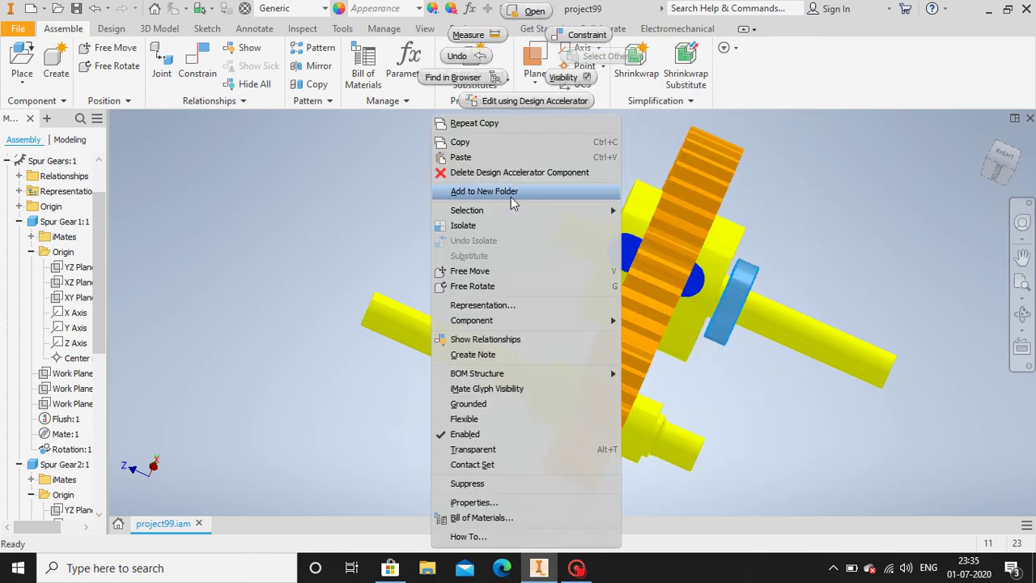
left_click(453, 158)
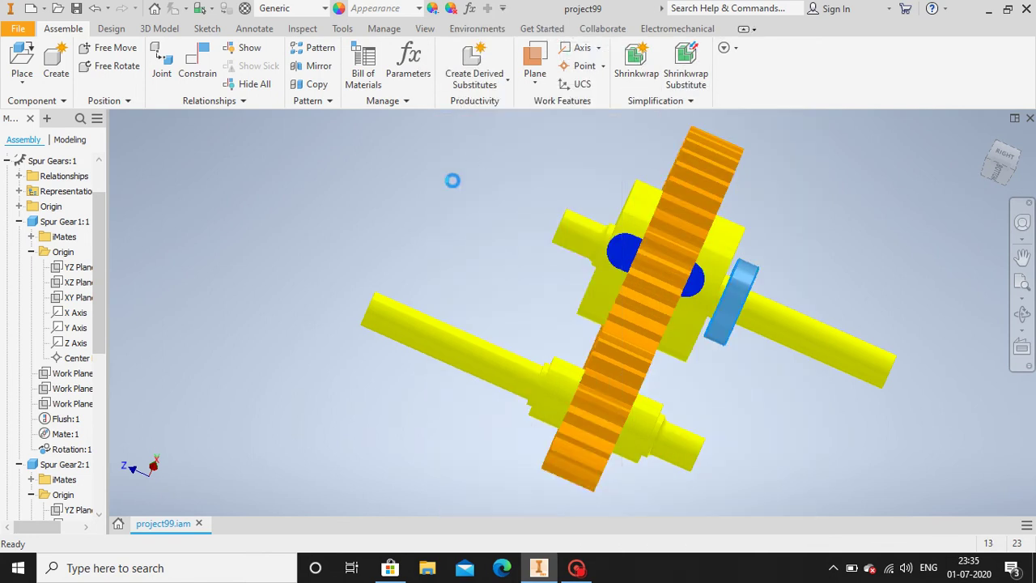
- Paste two more copies of the bearing and move two of the loose copies closer to the free shaft ends
right_click(325, 303)
left_click(290, 217)
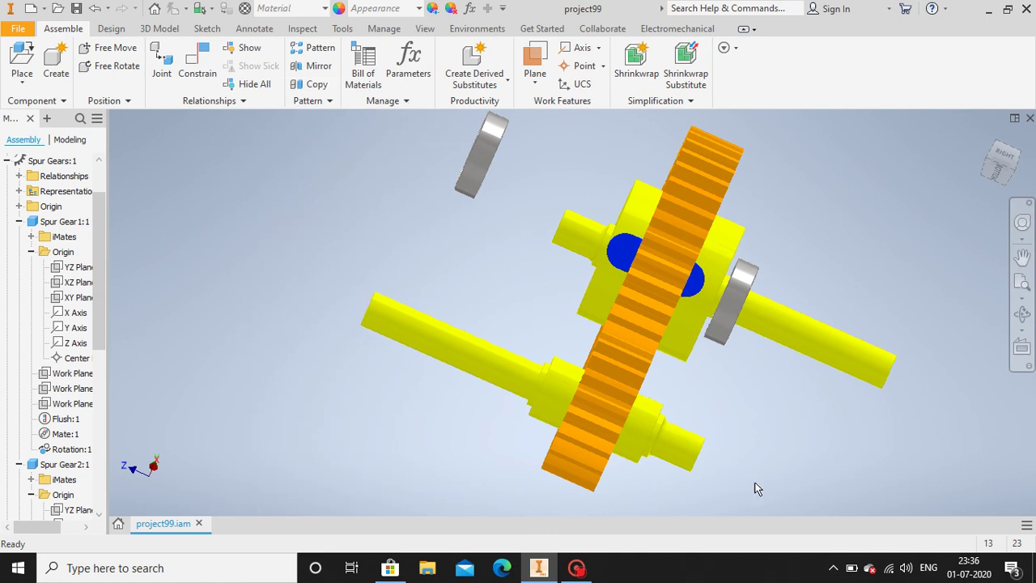
right_click(760, 468)
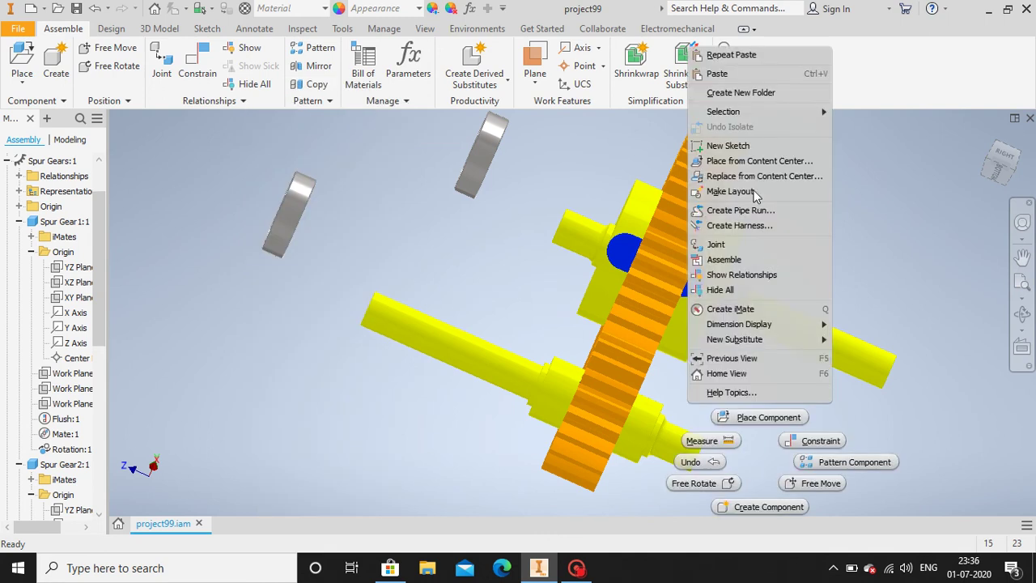
left_click(718, 73)
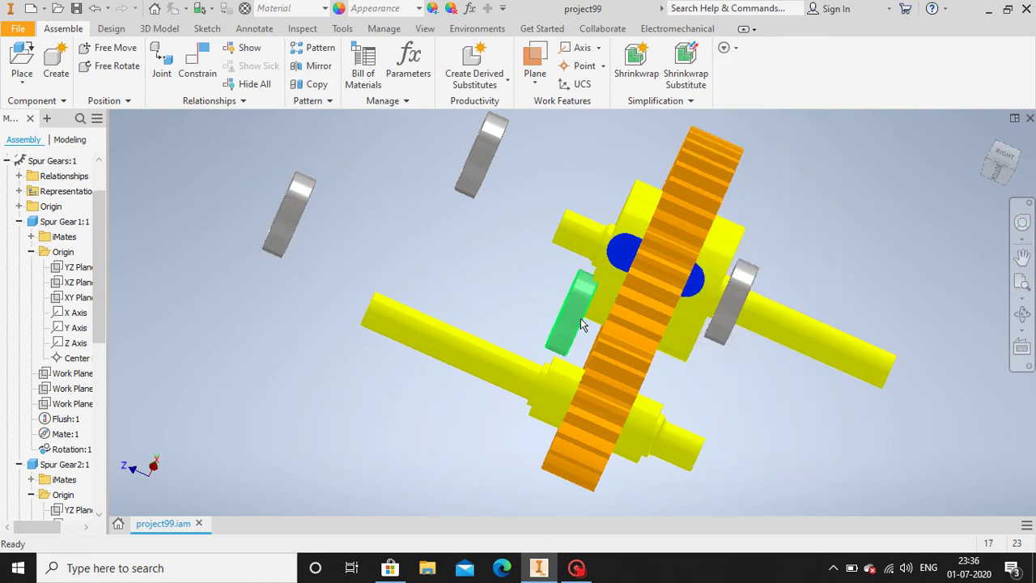
left_click(763, 472)
left_click_drag(280, 203, 331, 306)
left_click_drag(497, 151, 494, 225)
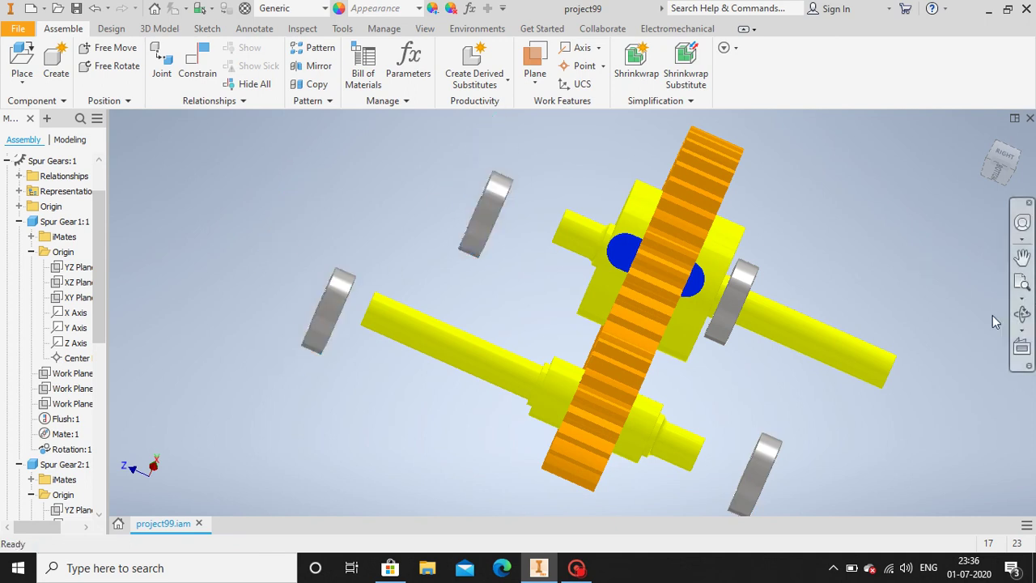
- Mate the axis of the loose bearing near the larger gear's short shaft end to that shaft's axis with a 0 mm offset
left_click(1022, 314)
left_click_drag(559, 231, 516, 227)
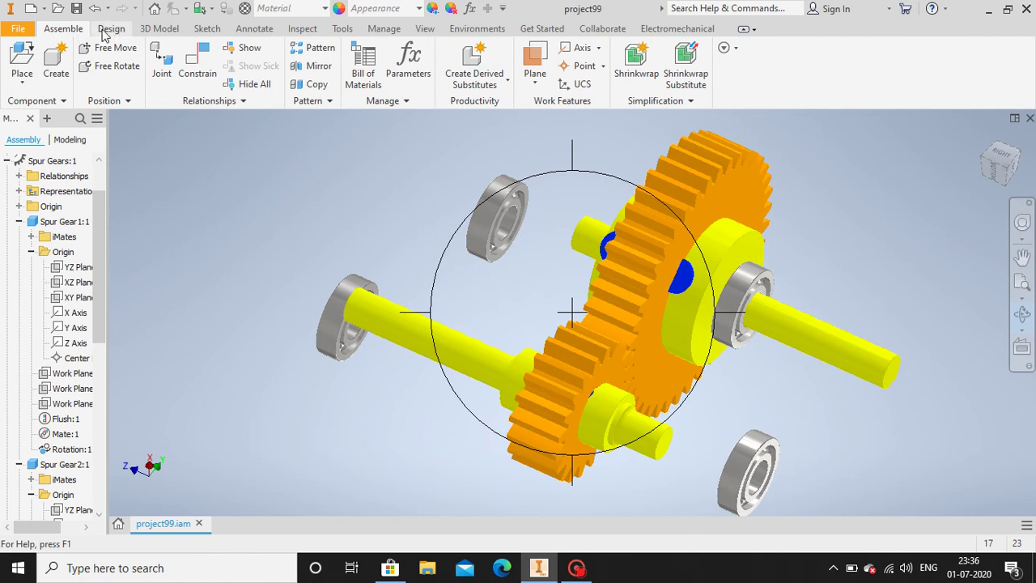
left_click(197, 60)
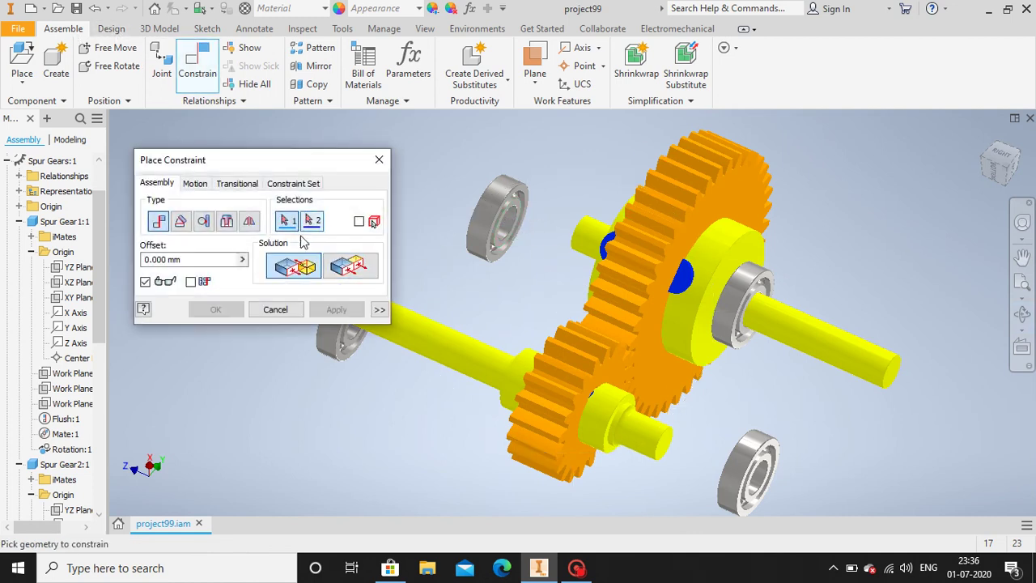
scroll(527, 234, "up", 4)
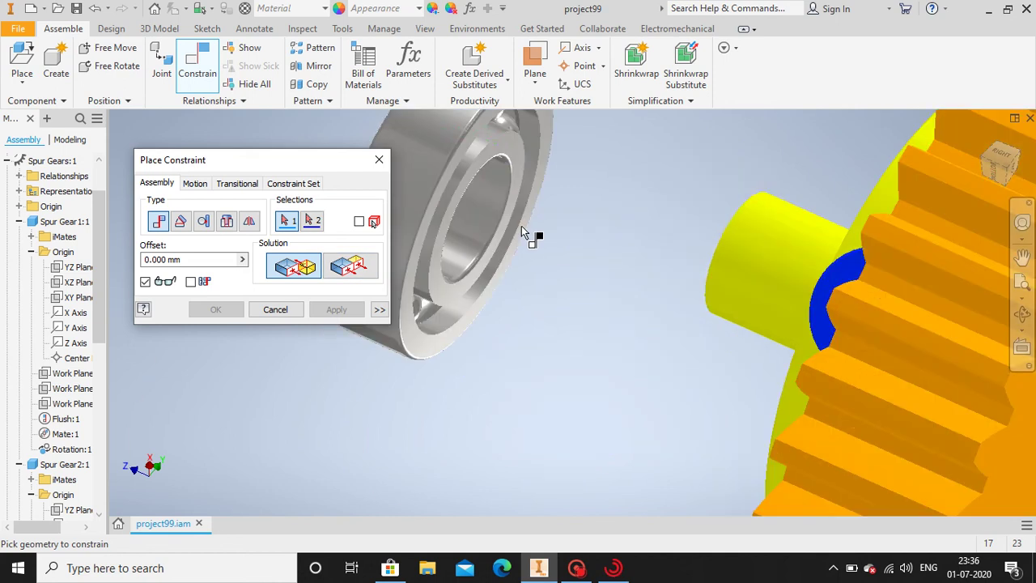
left_click(778, 268)
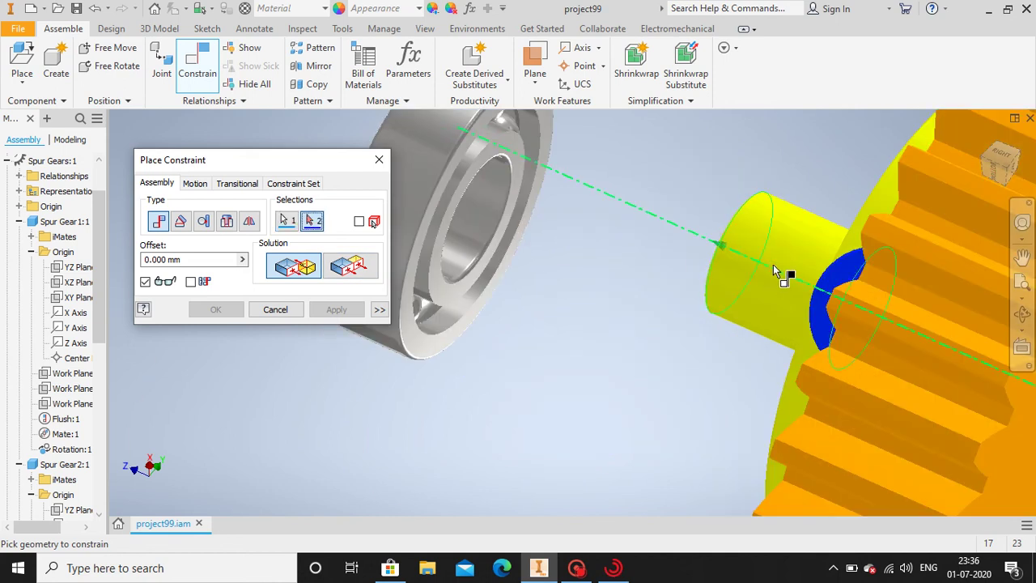
left_click(476, 220)
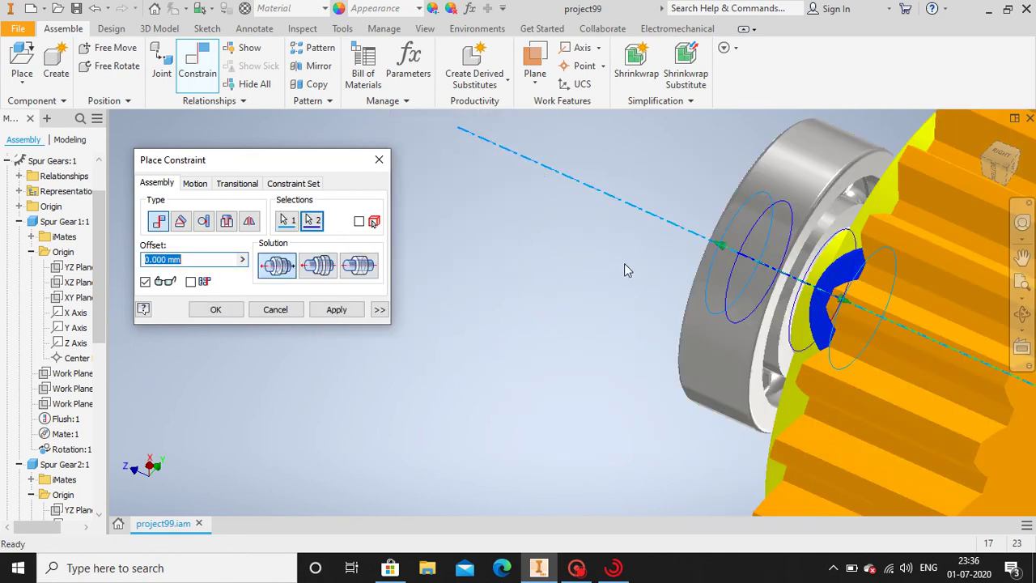
middle_click_drag(625, 269, 527, 187)
scroll(518, 249, "down", 5)
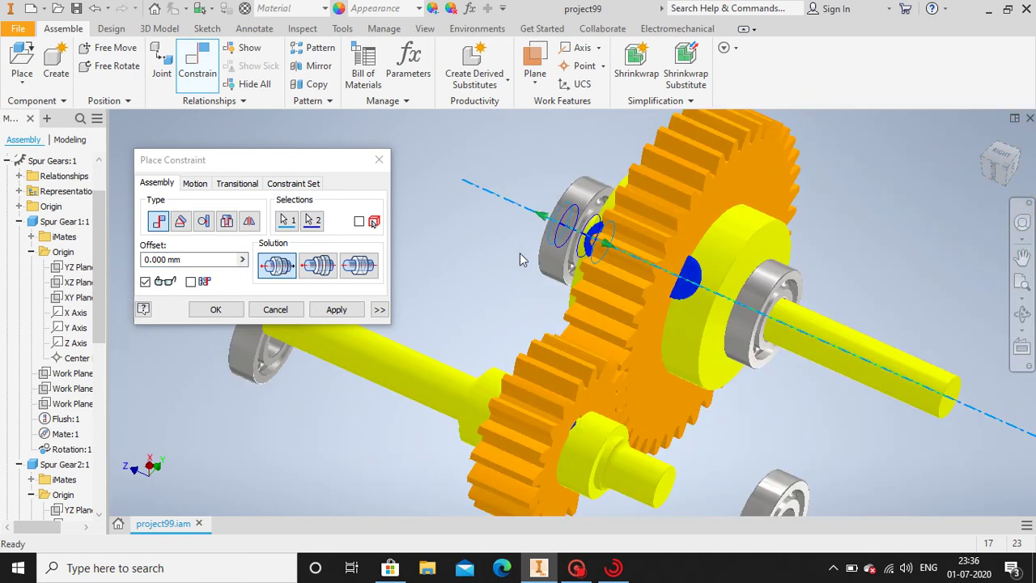
left_click(338, 311)
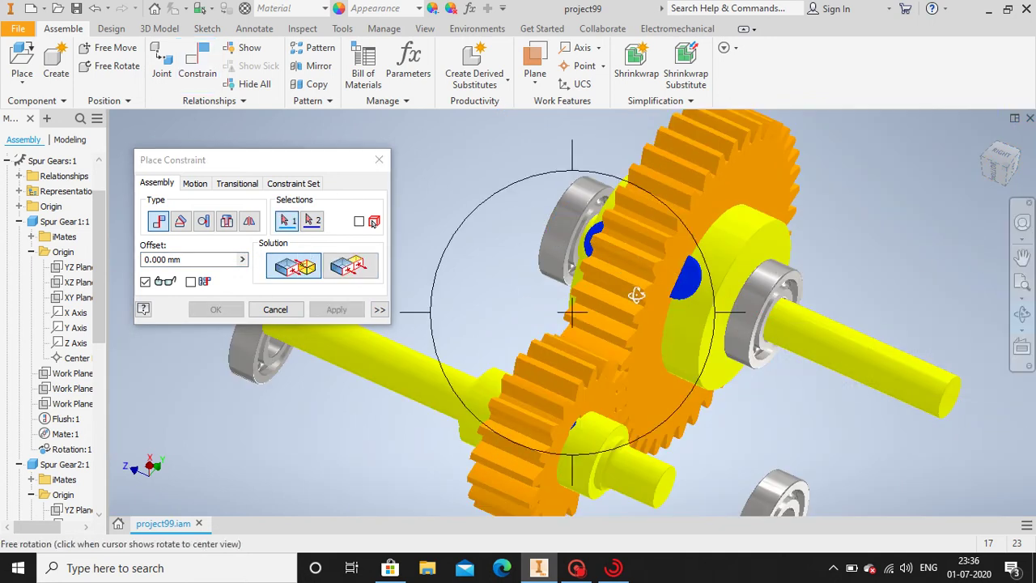
- Mate the same bearing's inner circular edge to the cylindrical shoulder axis of the larger gear's shaft with a 0 mm offset
mouse_move(636, 295)
left_mouse_down()
mouse_move(689, 301)
mouse_move(677, 308)
mouse_move(694, 301)
mouse_move(630, 304)
left_mouse_up()
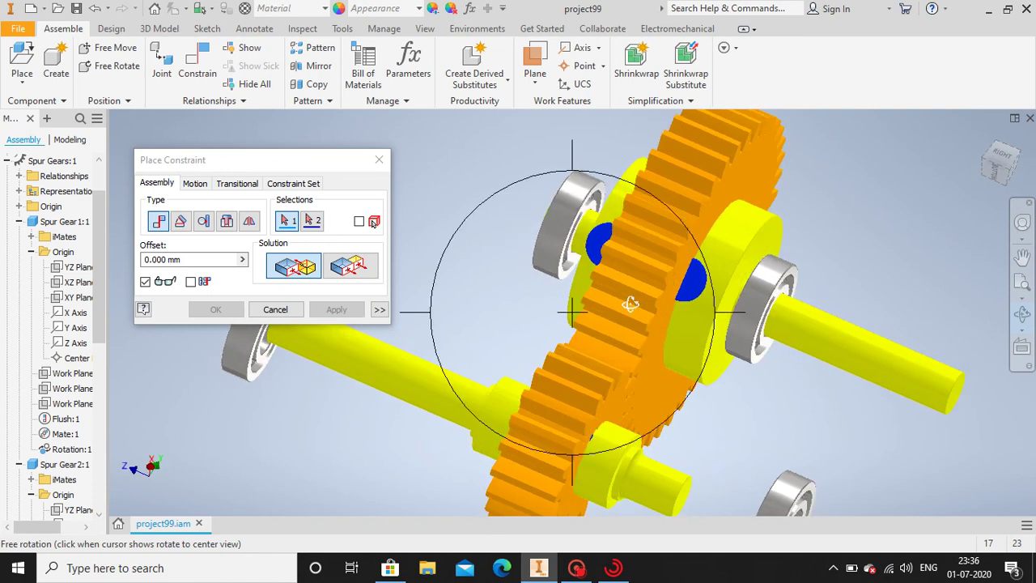
scroll(630, 305, "up", 5)
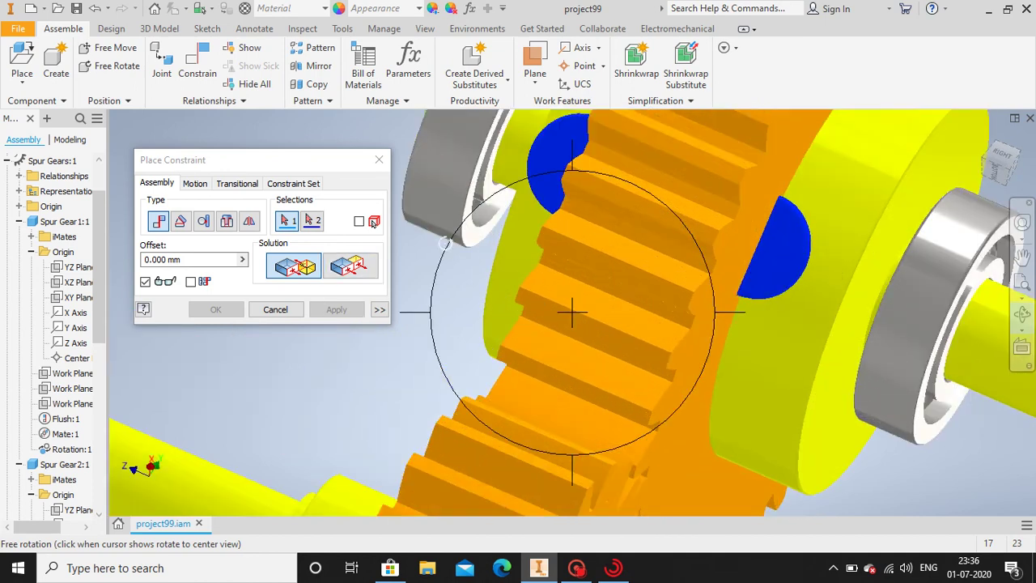
key("Escape")
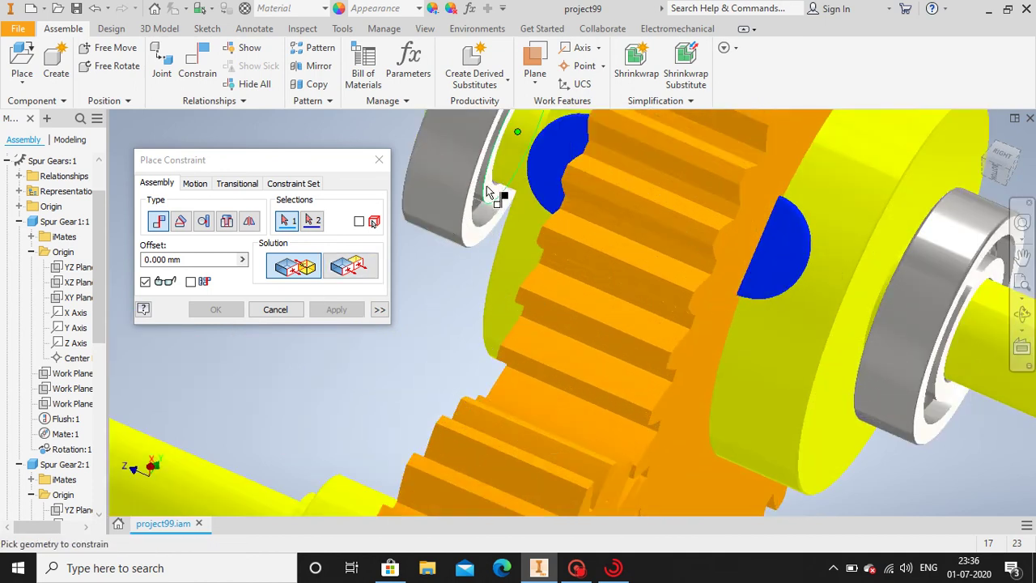
left_click(487, 186)
left_click(1022, 314)
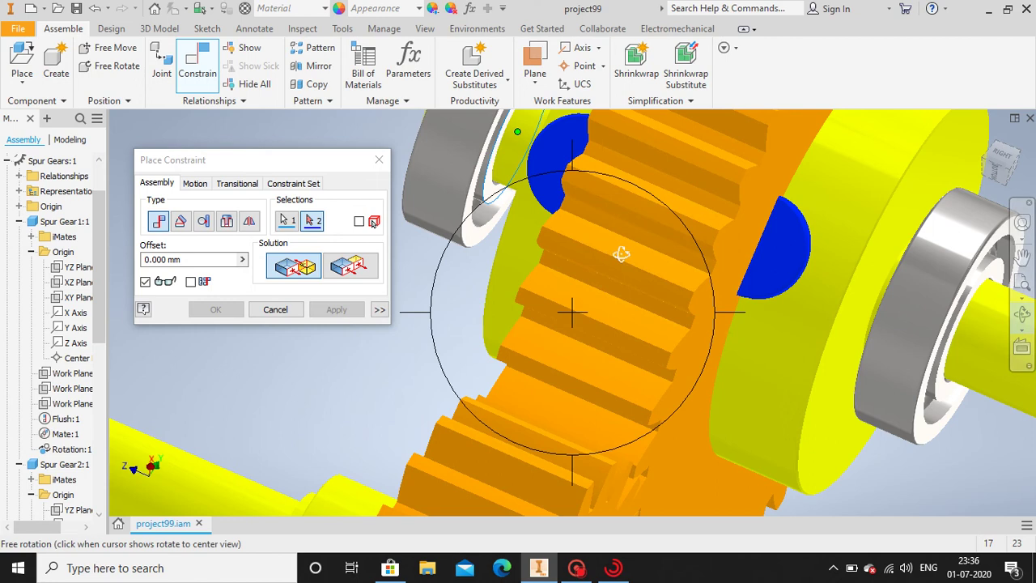
left_click_drag(621, 254, 652, 234)
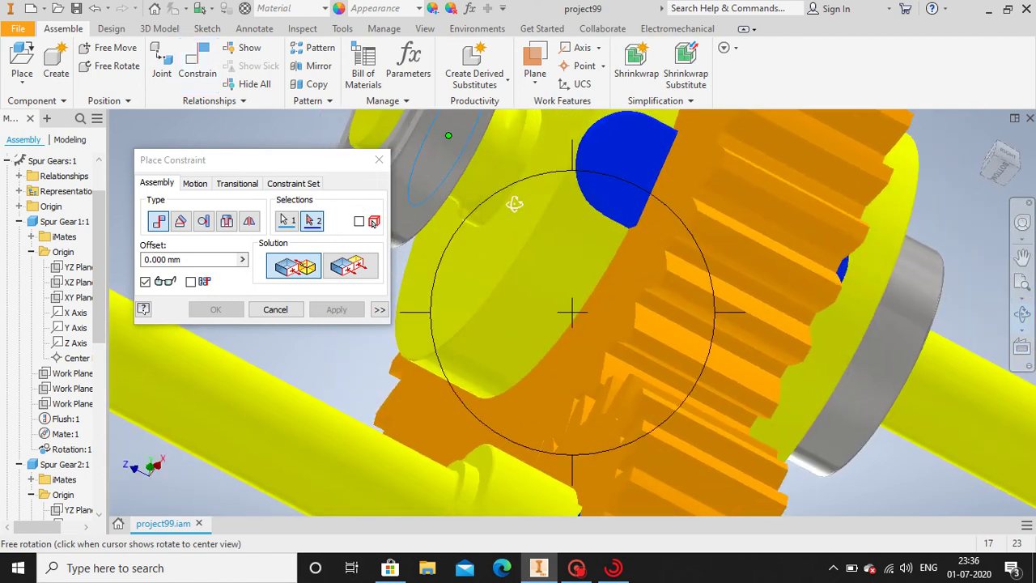
key("Escape")
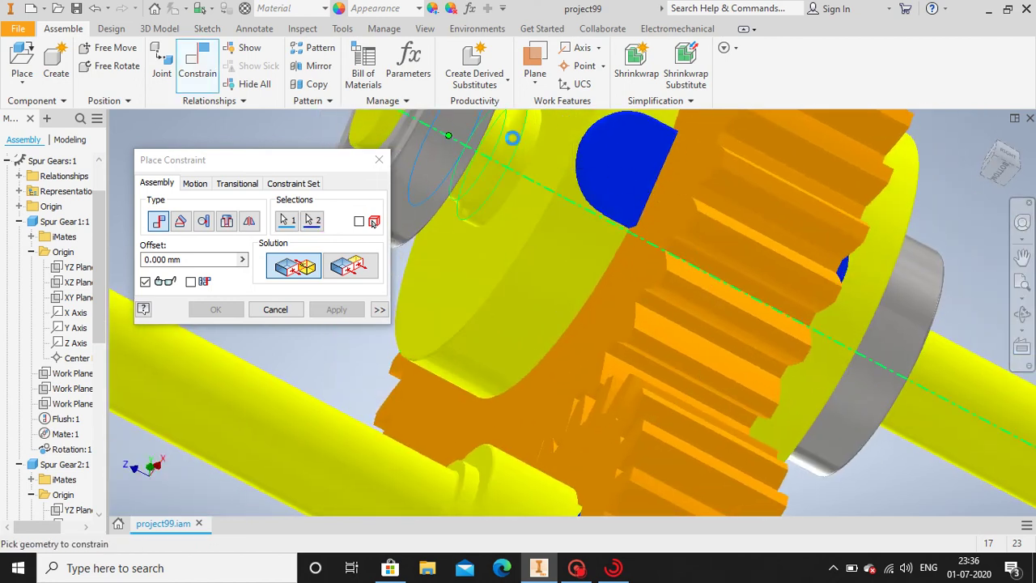
left_click(521, 174)
left_click(1023, 315)
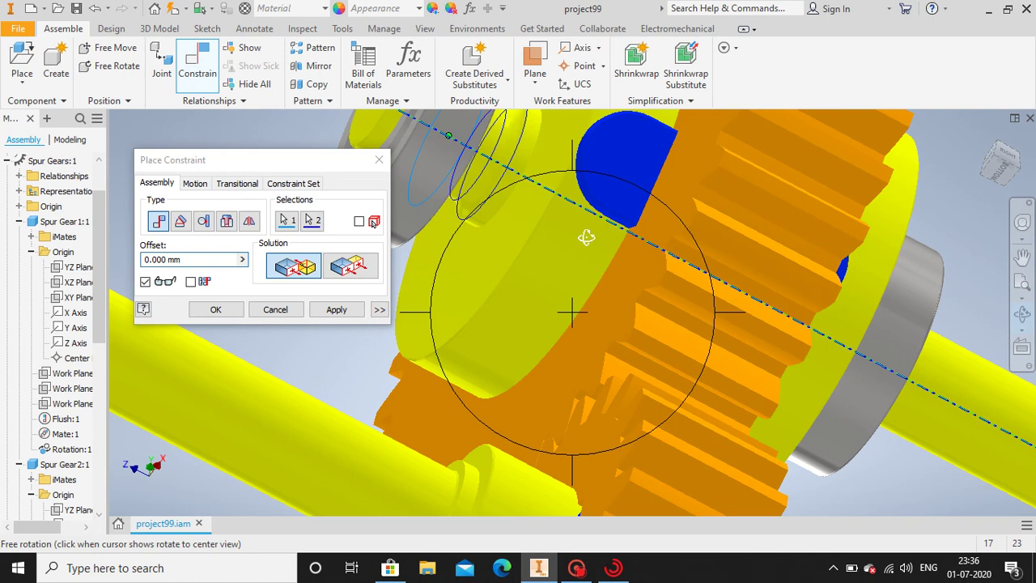
left_click_drag(561, 230, 532, 224)
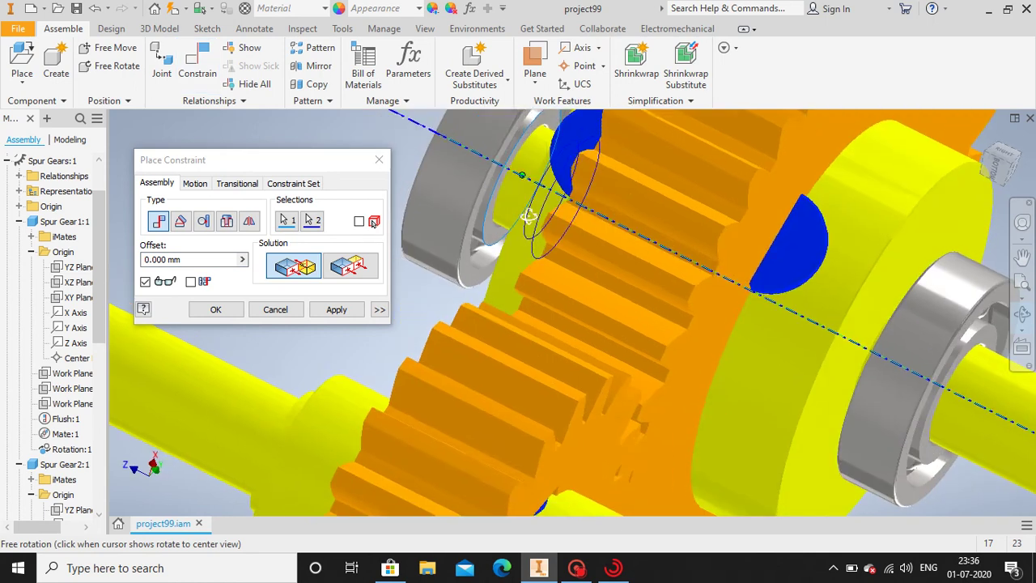
left_click(216, 310)
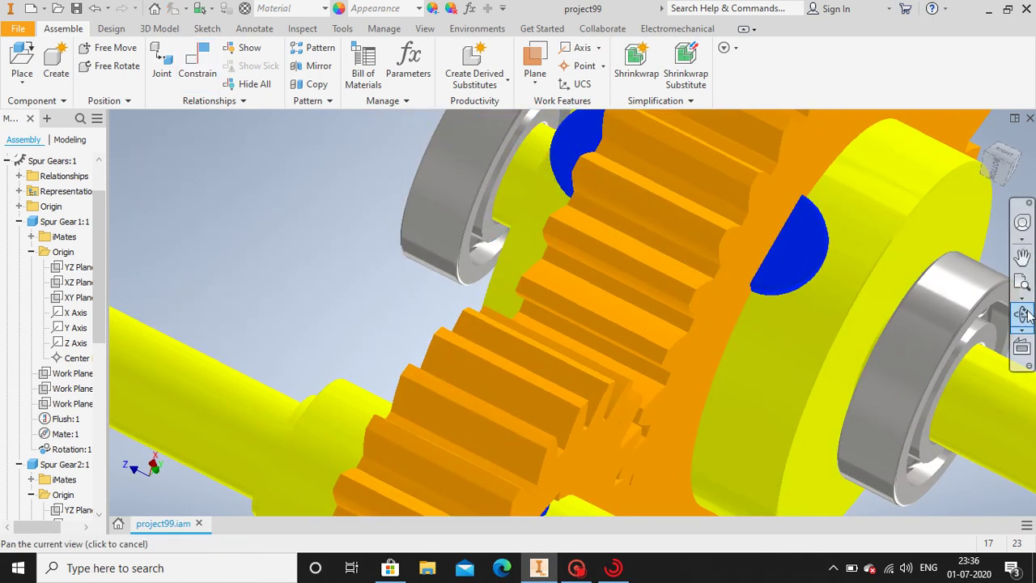
- Mate the bearing's gear-side inner ring face to the shoulder's circular edge on the larger gear's shaft with a 0 mm offset
left_click(1022, 315)
left_click_drag(556, 238, 504, 213)
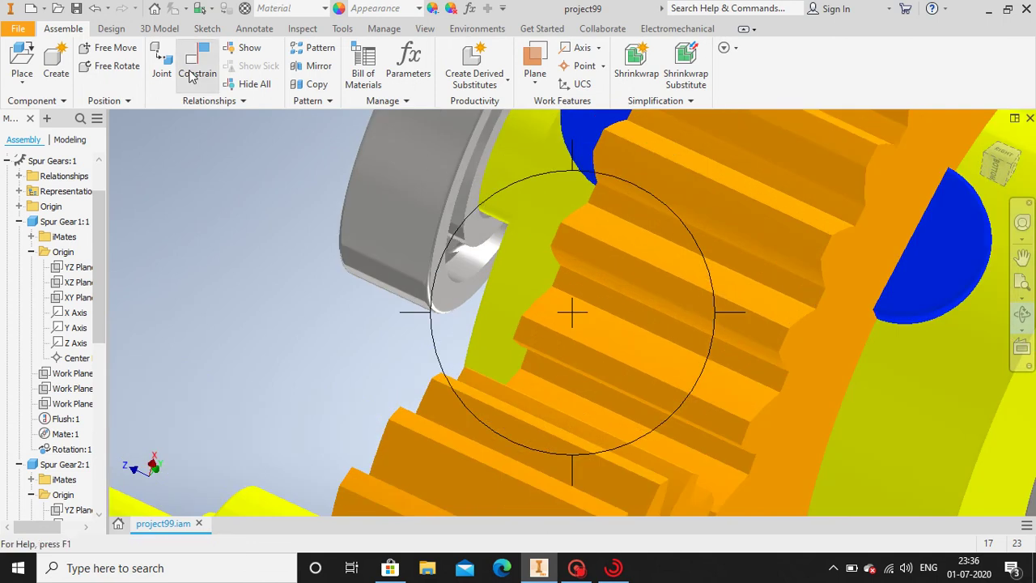
left_click(194, 73)
left_click(483, 189)
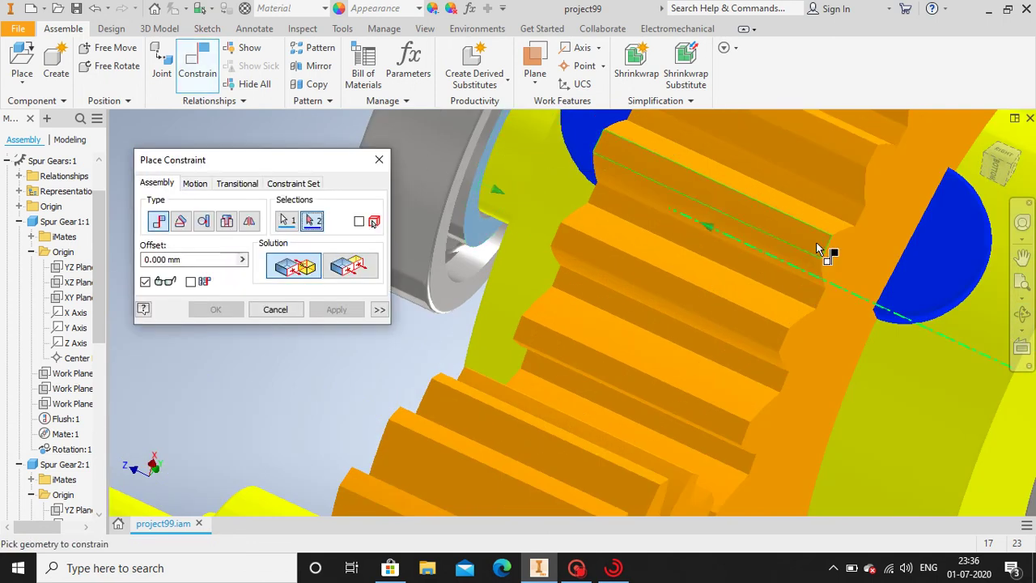
left_click(1023, 315)
left_click_drag(652, 248, 666, 238)
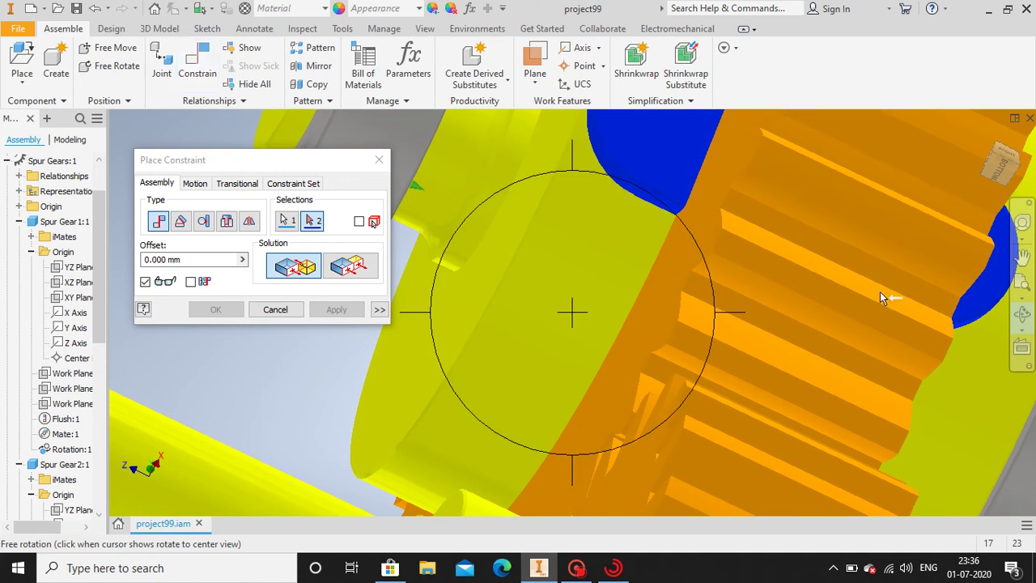
key("Escape")
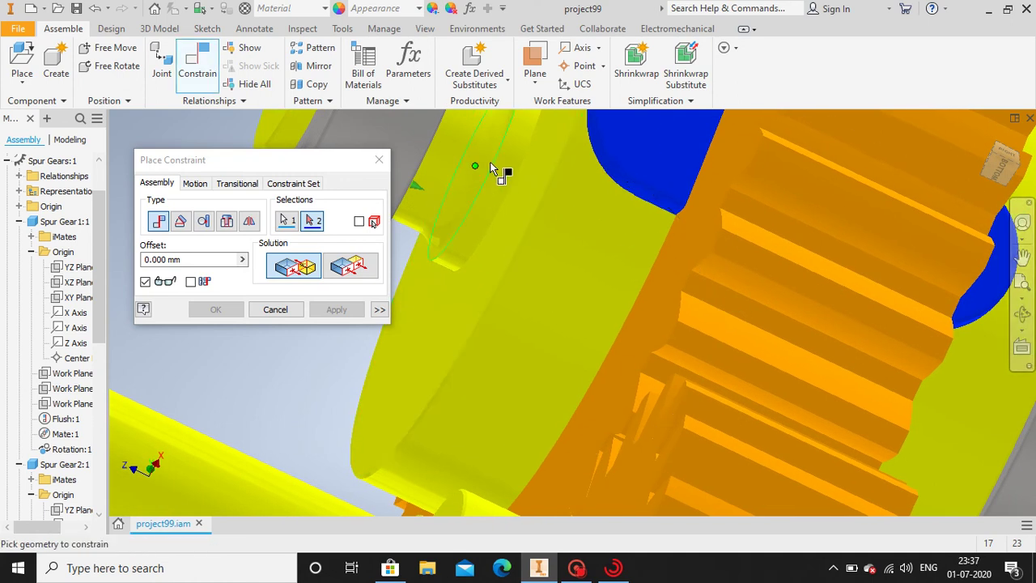
left_click(492, 167)
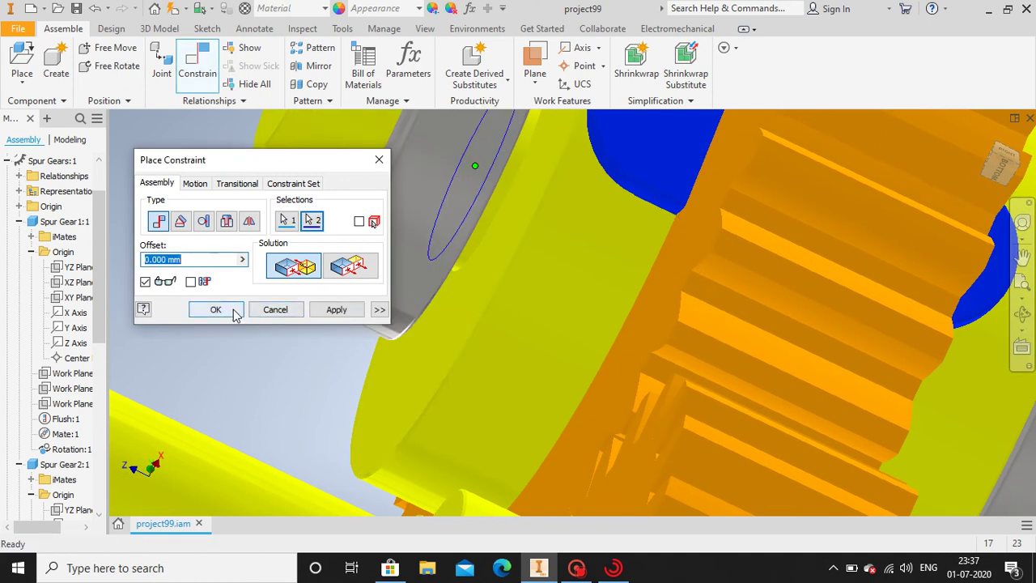
left_click(233, 311)
- Mate the axis of the loose bearing near the smaller gear's long shaft end to that shaft's axis with a 0 mm offset
scroll(660, 328, "up", 5)
scroll(493, 350, "down", 3)
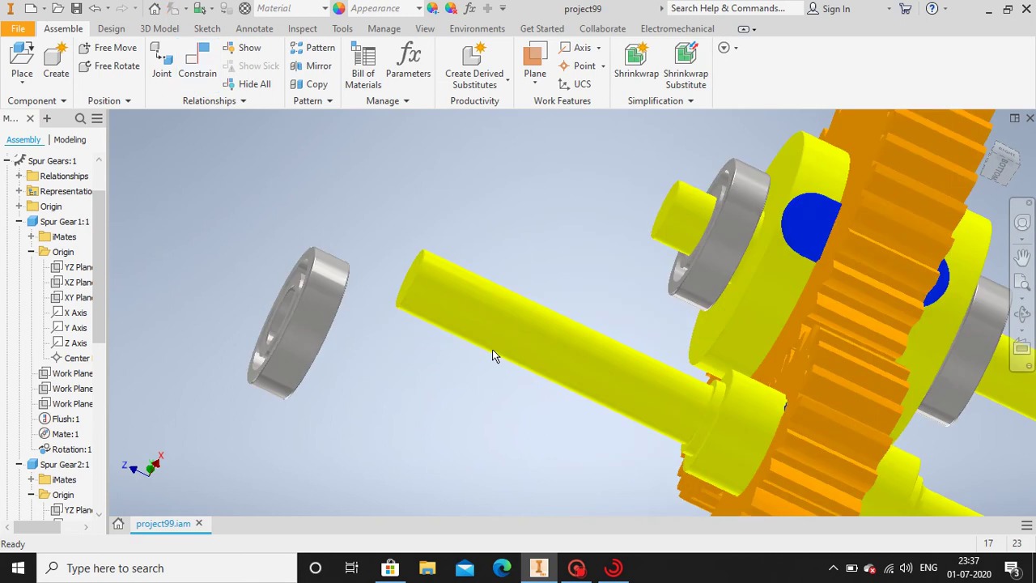
scroll(492, 349, "up", 2)
left_click(197, 65)
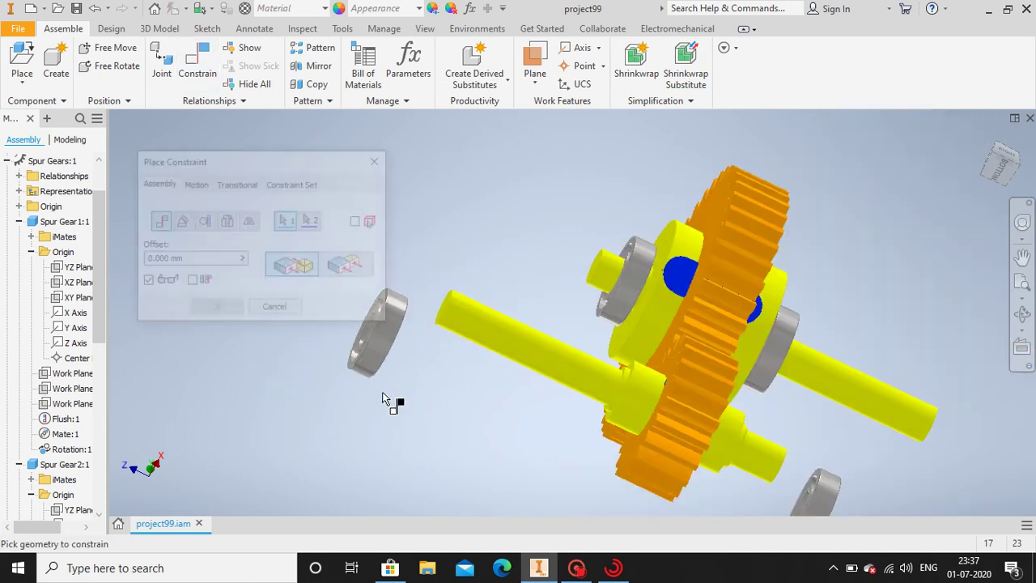
left_click(520, 344)
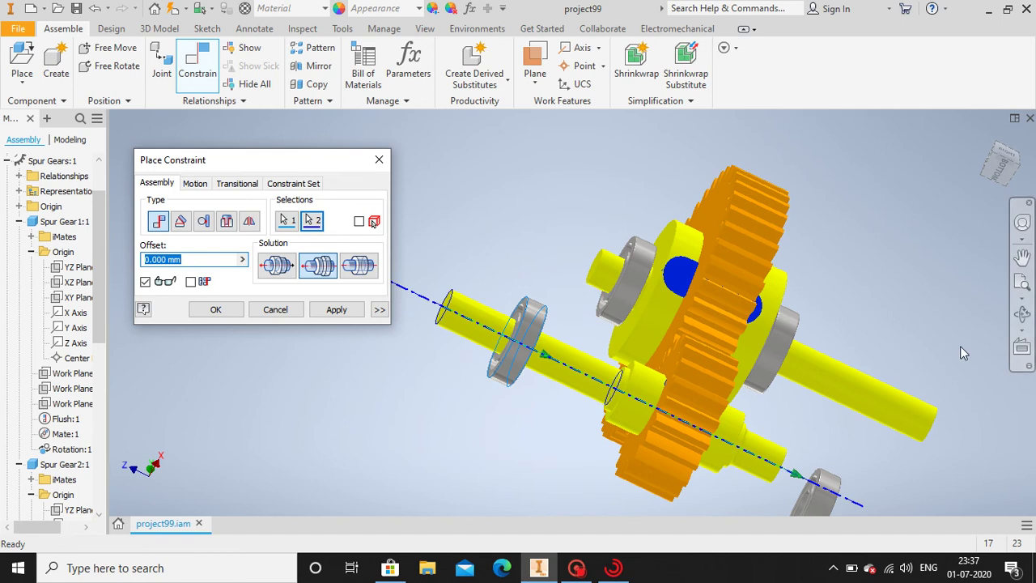
left_click(1023, 314)
left_click_drag(607, 301, 543, 291)
left_click(334, 311)
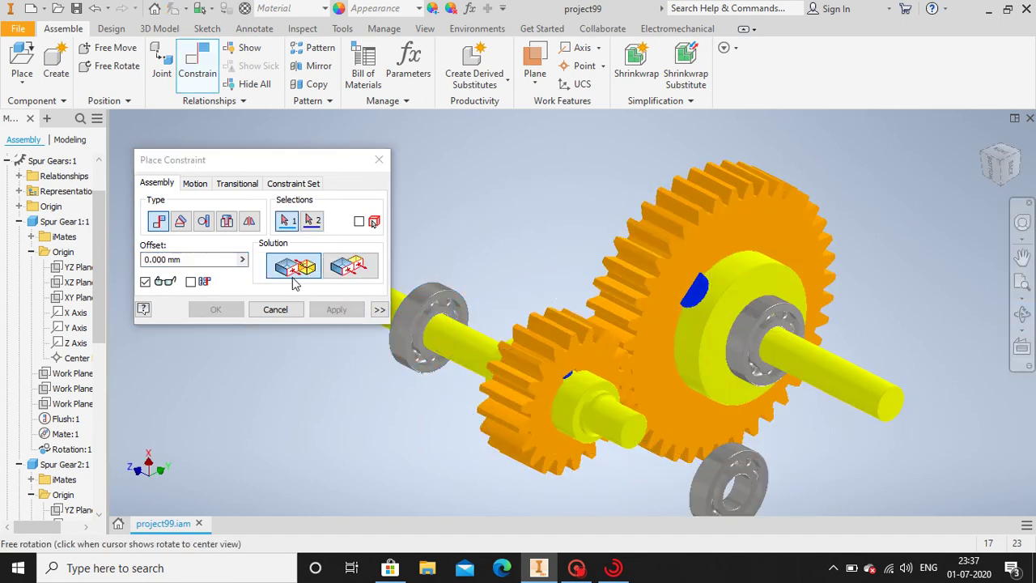
- Mate that bearing's gear-side inner circular edge to the shoulder edge on the smaller gear's long shaft side with a 0 mm offset
left_click(430, 327)
left_click(1023, 314)
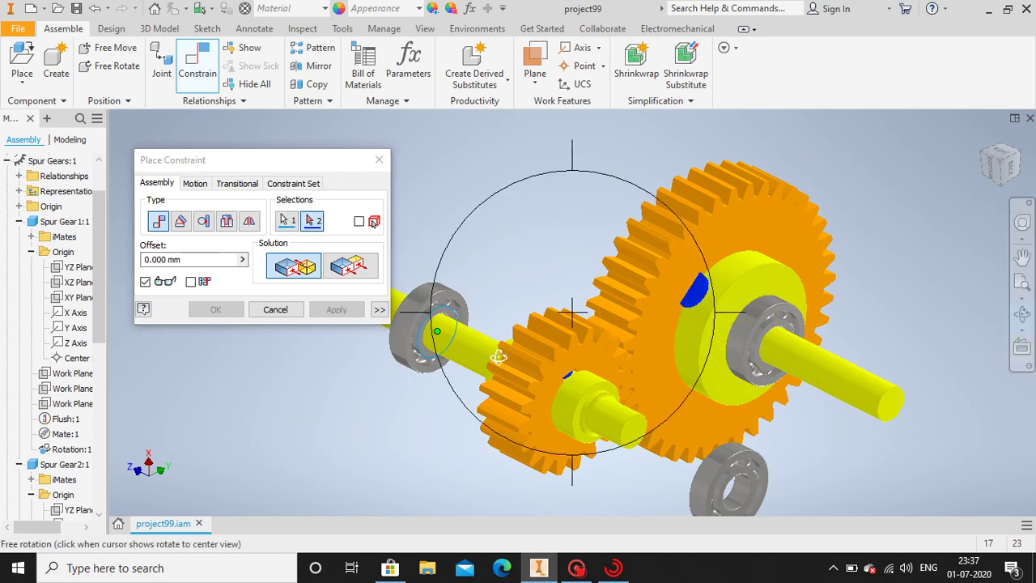
left_click_drag(525, 348, 669, 392)
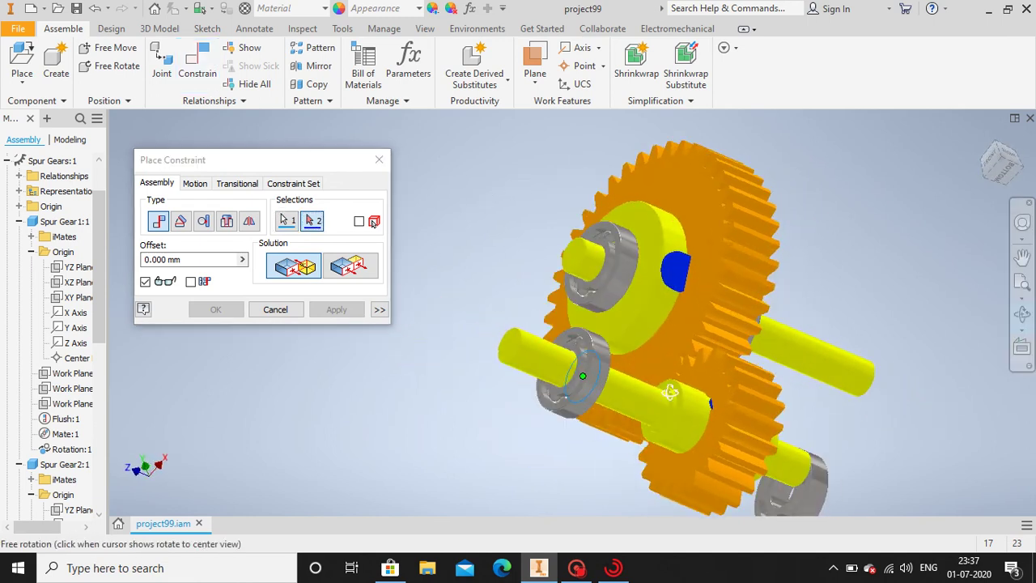
scroll(669, 392, "down", 3)
scroll(671, 405, "down", 3)
key("Escape")
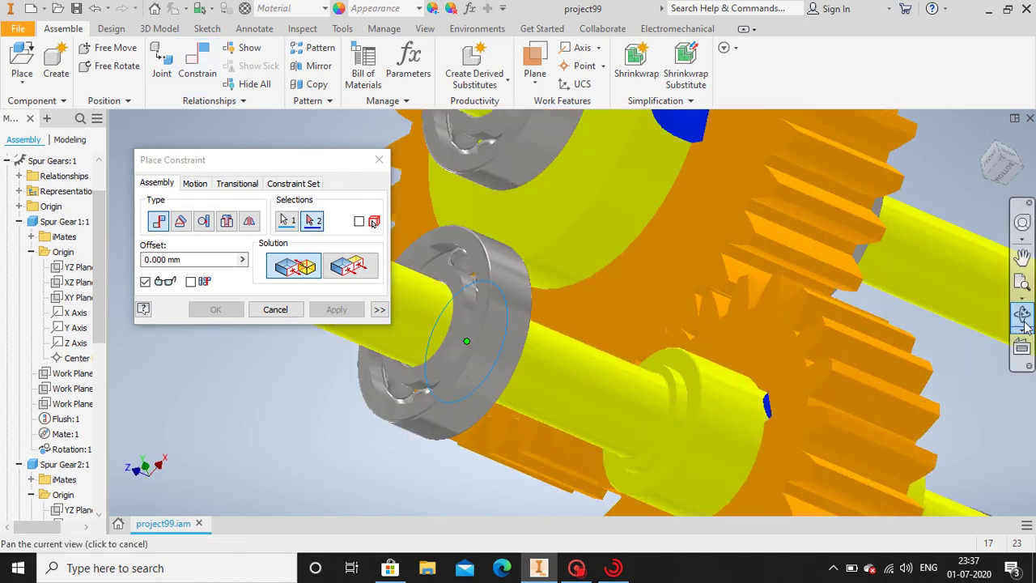
left_click(678, 414)
scroll(634, 407, "up", 3)
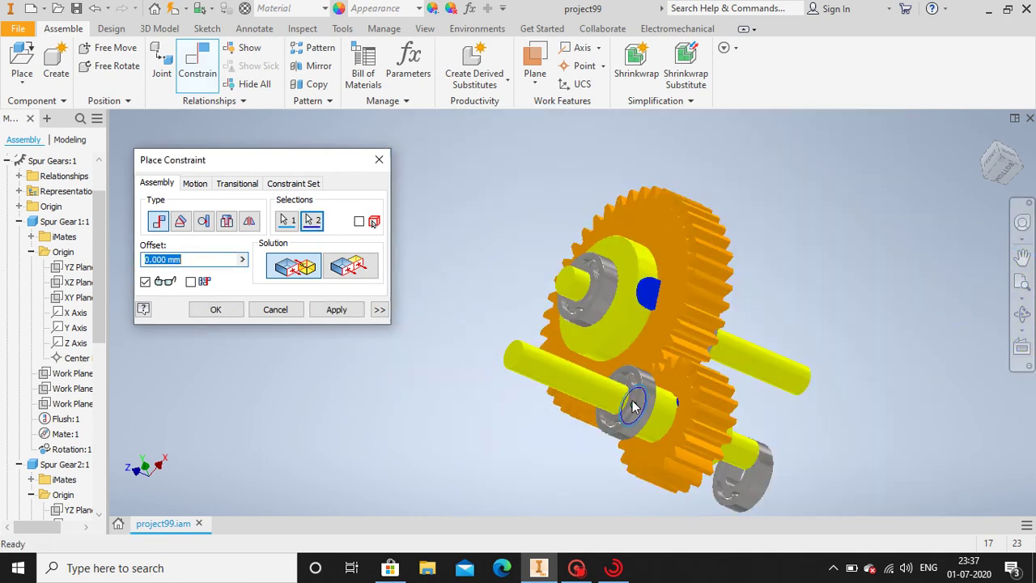
left_click(216, 310)
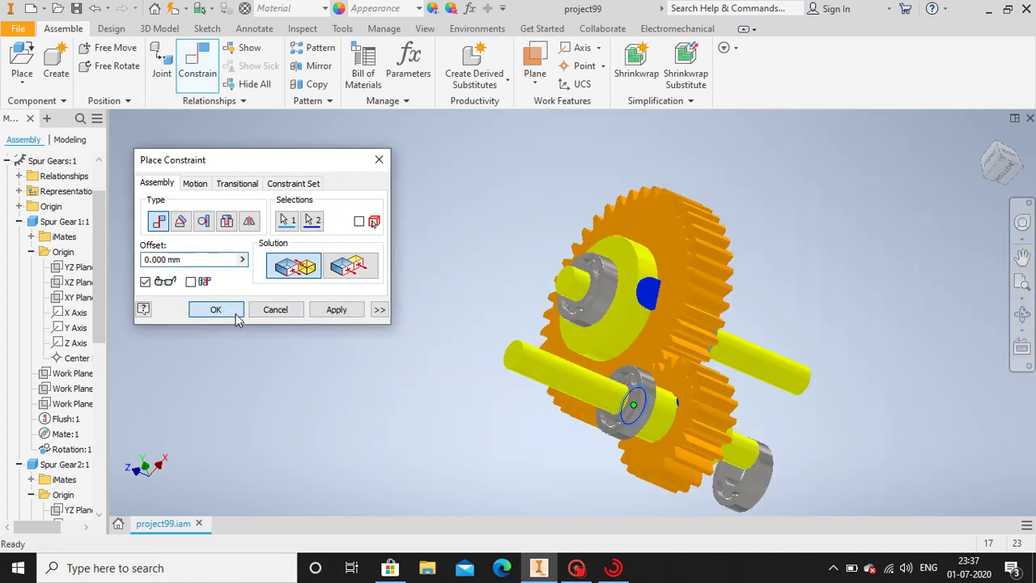
- Mate the axis of the remaining loose bearing to the smaller gear's short shaft end axis with a 0 mm offset
left_click(1023, 314)
left_click_drag(692, 350, 517, 265)
scroll(569, 362, "down", 2)
scroll(635, 312, "up", 4)
scroll(582, 369, "down", 6)
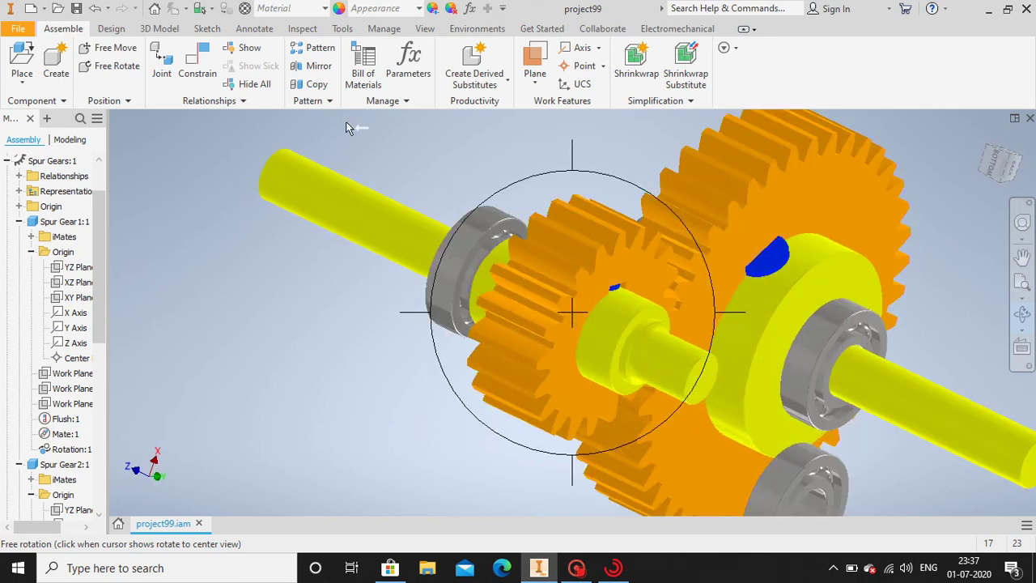
left_click(197, 69)
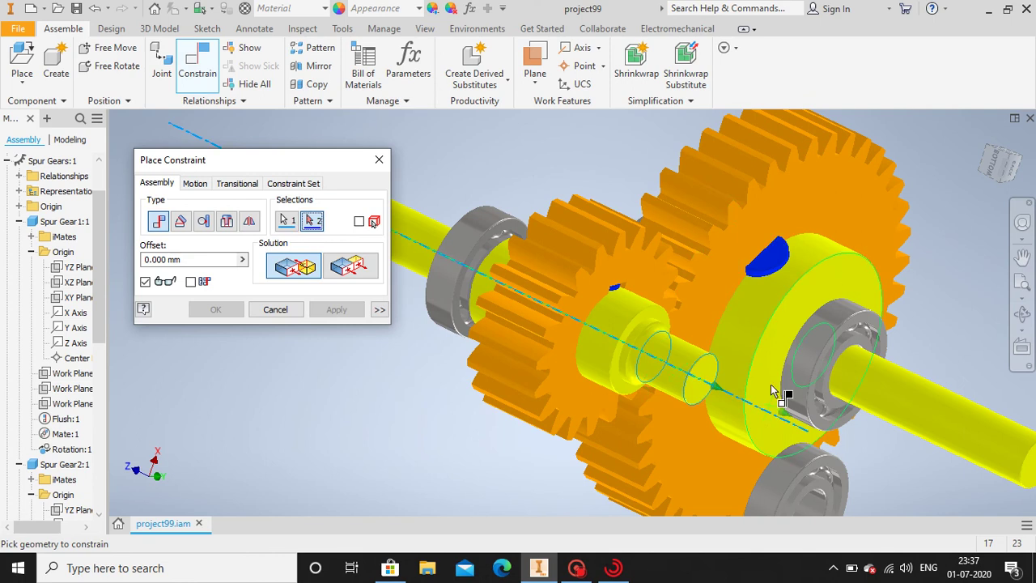
middle_click_drag(764, 370, 729, 180)
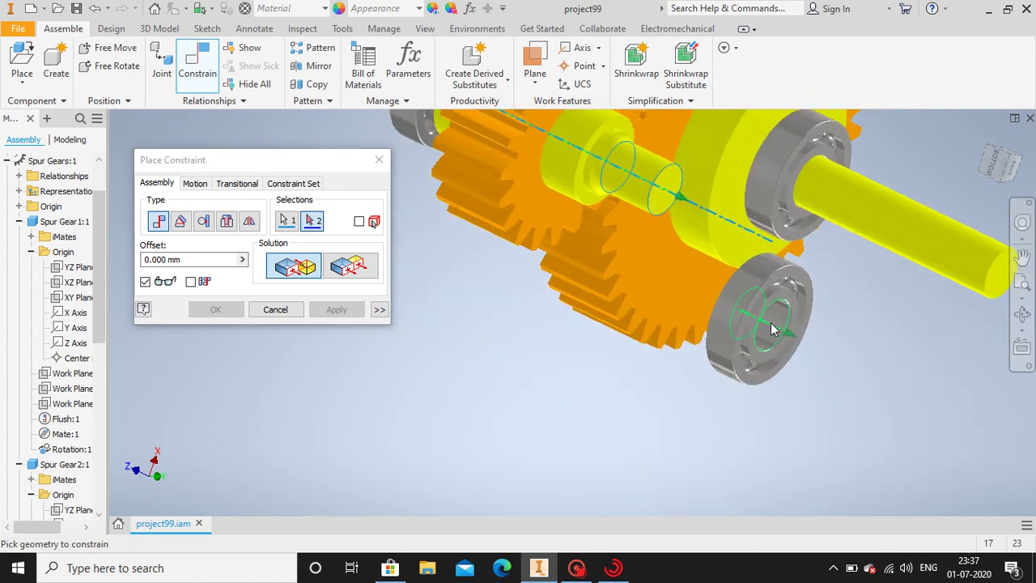
left_click(773, 329)
left_click(1022, 316)
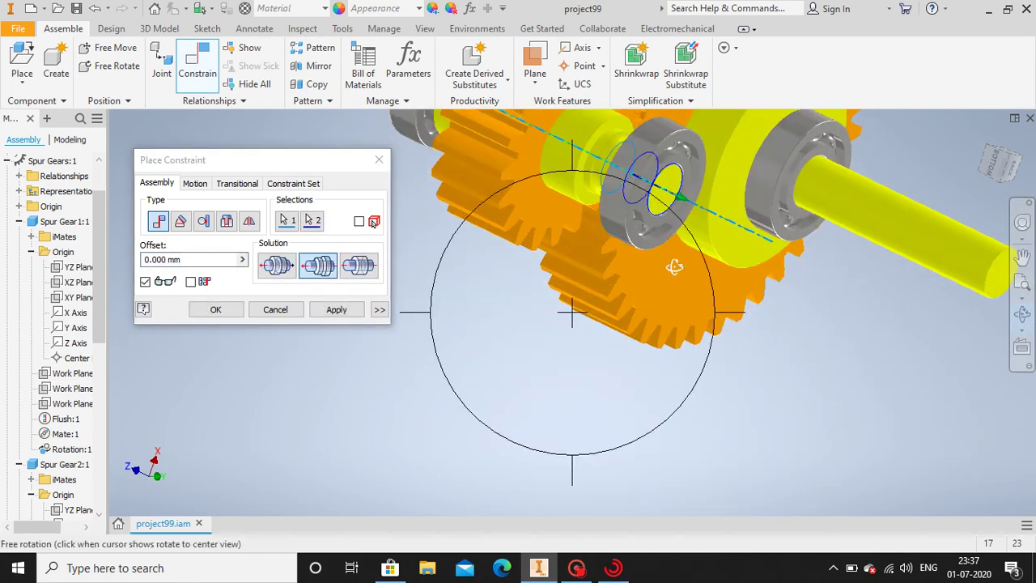
left_click_drag(675, 267, 571, 311)
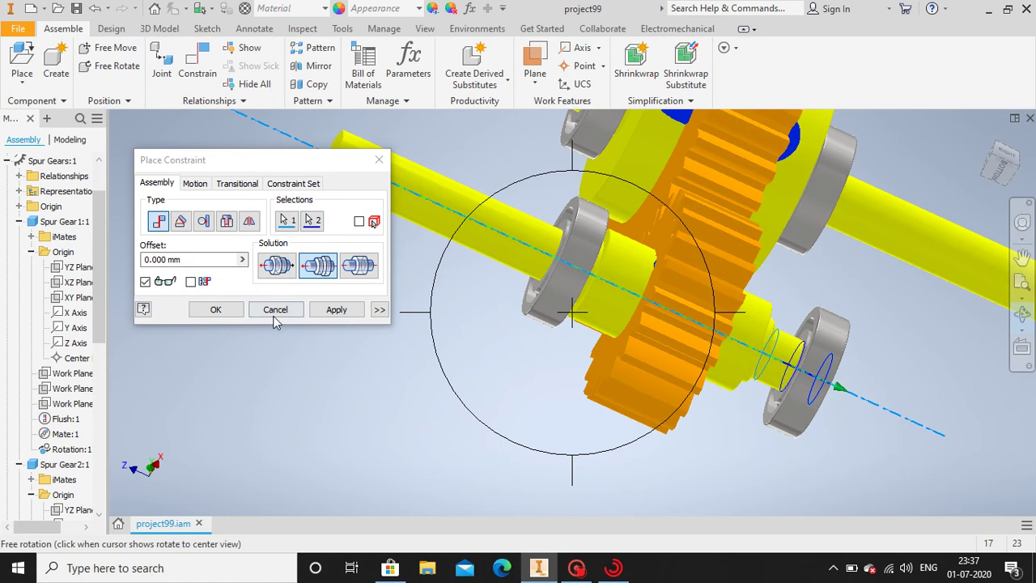
left_click(337, 309)
- Try to mate that bearing's gear-side inner ring face to the cylindrical shoulder on the smaller gear's short shaft side with a 0 mm offset
scroll(729, 362, "down", 5)
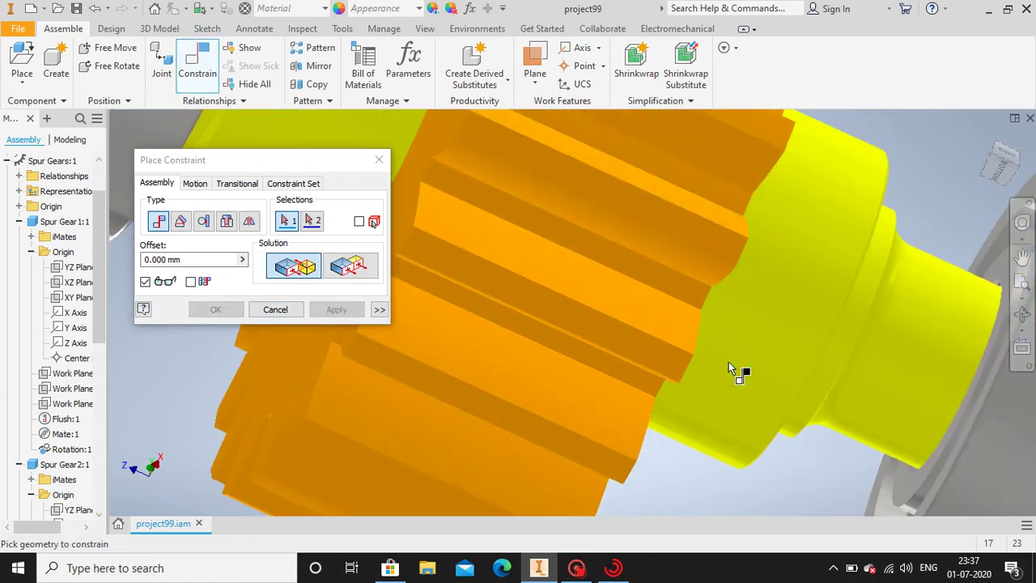
middle_click_drag(770, 317, 544, 220)
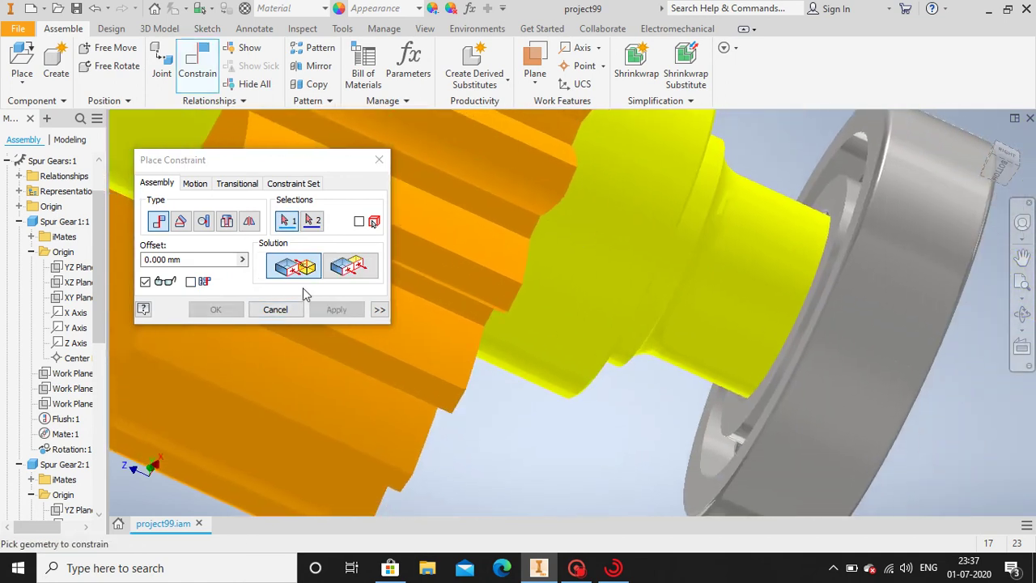
left_click(836, 240)
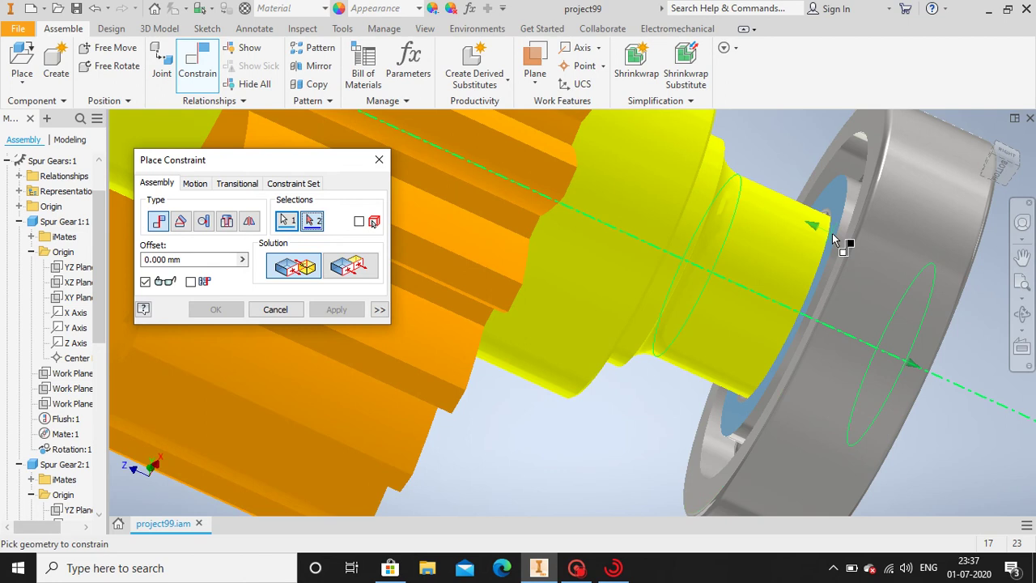
left_click(1022, 314)
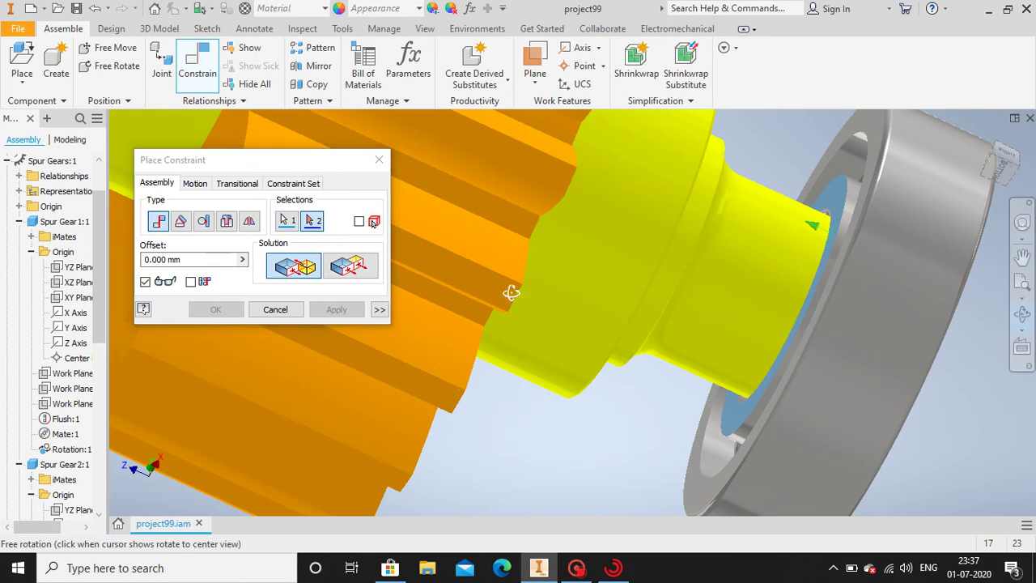
mouse_move(511, 292)
left_mouse_down()
mouse_move(460, 273)
mouse_move(514, 303)
left_mouse_up()
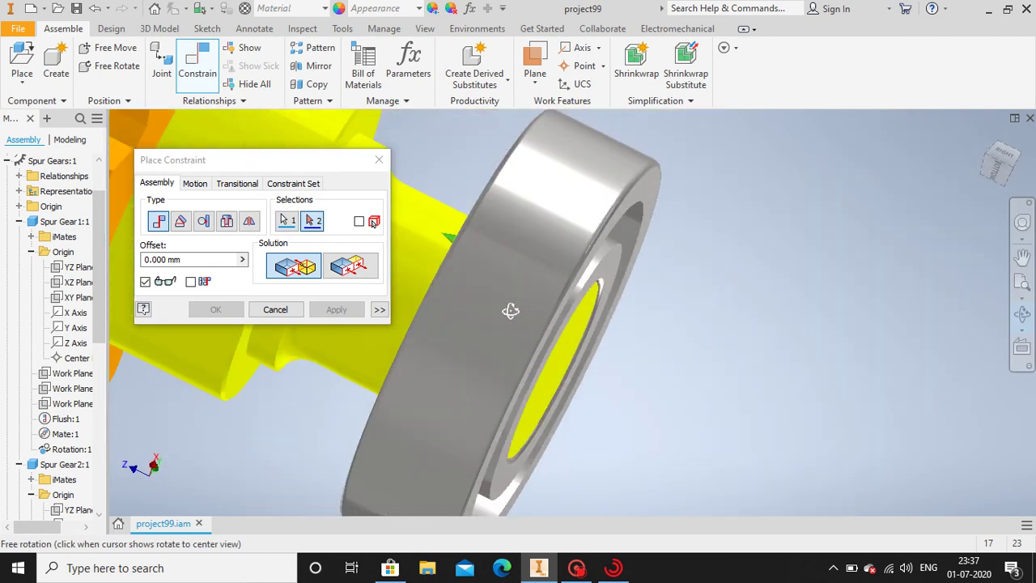
left_click_drag(266, 165, 563, 321)
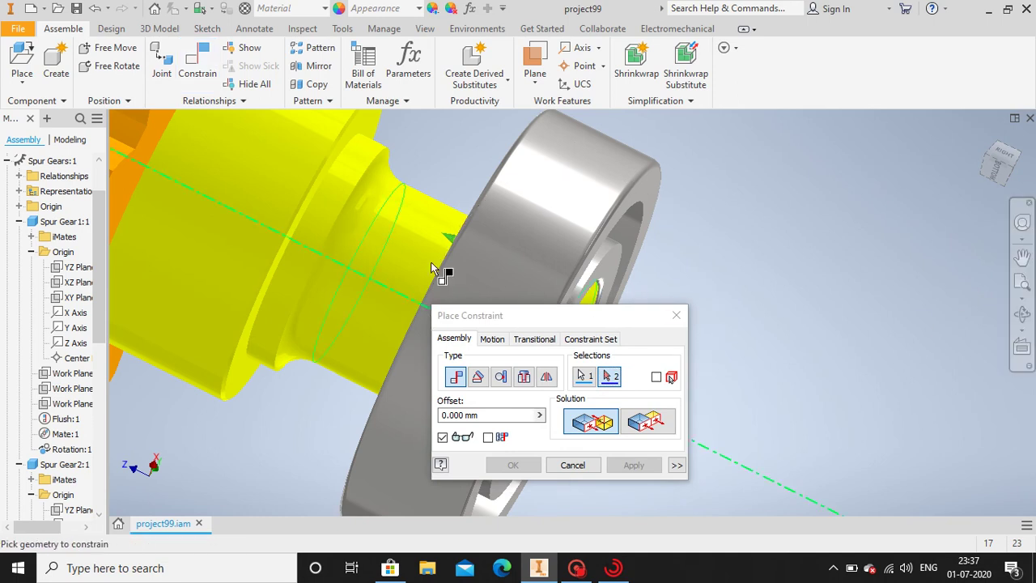
left_click(343, 232)
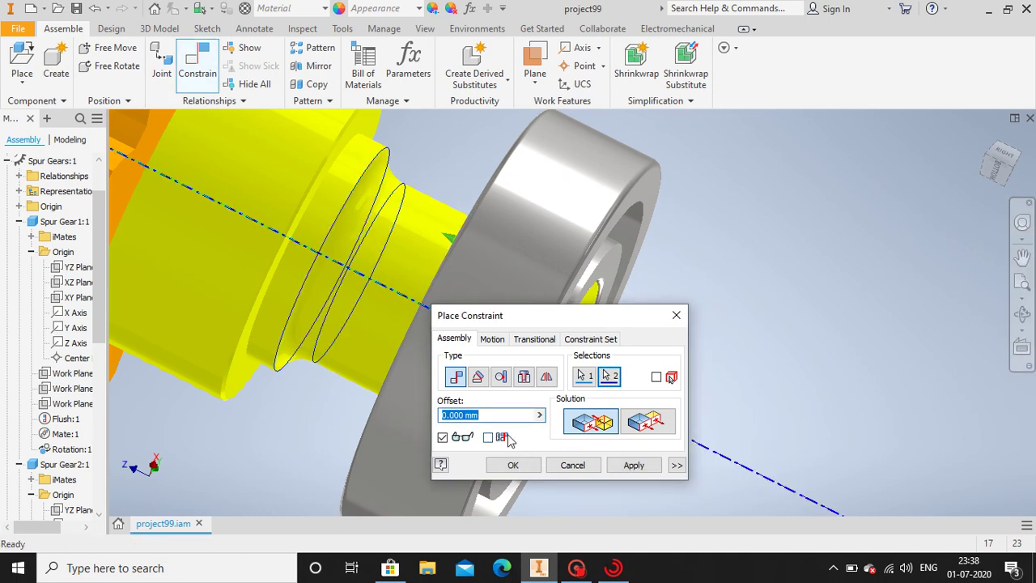
left_click(522, 468)
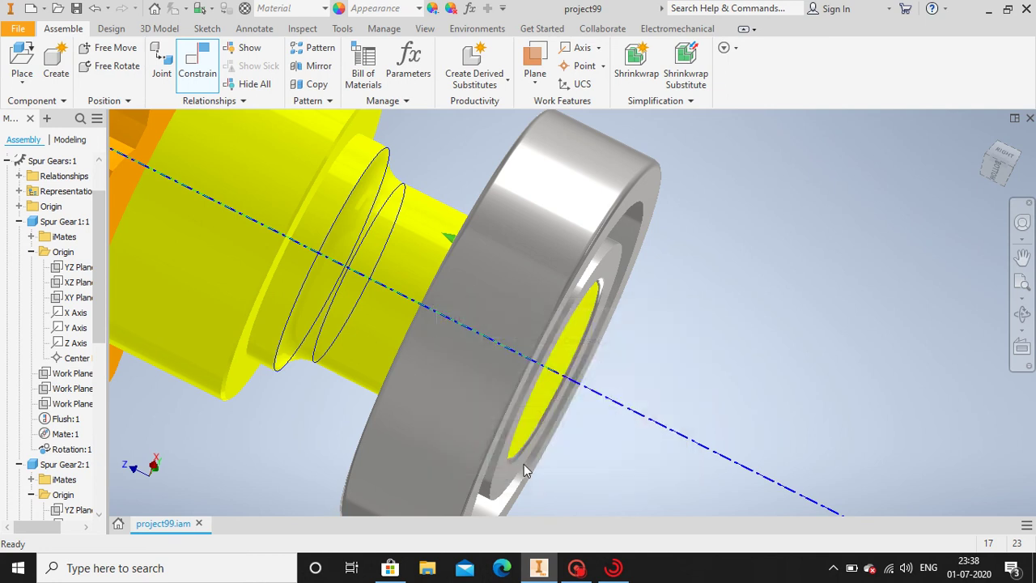
left_click(704, 106)
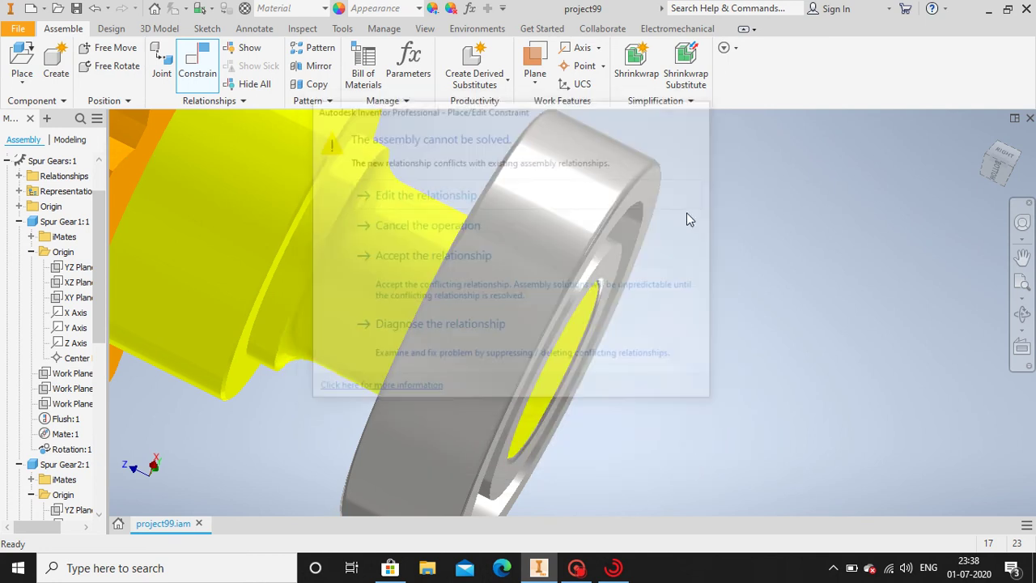
- Retry the 0 mm mate between the short-side bearing's inner ring face and the cylindrical shoulder of the smaller gear's shaft
left_click(1023, 314)
left_click_drag(615, 271, 662, 274)
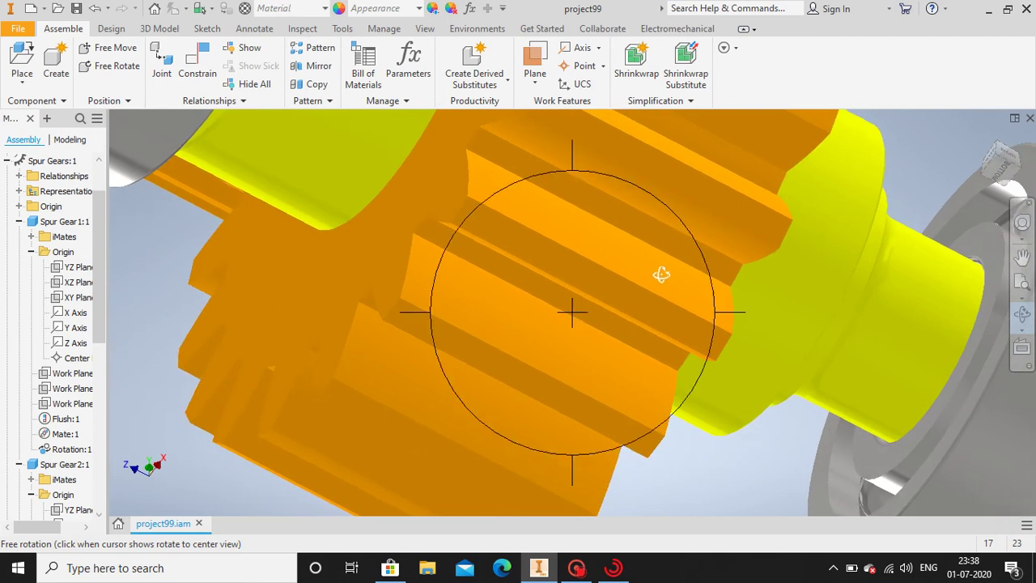
left_click(209, 70)
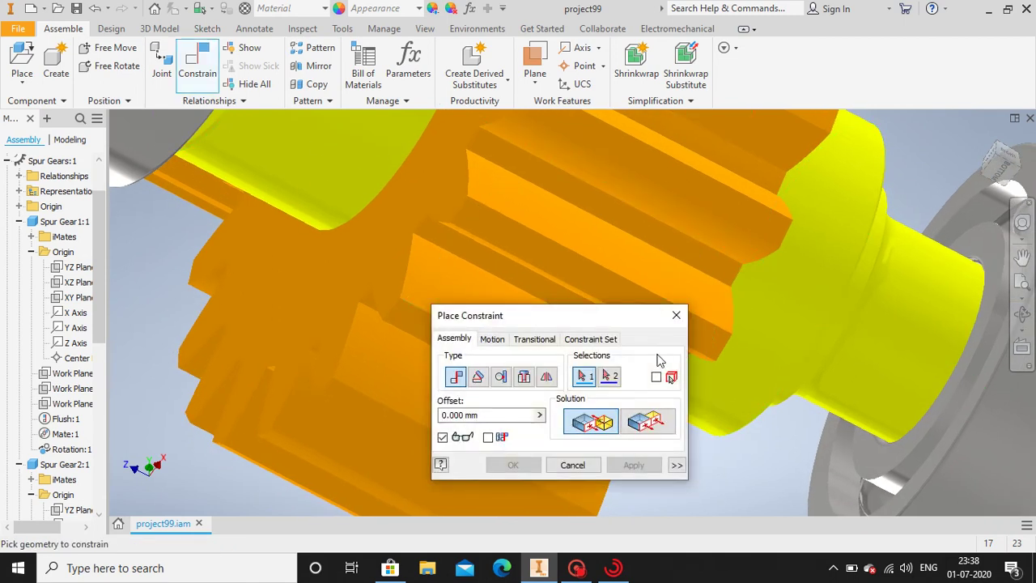
left_click_drag(629, 326, 518, 284)
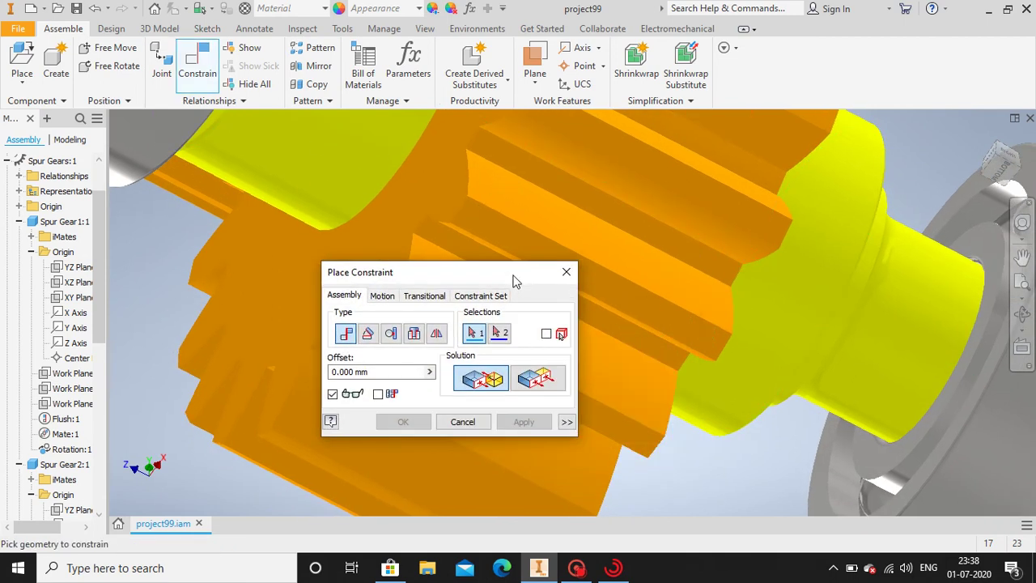
left_click(996, 299)
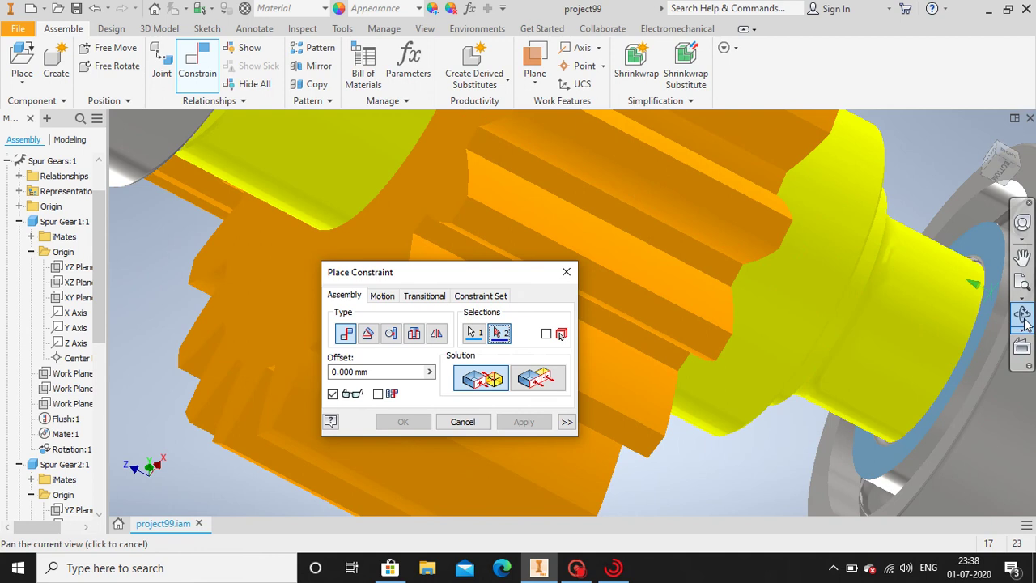
left_click(1023, 315)
left_click_drag(702, 267, 563, 247)
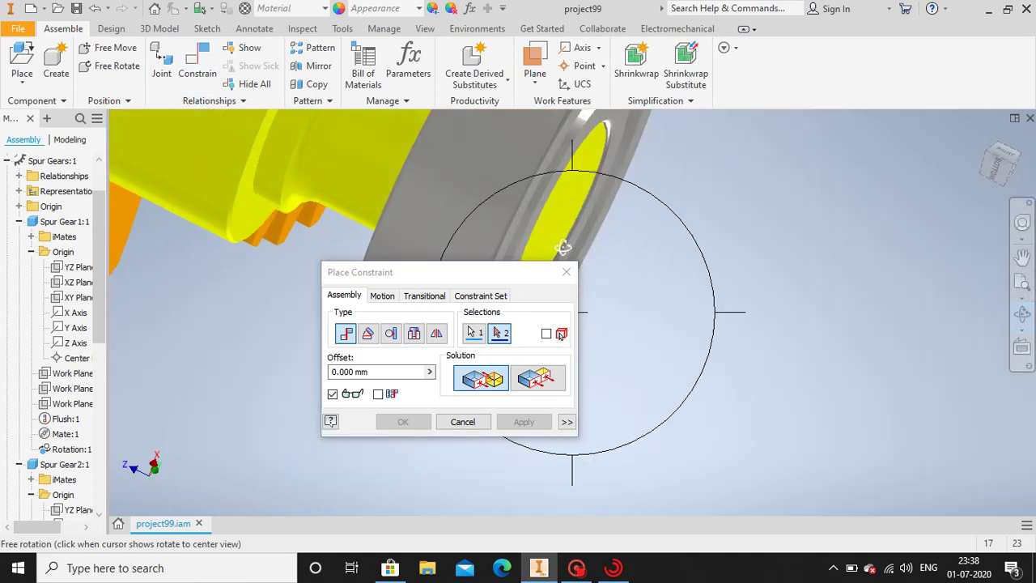
left_click(1020, 307)
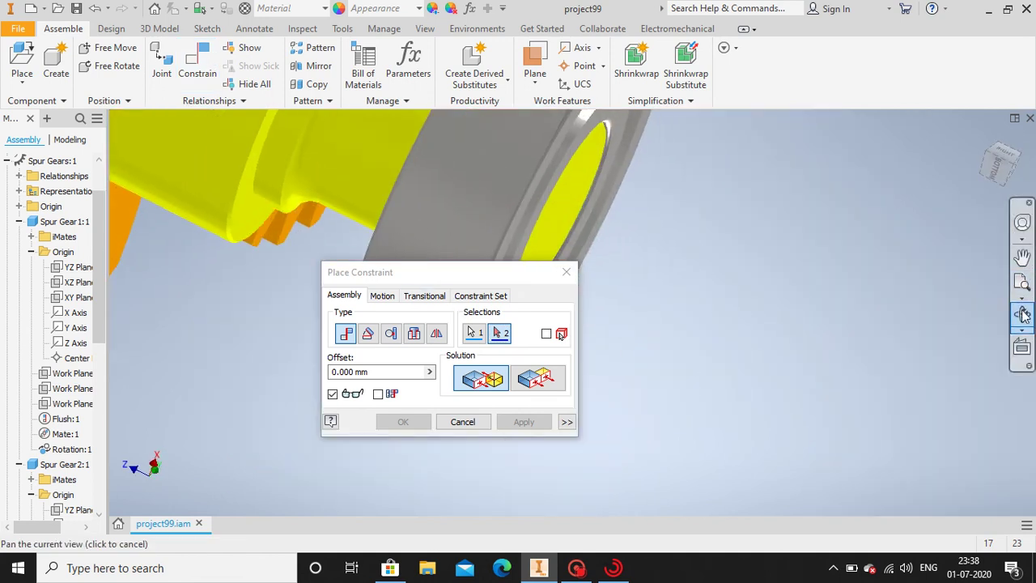
left_click(1023, 314)
left_click(301, 149)
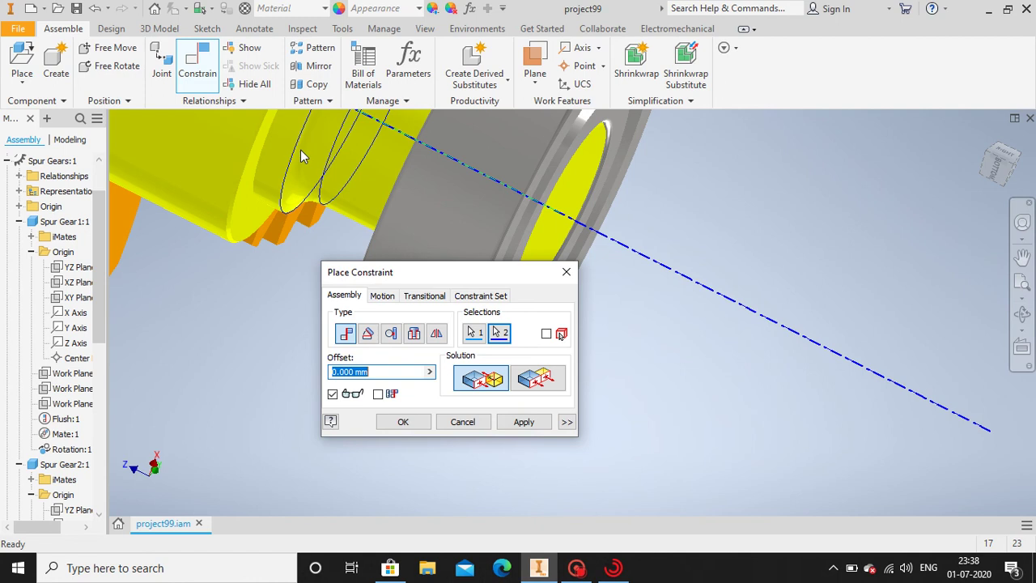
left_click(403, 421)
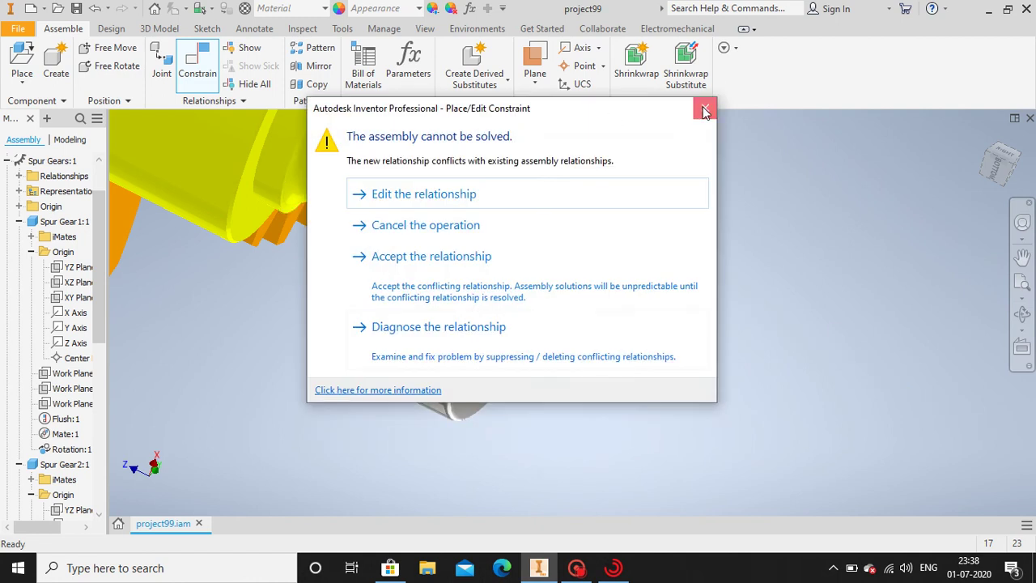
left_click(704, 110)
- Mate the short-side bearing's gear-side inner circular edge to the circular shoulder edge on the smaller gear's shaft with a 0 mm offset
left_click(1025, 315)
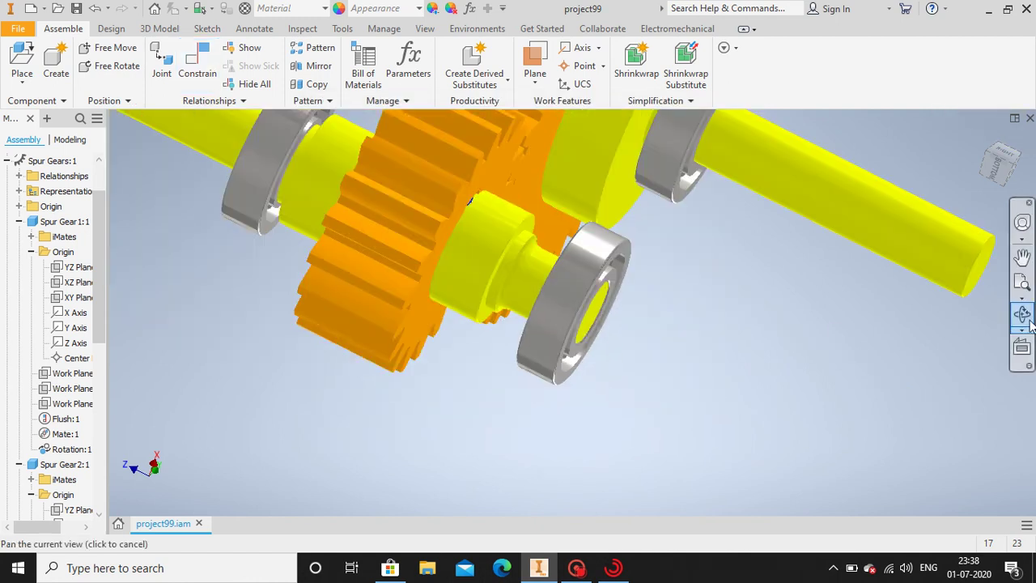
left_click(1023, 315)
left_click_drag(494, 279, 790, 385)
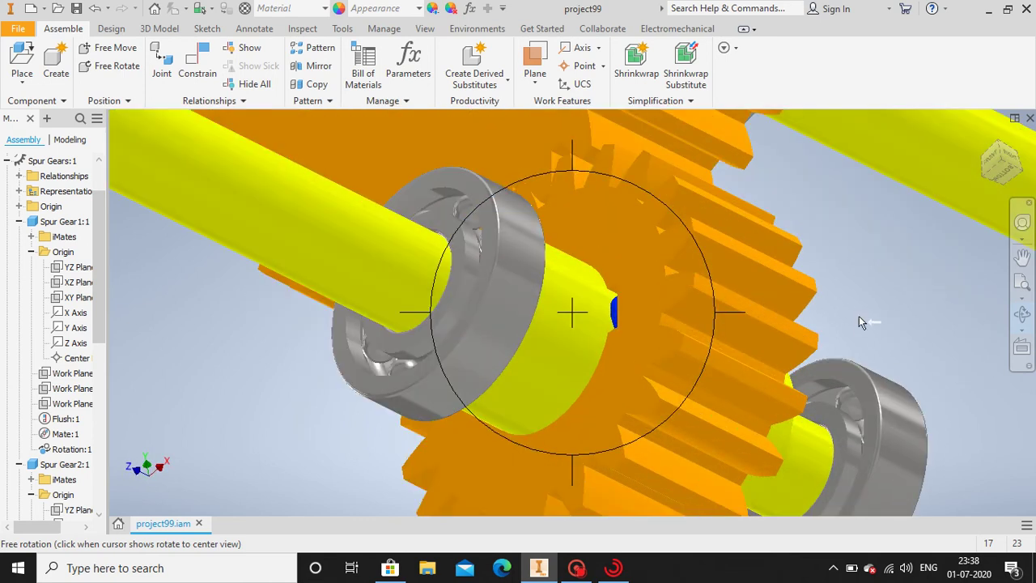
left_click(198, 61)
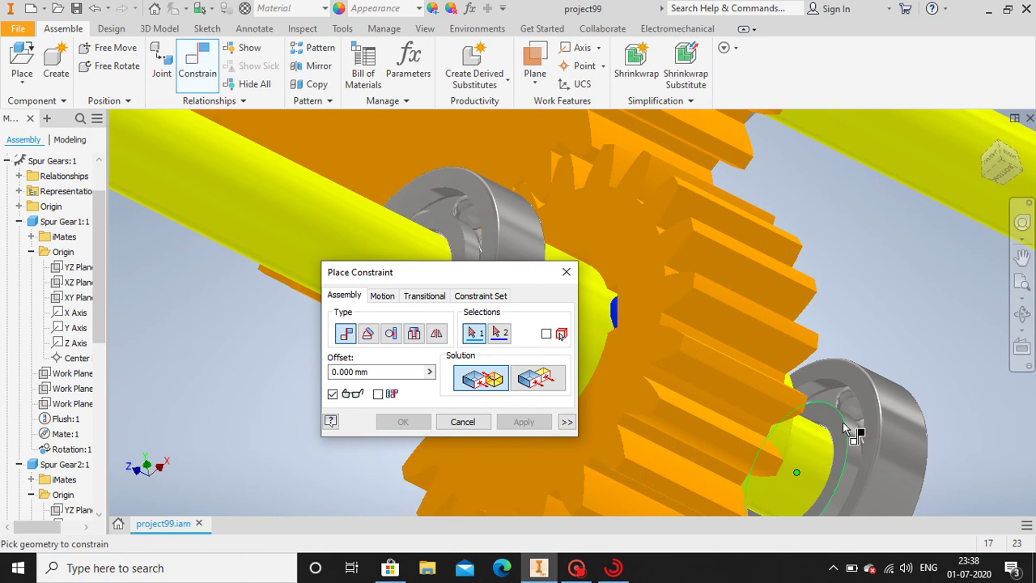
left_click(846, 424)
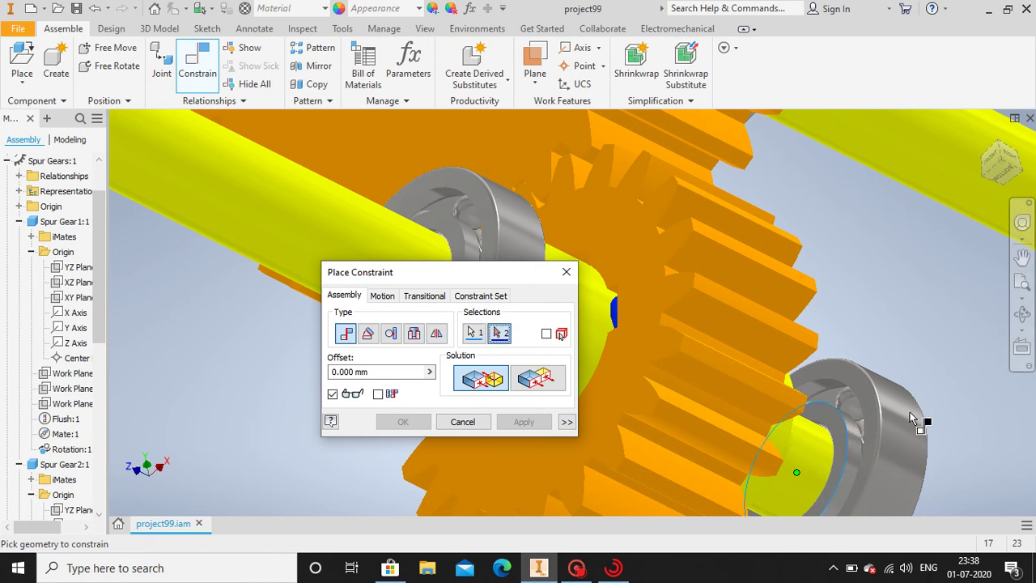
left_click(1022, 312)
left_click_drag(537, 249, 437, 206)
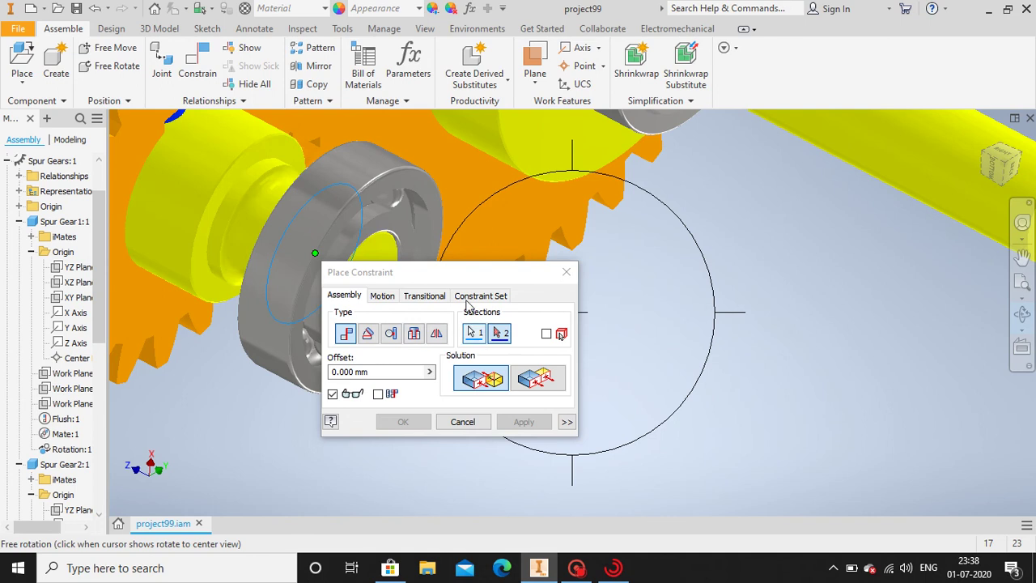
left_click(1022, 314)
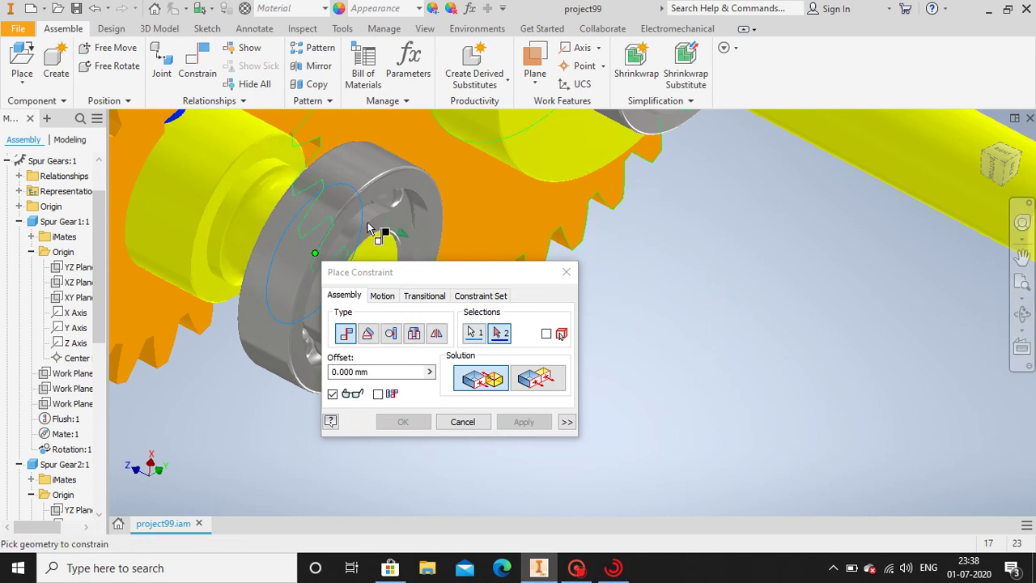
left_click(239, 209)
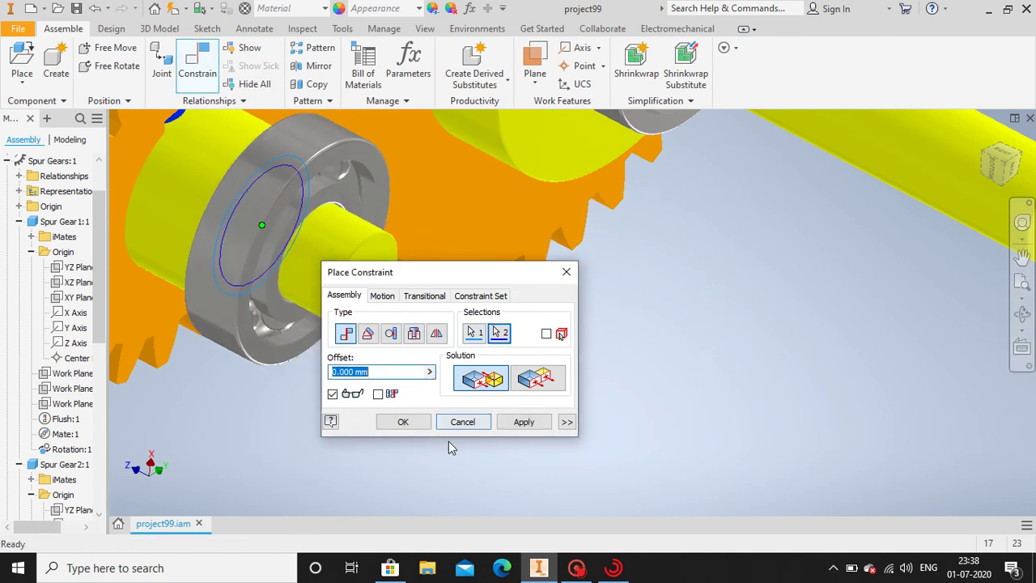
left_click(402, 422)
- Colour all four ball bearings green with RGB values 46, 255, 0
scroll(518, 331, "up", 5)
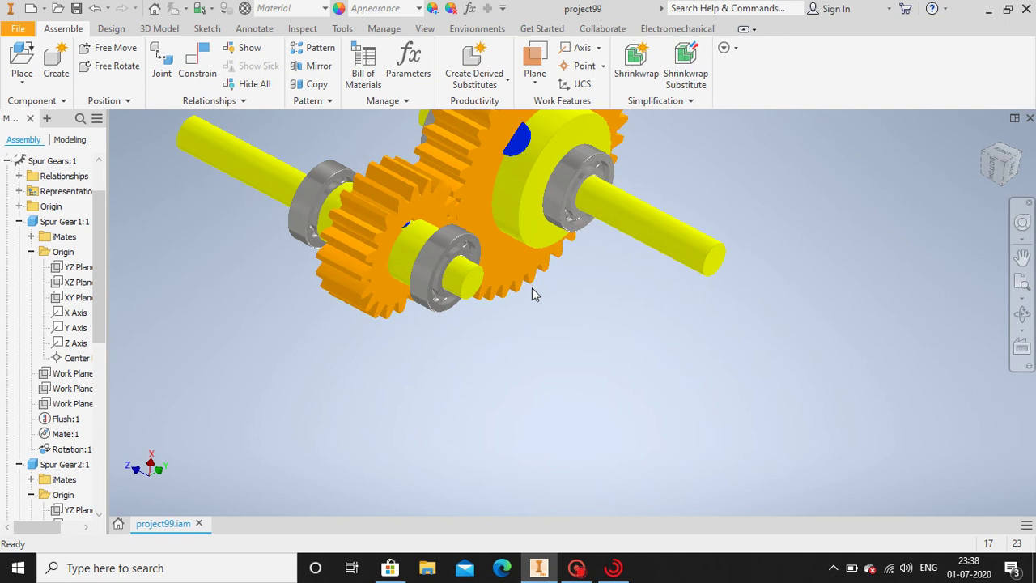
middle_click_drag(532, 294, 713, 436)
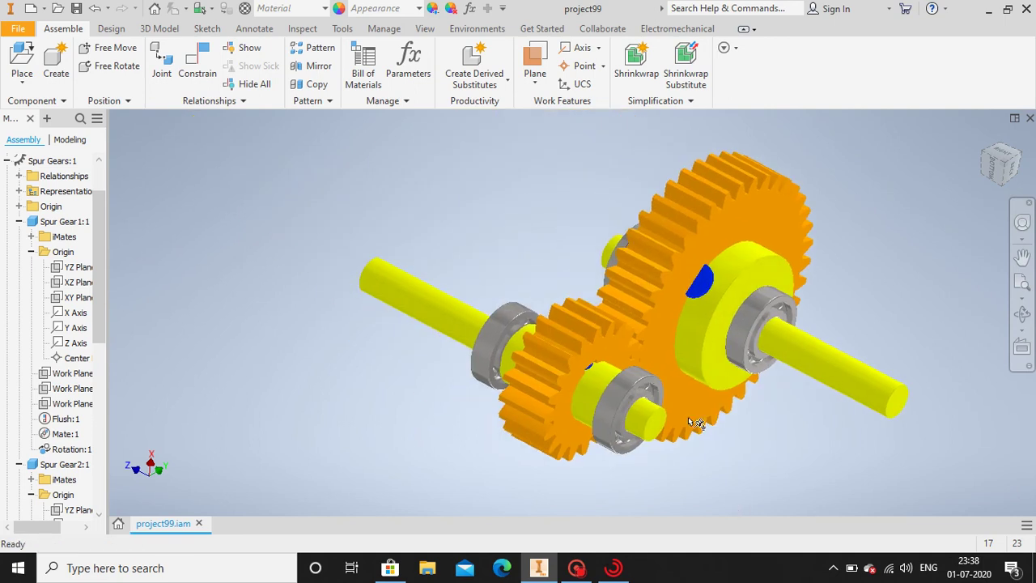
left_click(1026, 323)
left_click_drag(518, 278, 587, 344)
left_click(1027, 263)
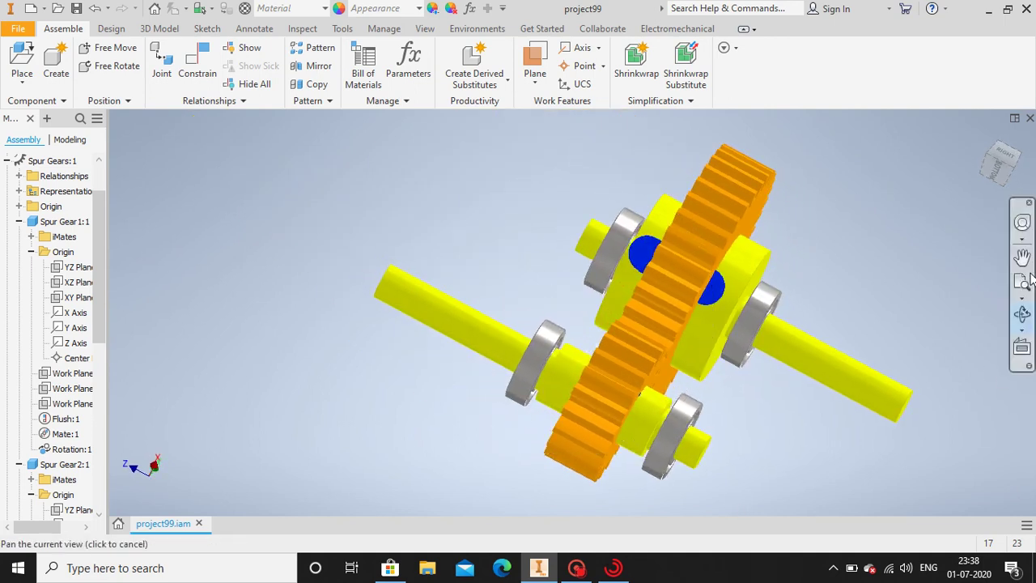
left_click(694, 419)
left_click(757, 328, "ctrl")
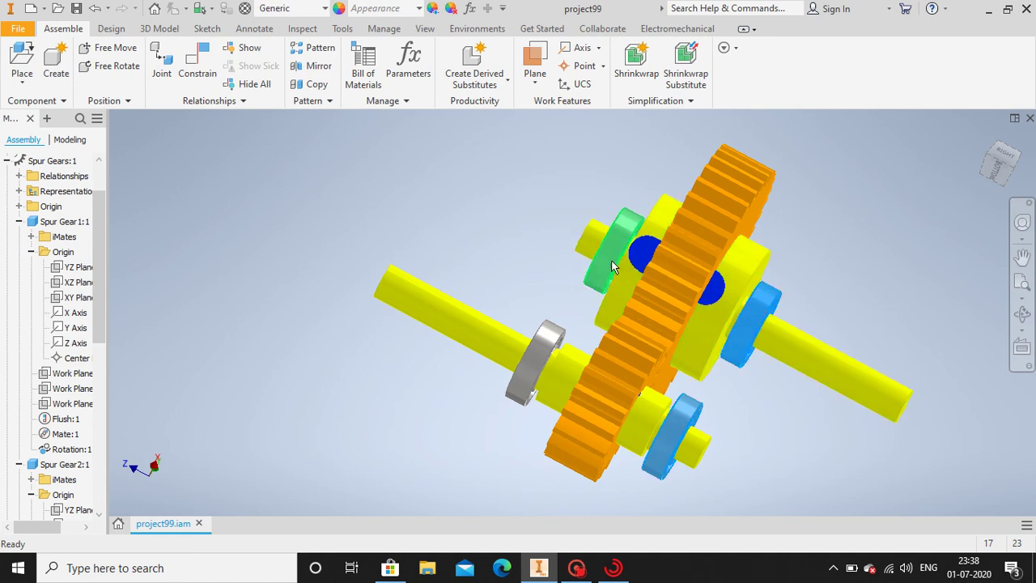
left_click(613, 267, "ctrl")
left_click(534, 360, "ctrl")
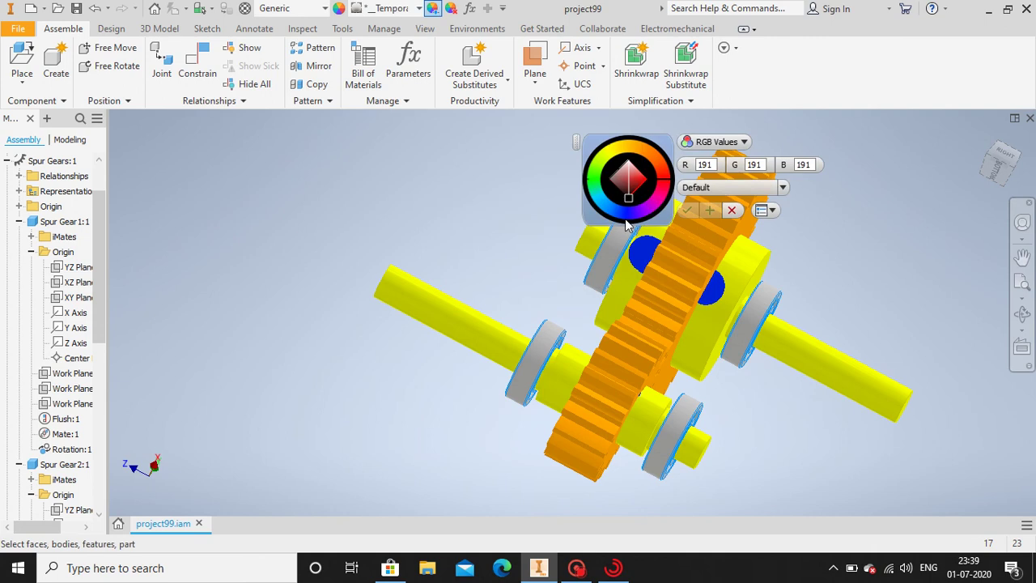
left_click(594, 176)
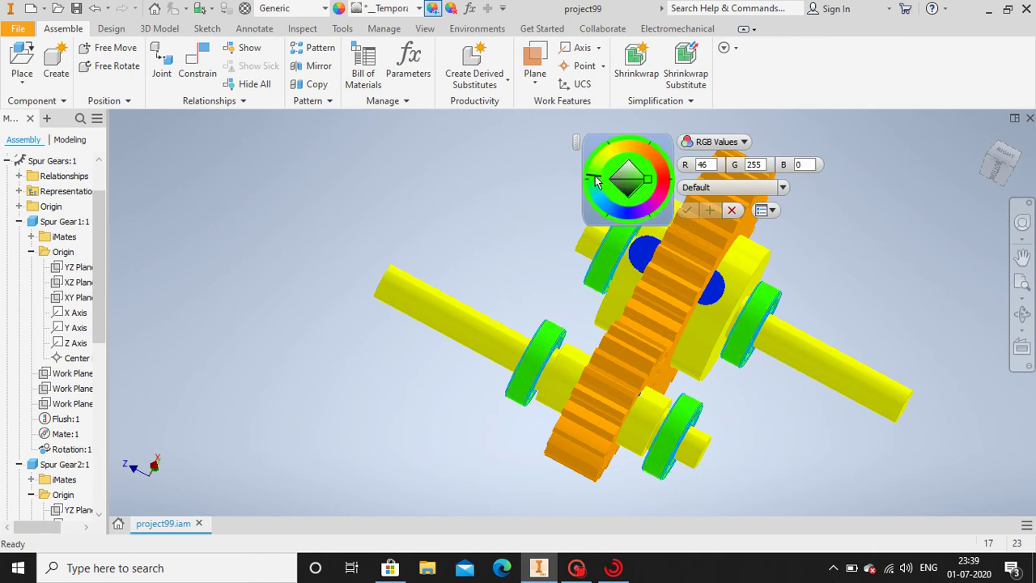
left_click(687, 211)
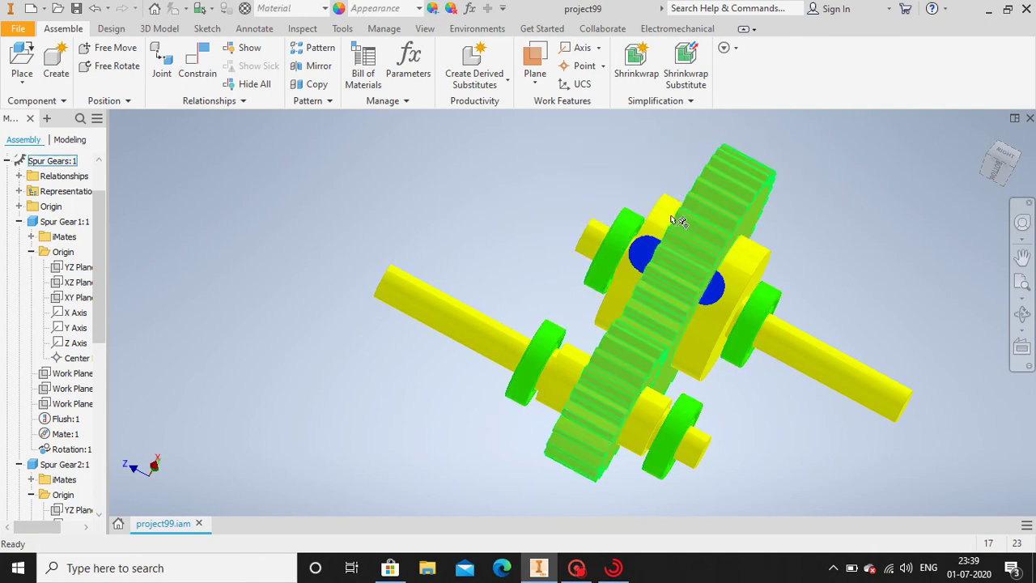
- Load the bearing housing model from the Mrburg folder as an imported CAD component for placement in the assembly
middle_click_drag(503, 222, 394, 194)
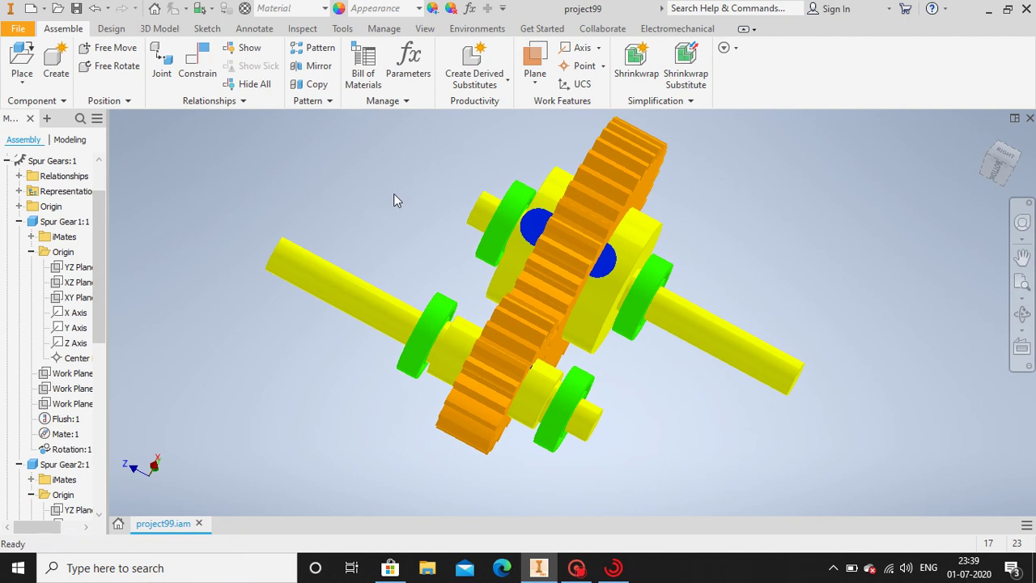
left_click(1022, 314)
left_click_drag(692, 255, 654, 259)
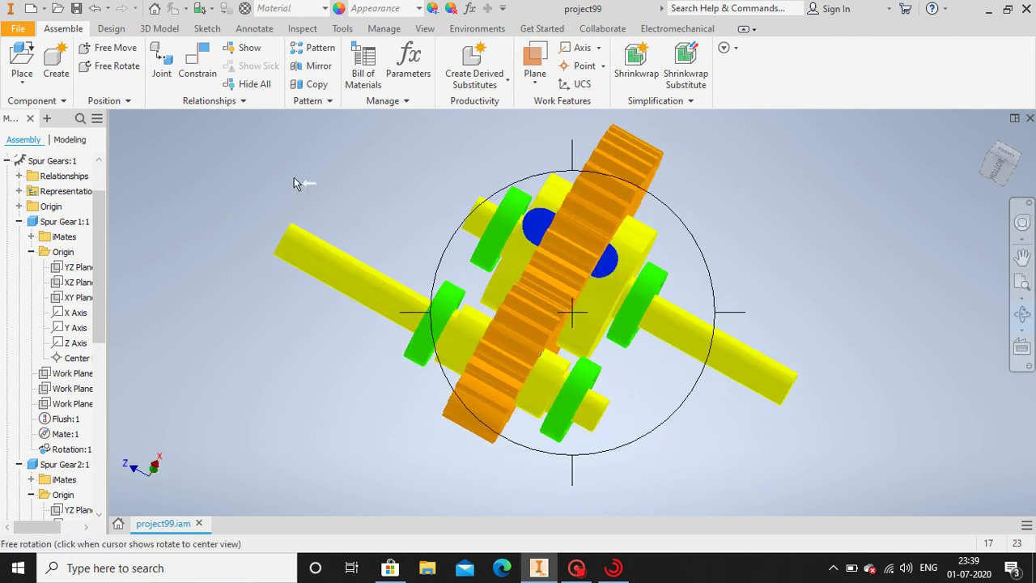
key("Escape")
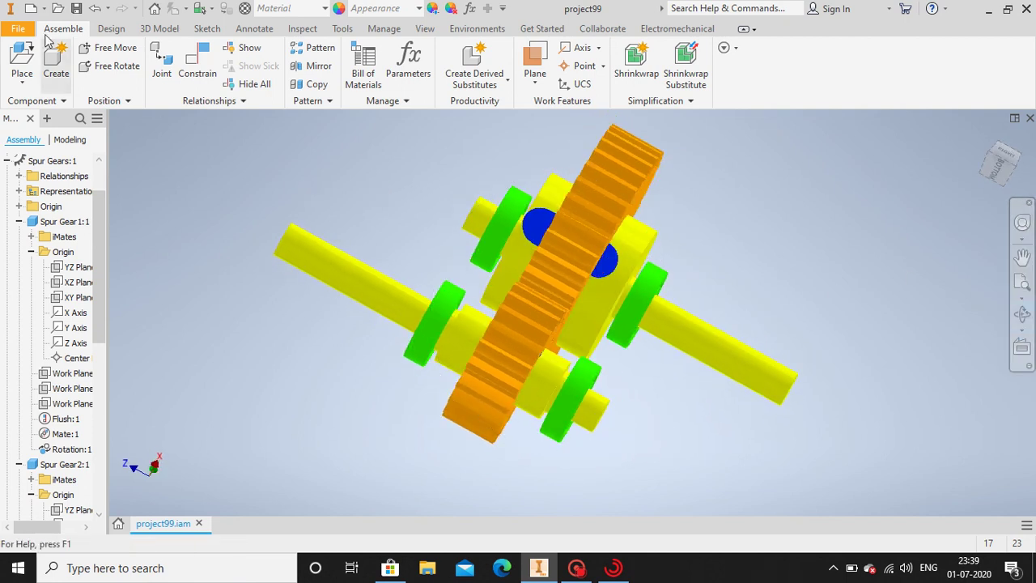
left_click(29, 81)
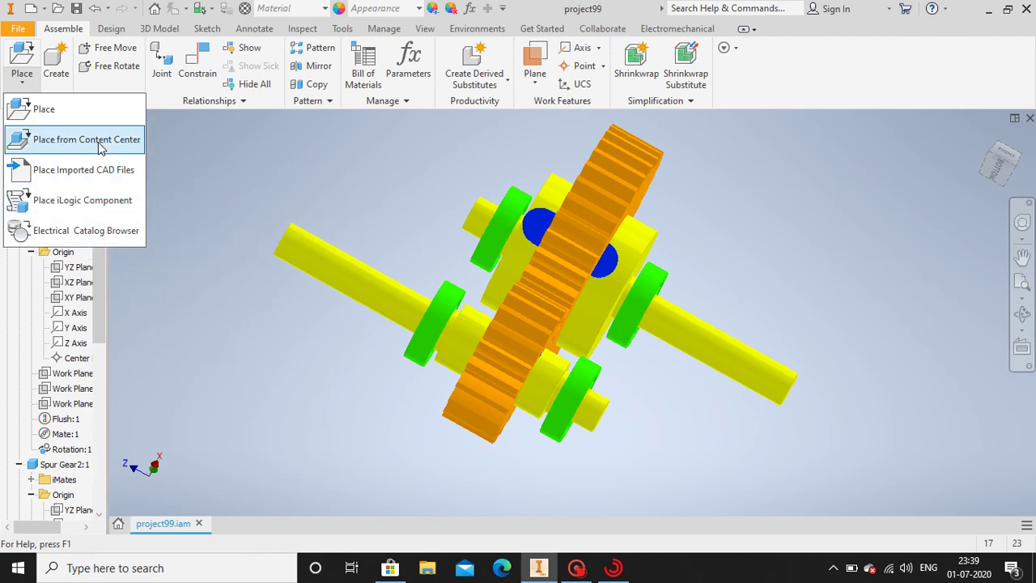
left_click(102, 169)
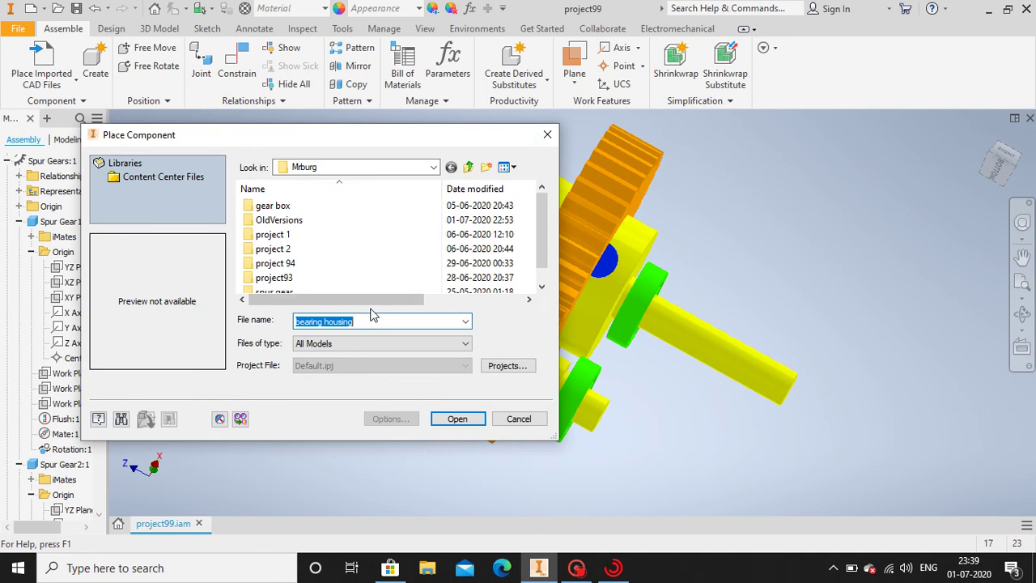
left_click(361, 344)
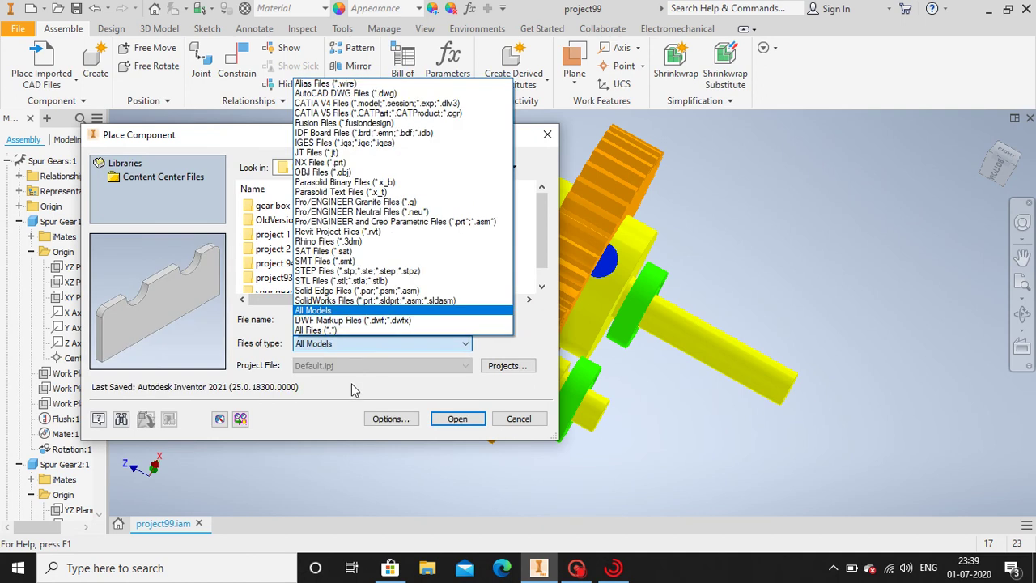
left_click(345, 396)
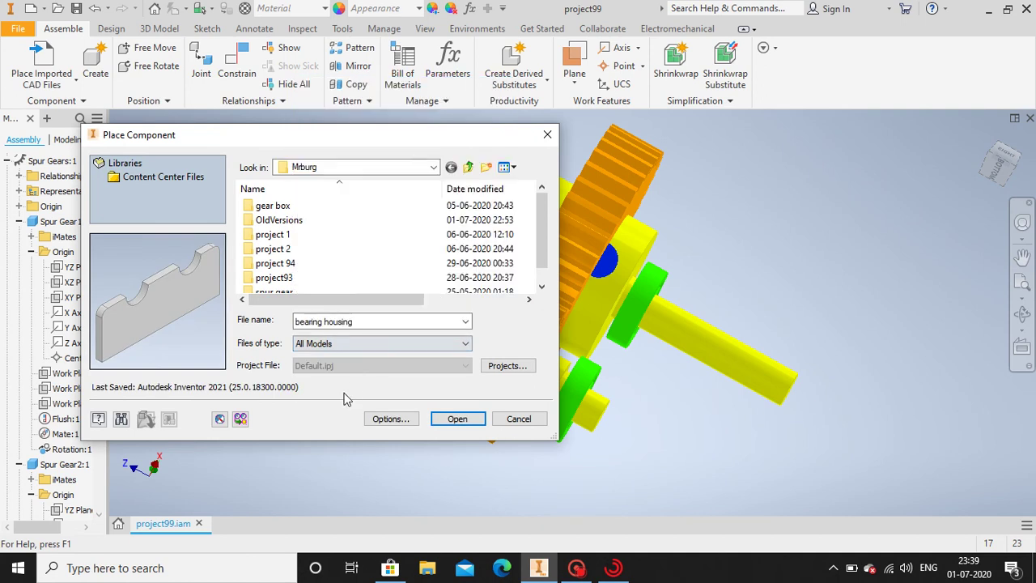
left_click(458, 419)
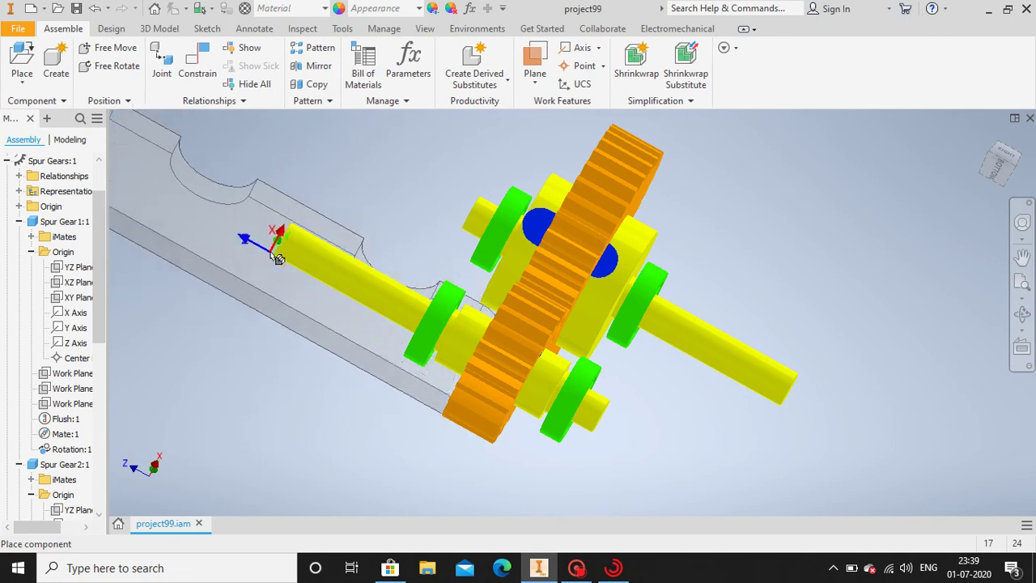
- Place two bearing housing plates, one beyond each long shaft end of the gear pair, and finish the placement
scroll(273, 260, "down", 5)
left_click(228, 244)
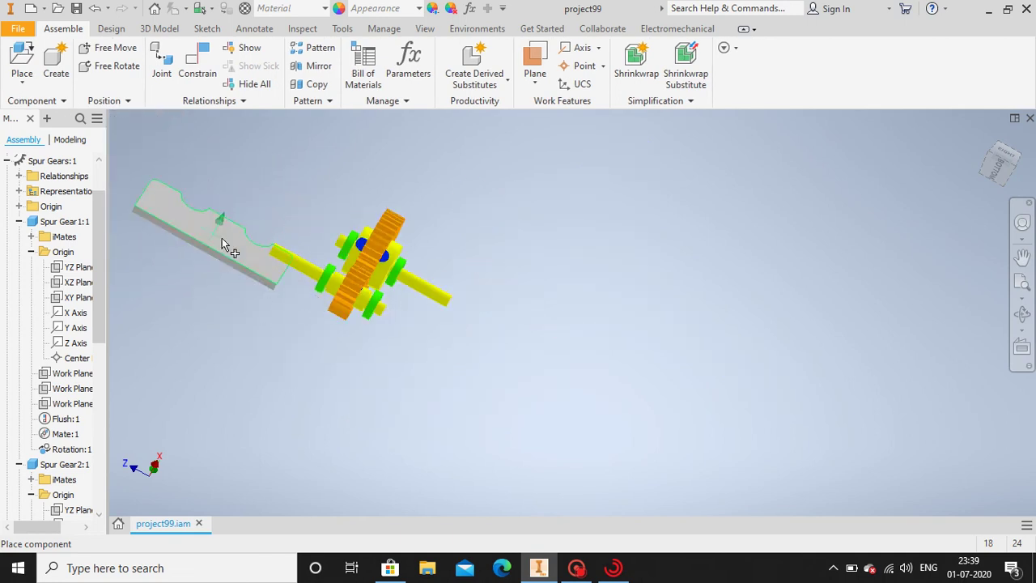
left_click(548, 379)
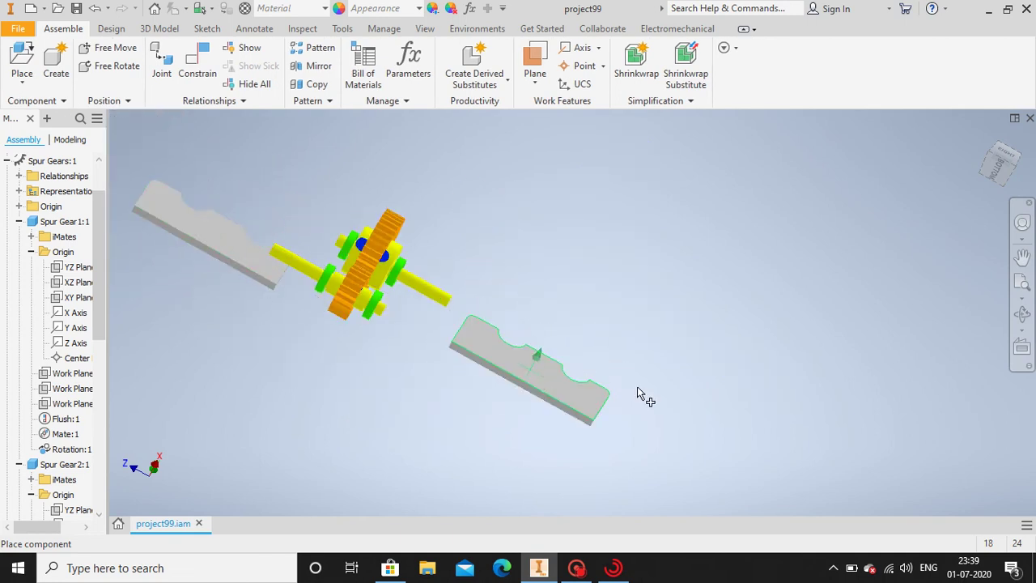
left_click(1024, 322)
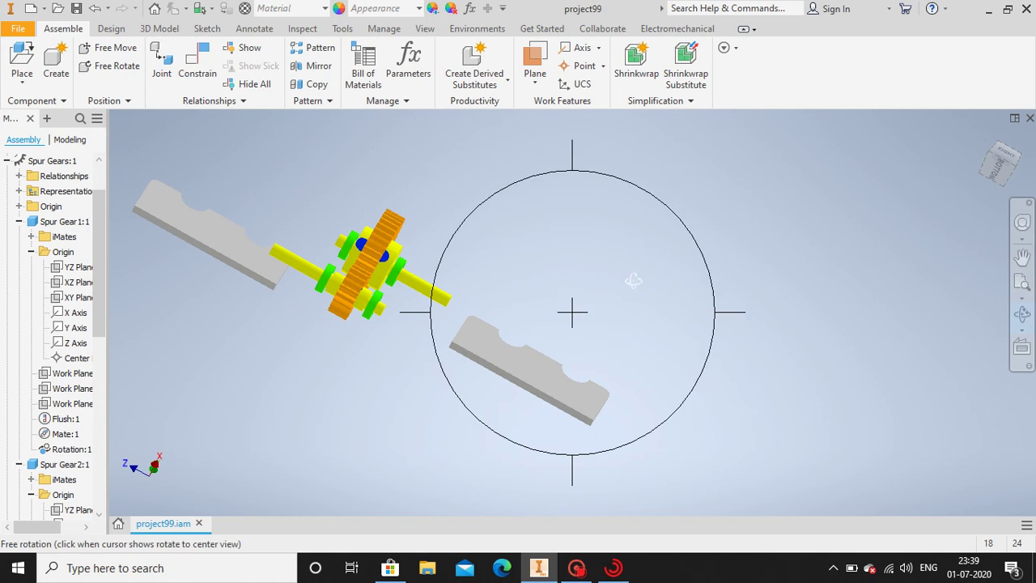
left_click_drag(570, 317, 572, 324)
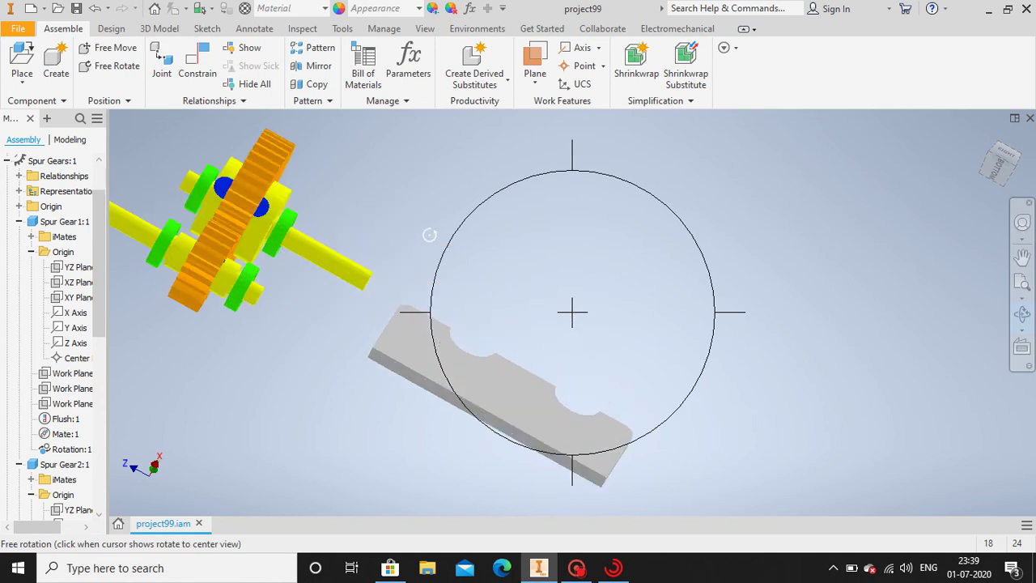
left_click_drag(430, 235, 630, 243)
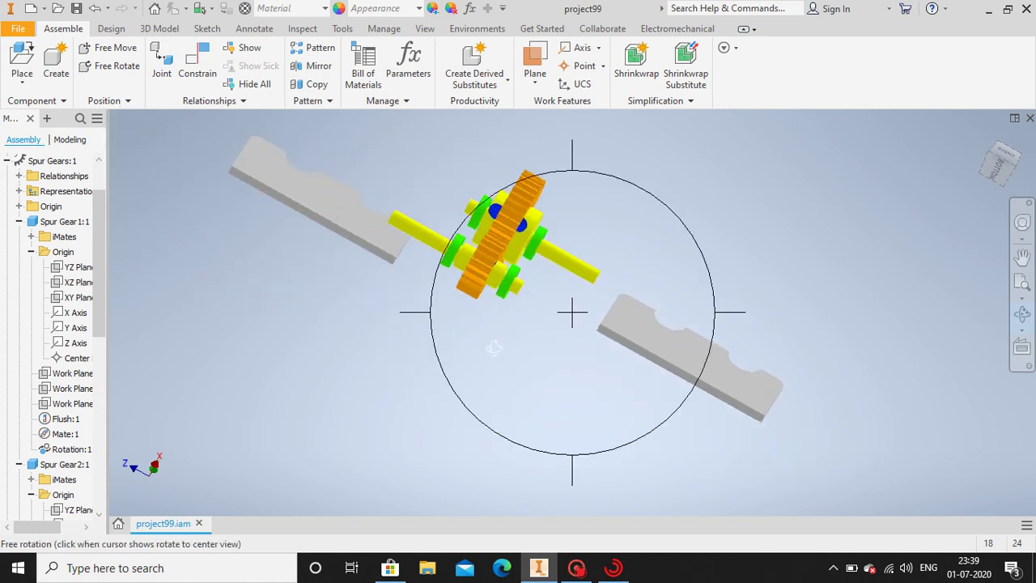
left_click_drag(566, 356, 578, 376)
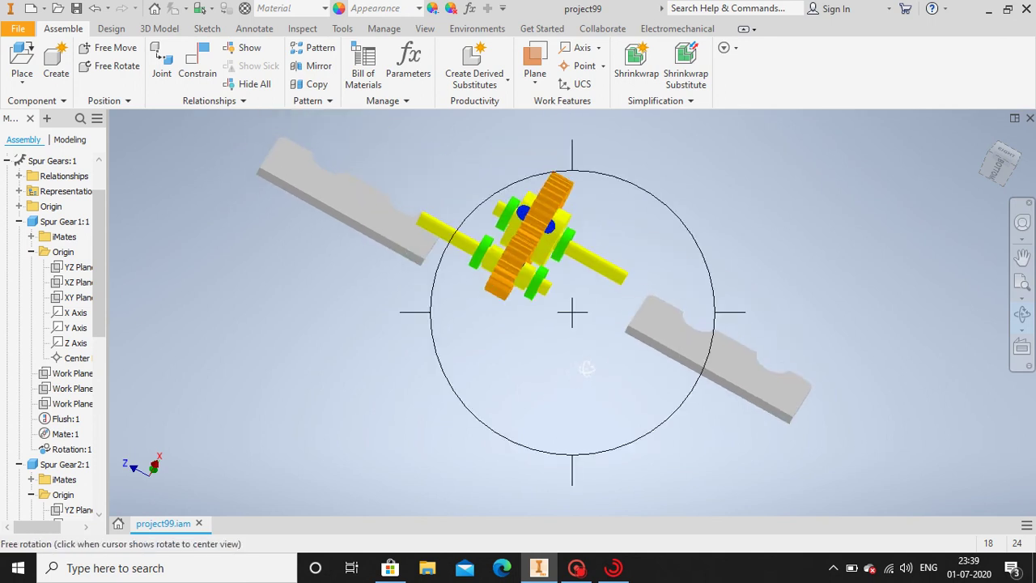
right_click(588, 365)
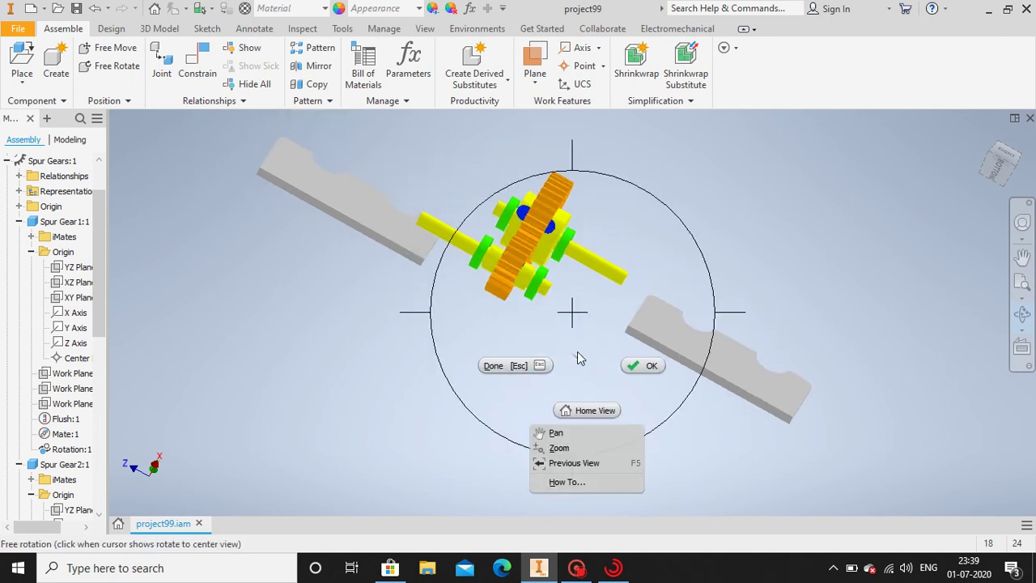
left_click(645, 366)
right_click(617, 390)
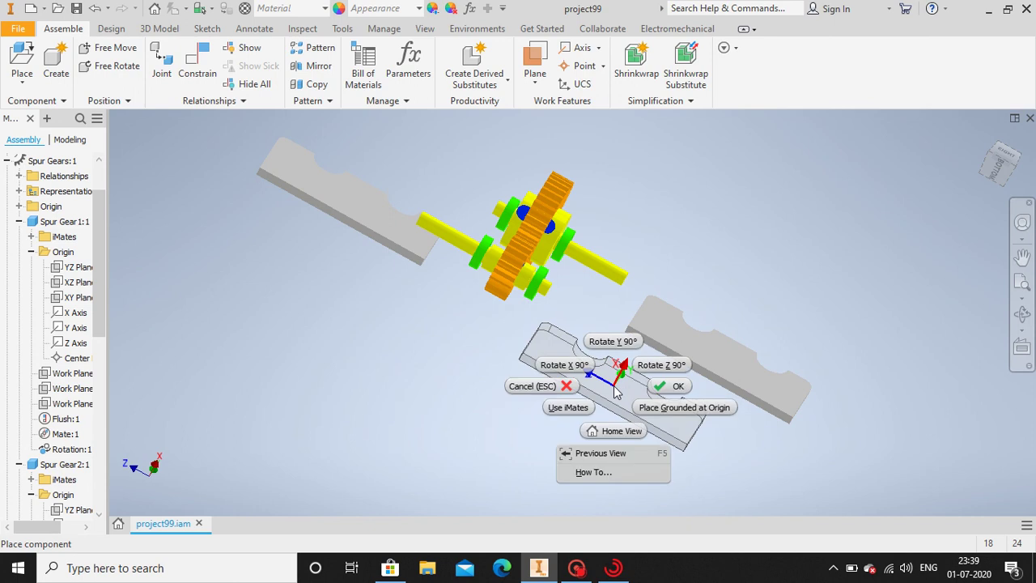
key("Escape")
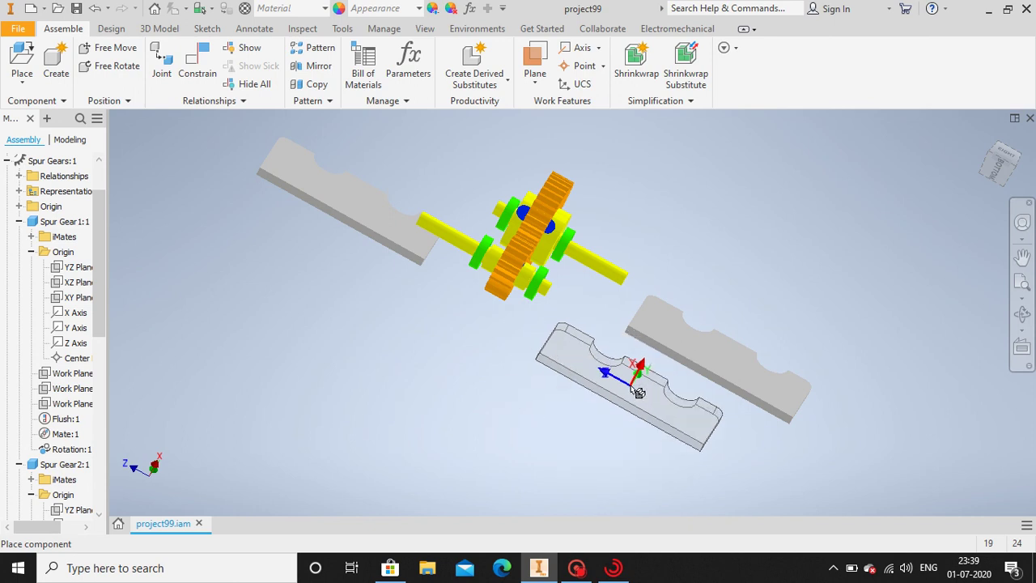
key("Escape")
- Free-rotate the housing plate beyond the larger gear's long shaft so it stands roughly parallel to the gears
left_click(684, 350)
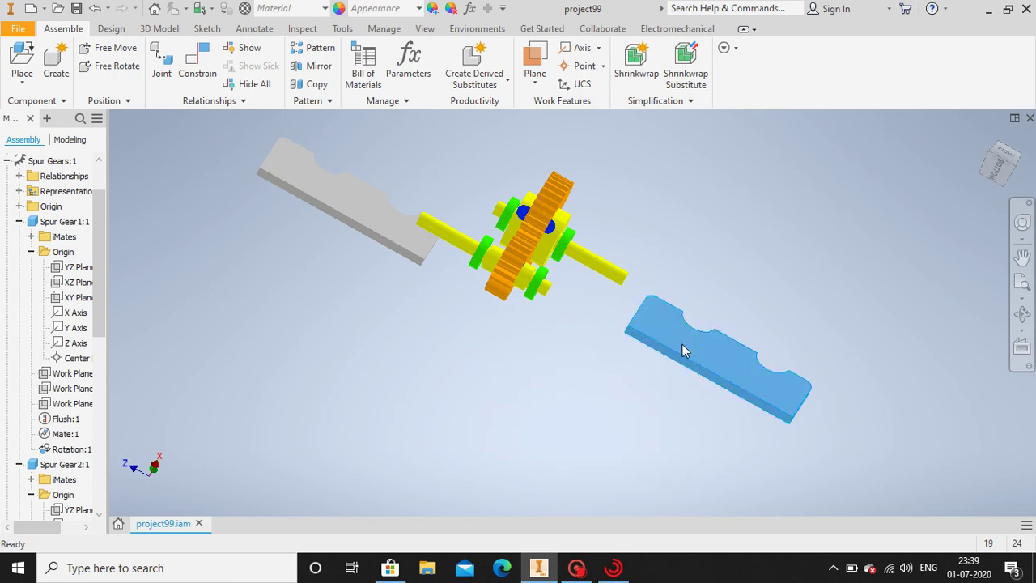
right_click(683, 349)
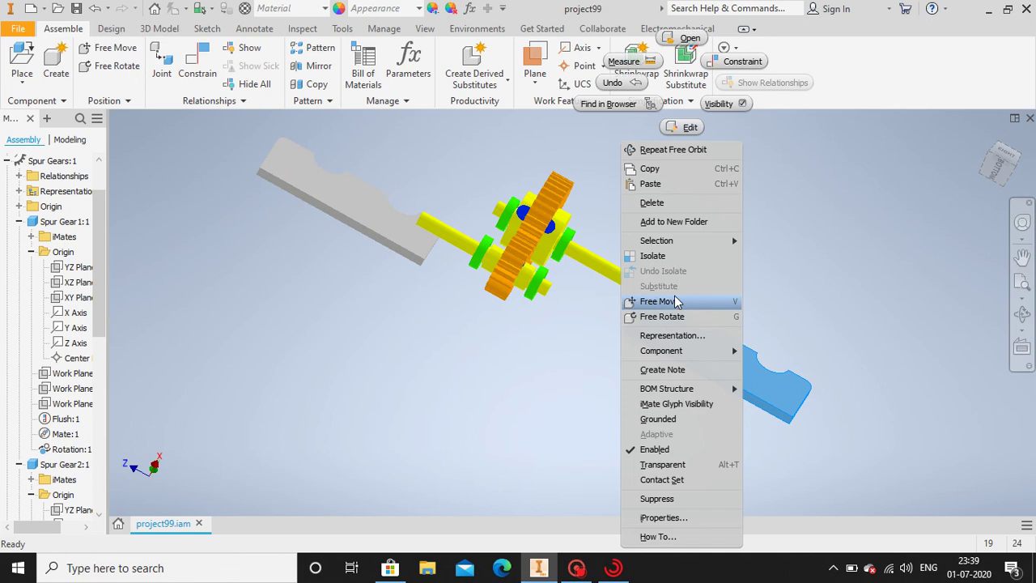
left_click(668, 316)
left_click_drag(669, 321, 719, 456)
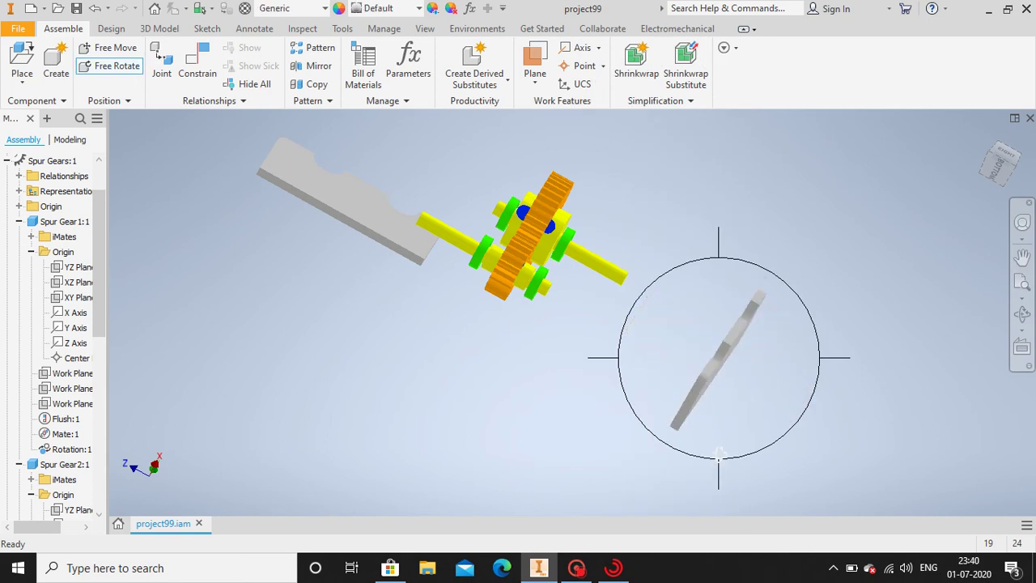
middle_click_drag(566, 353, 680, 402)
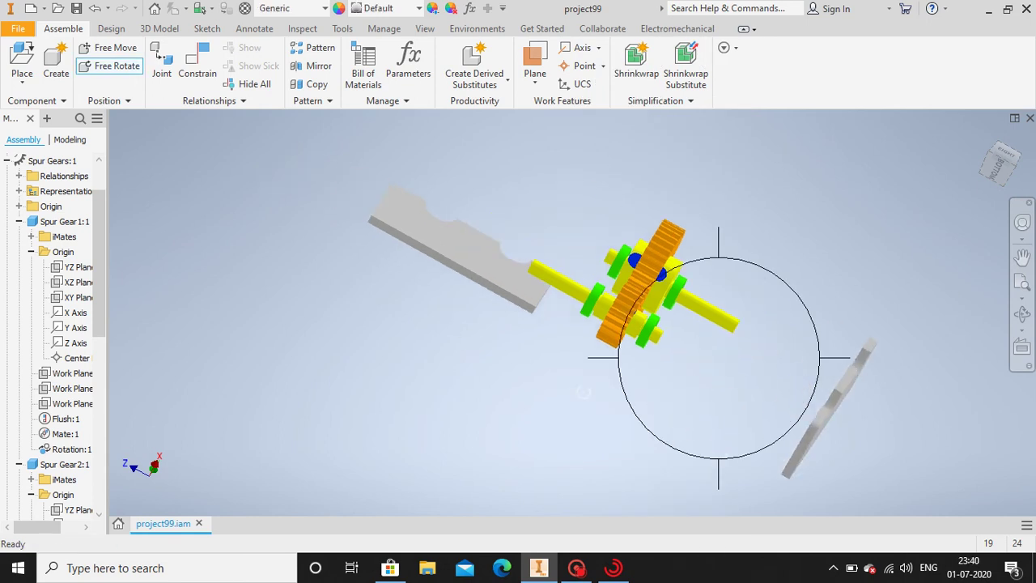
left_click(1023, 326)
left_click(1023, 327)
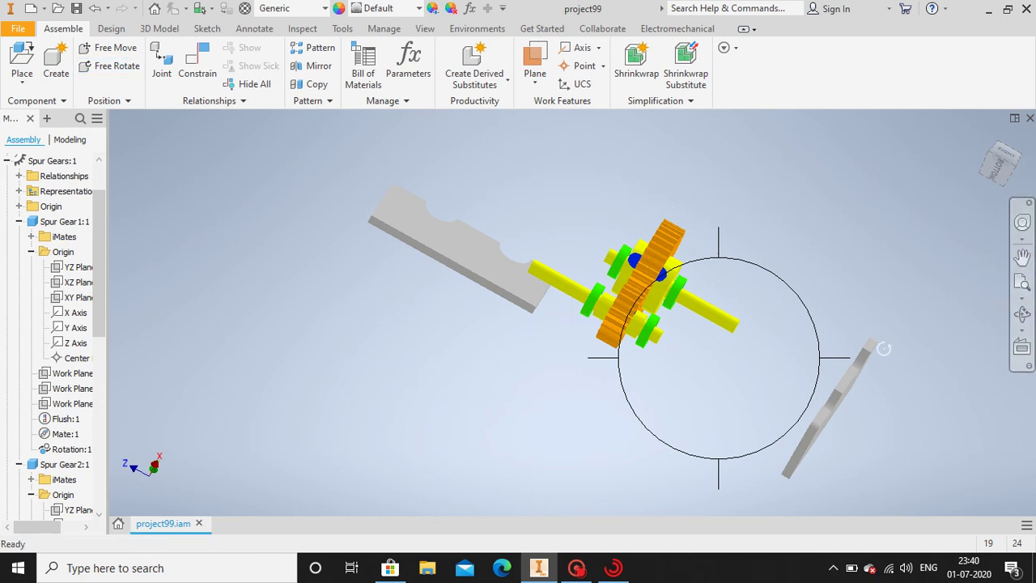
key("Escape")
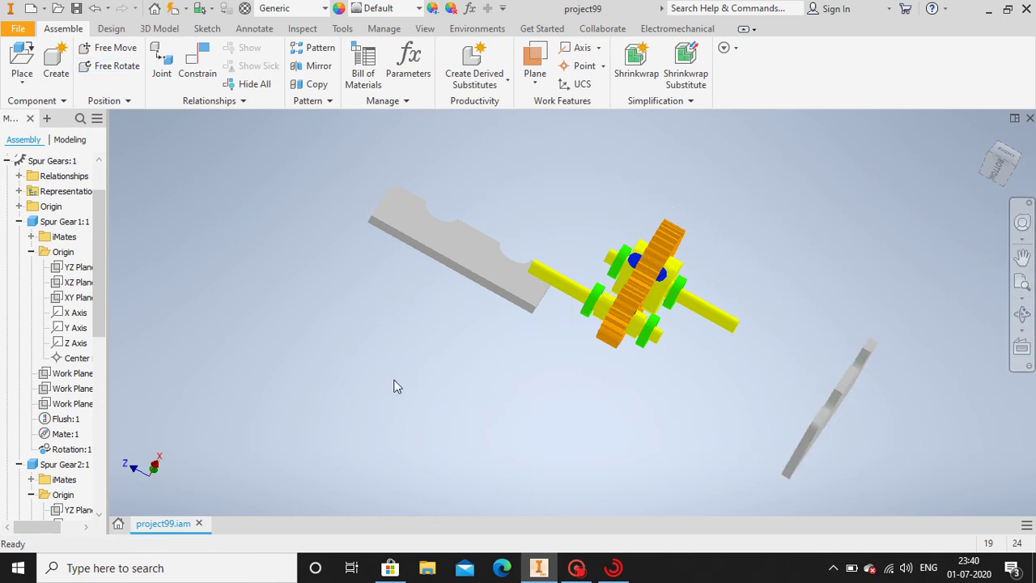
- Free-rotate the housing plate beyond the smaller gear's long shaft so it stands roughly parallel to the gears
left_click(459, 260)
right_click(458, 260)
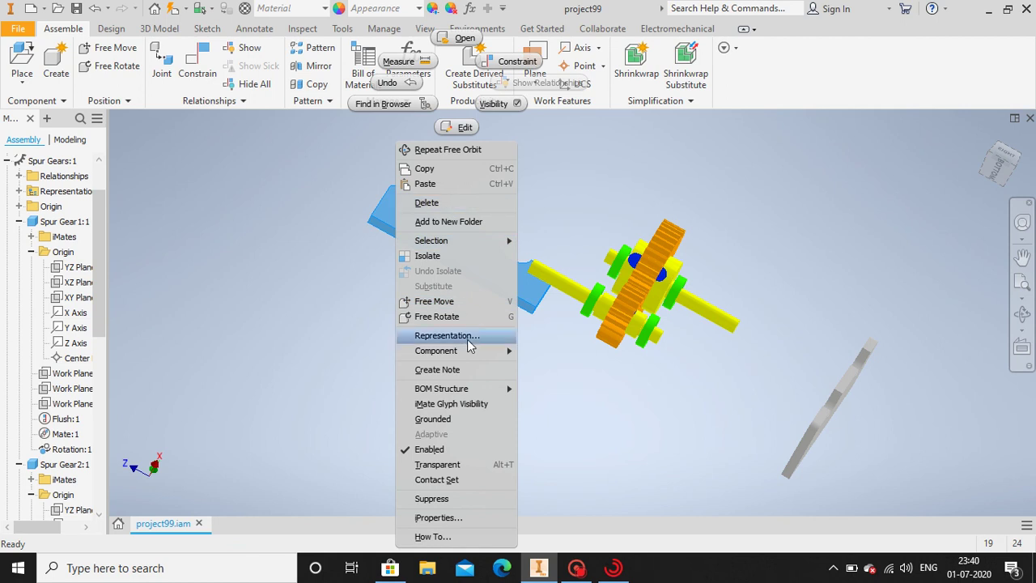
left_click(462, 316)
left_click_drag(430, 261, 449, 315)
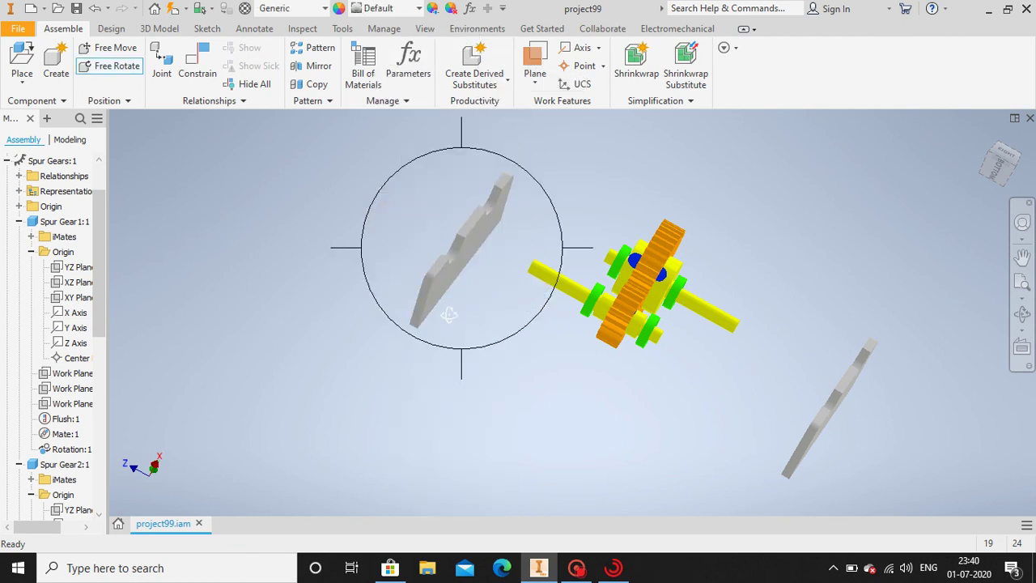
middle_click_drag(435, 341, 365, 352)
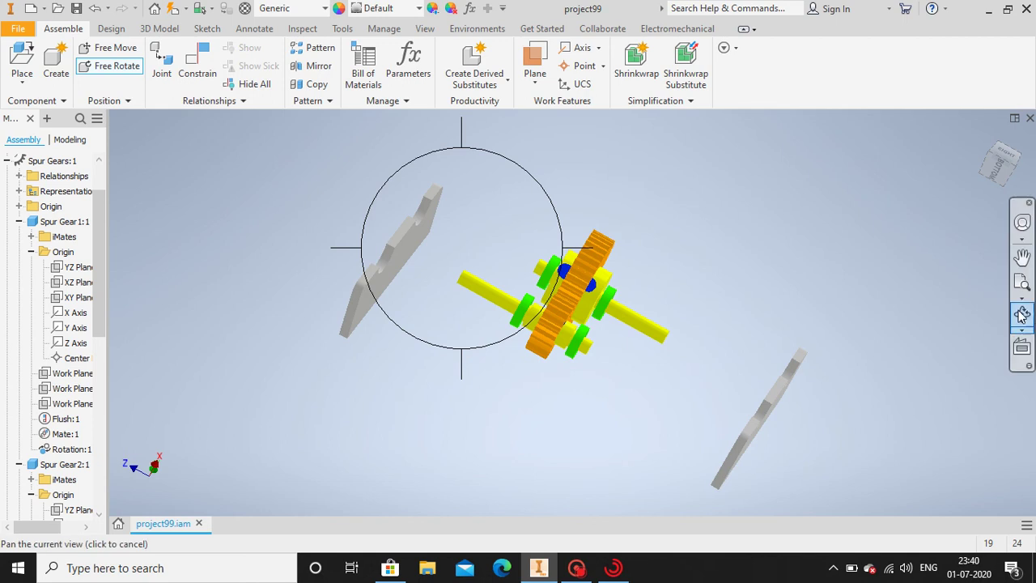
key("Escape")
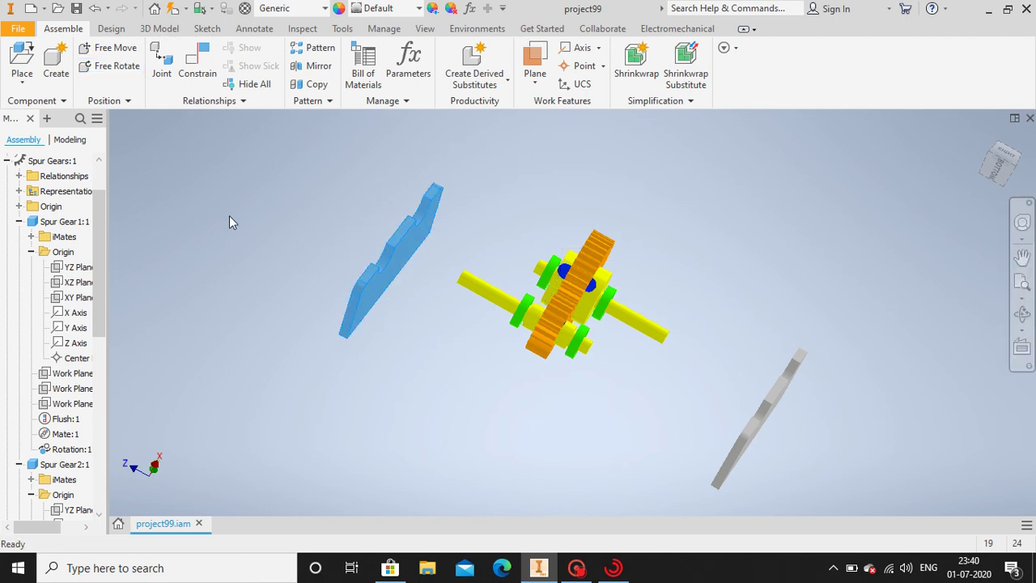
- Mate a semicircular cutout of the housing plate beyond the smaller gear's long shaft concentrically with that shaft's bearing
left_click(229, 217)
left_click(197, 73)
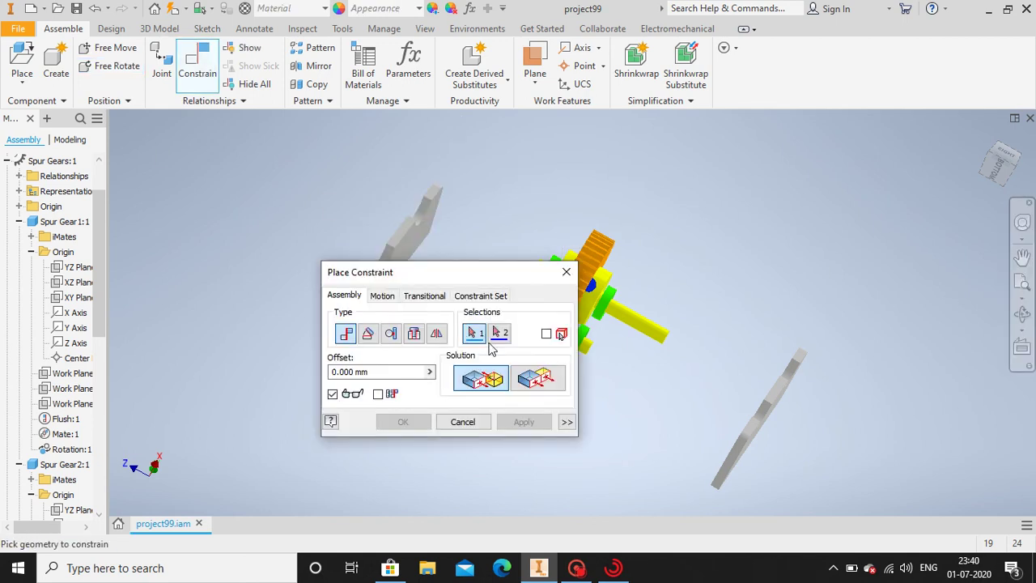
left_click_drag(473, 271, 410, 360)
scroll(380, 253, "down", 2)
scroll(380, 252, "up", 5)
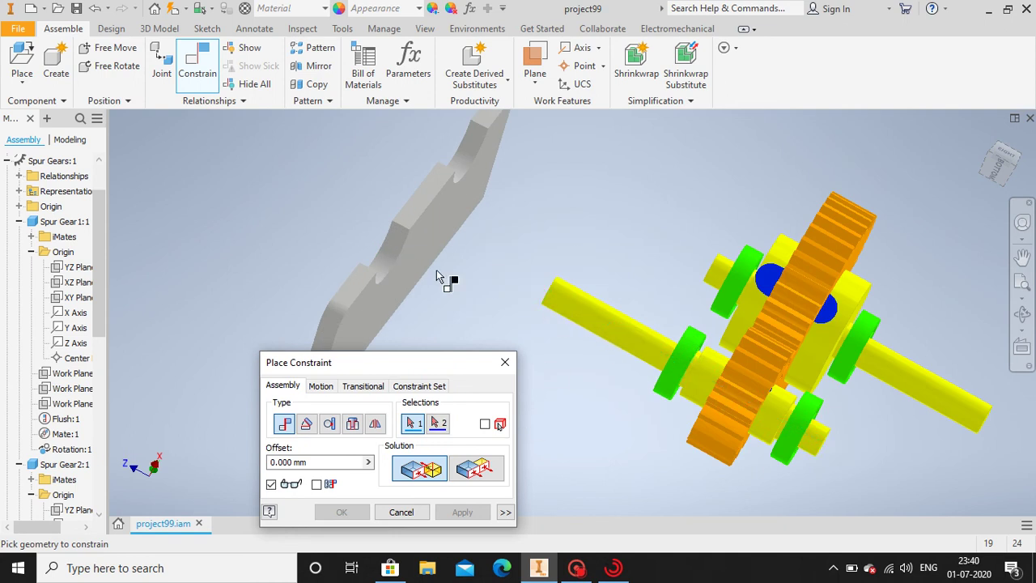
left_click(390, 264)
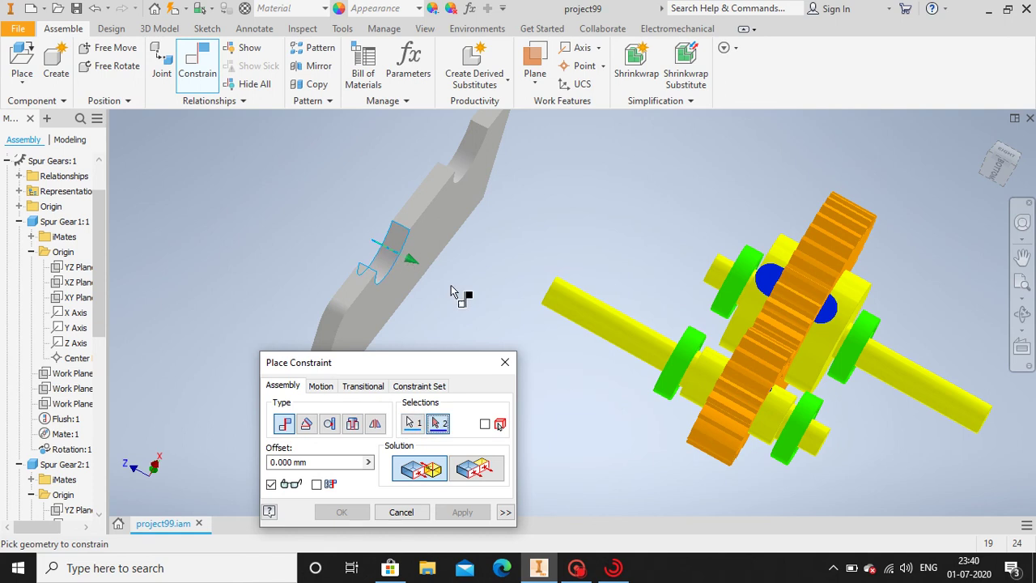
left_click(669, 384)
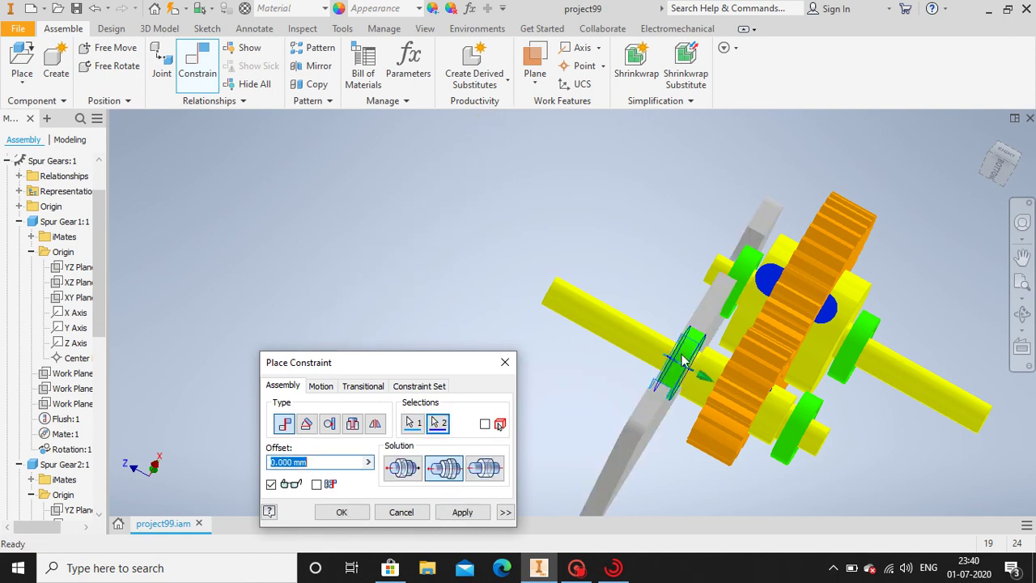
left_click(1023, 314)
left_click_drag(664, 307, 767, 391)
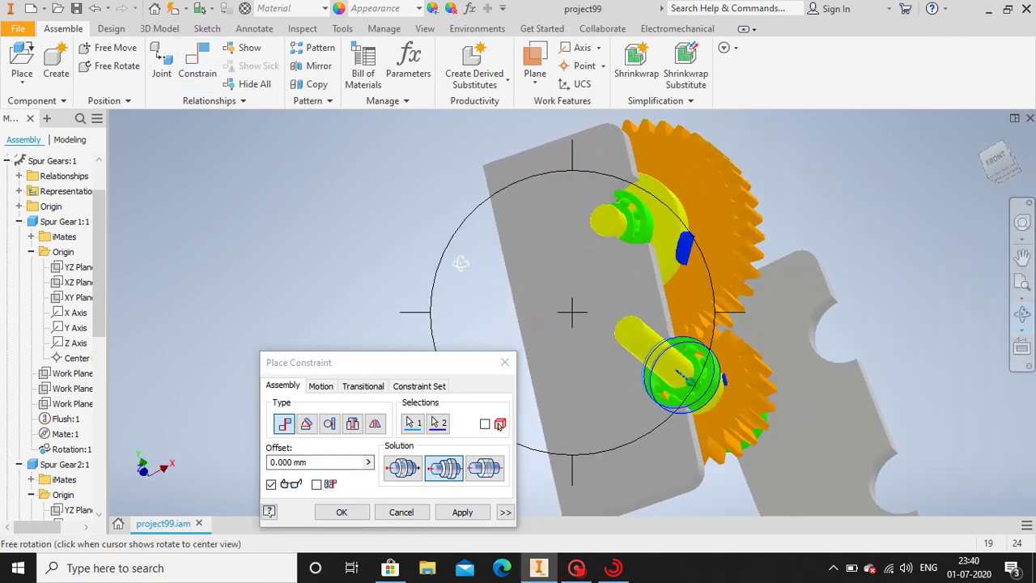
left_click(448, 512)
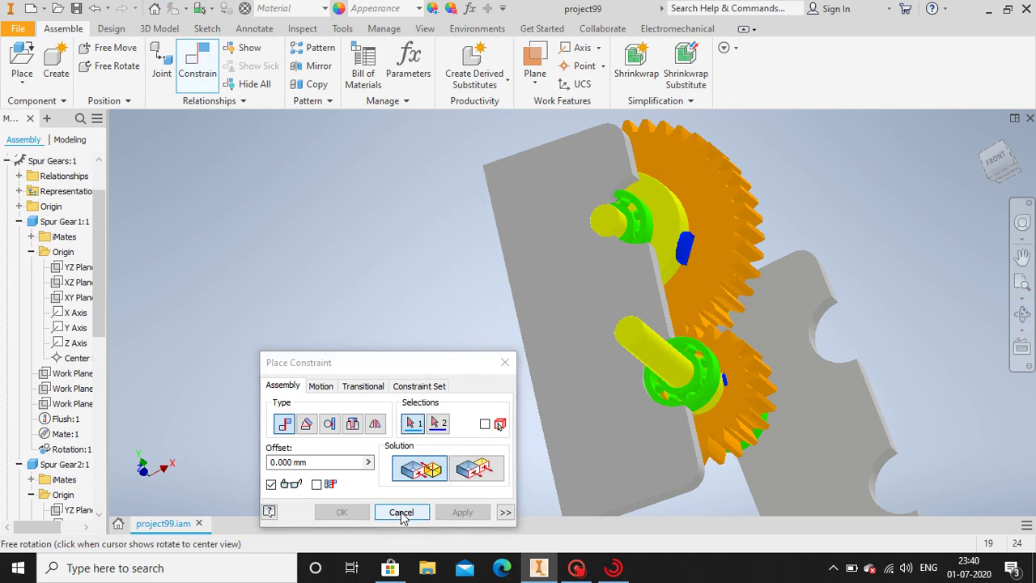
- Constrain the housing plate's outer face flush with the outer ring face of the bearing on the smaller gear's long shaft
left_click(476, 468)
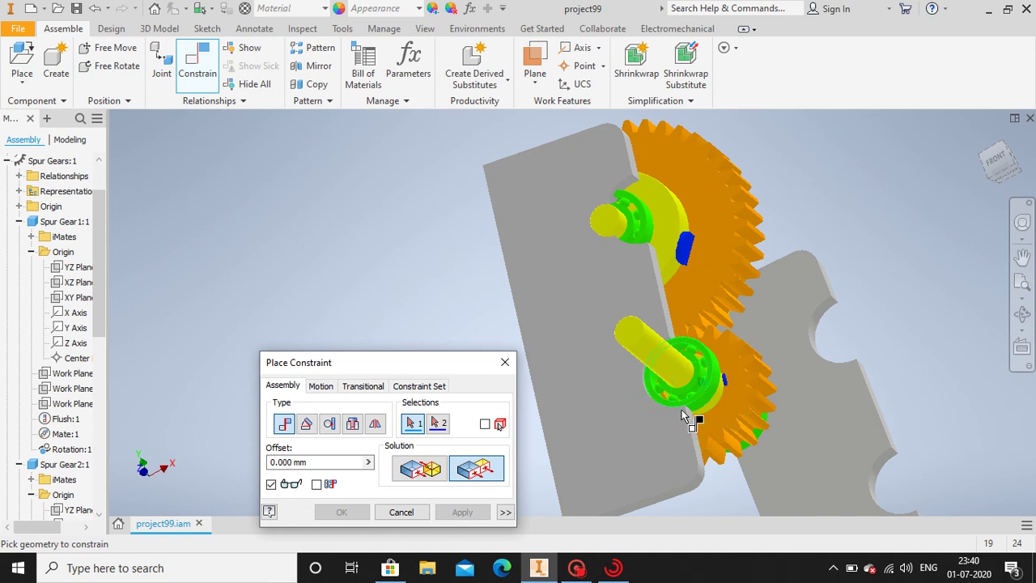
scroll(672, 425, "up", 3)
left_click(655, 427)
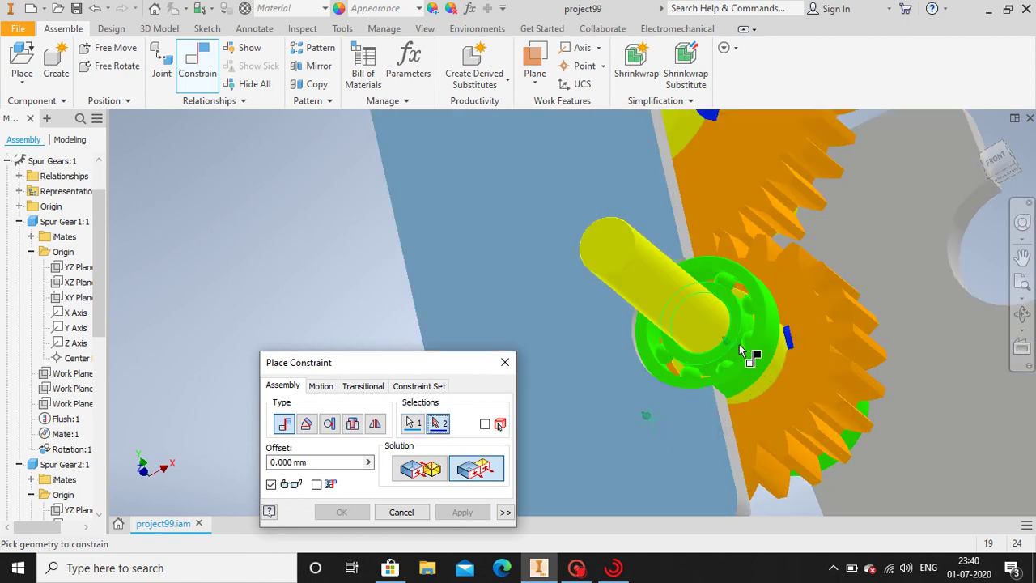
left_click(744, 339)
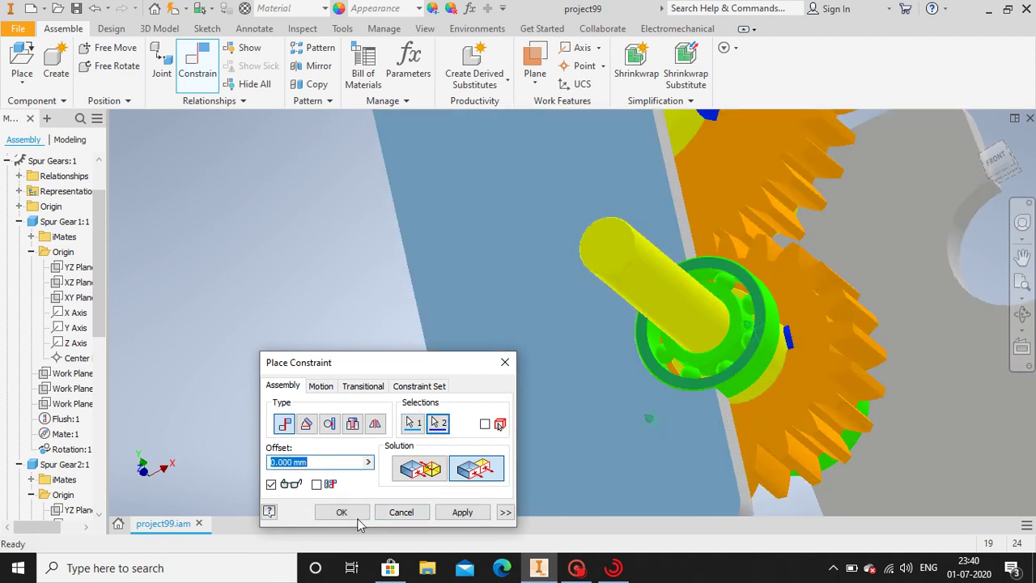
left_click(358, 518)
- Swing the housing plate away from the larger gear's short-shaft bearing and mate its other cutout concentrically with that bearing
middle_click_drag(345, 186, 226, 319)
left_click_drag(386, 215, 299, 298)
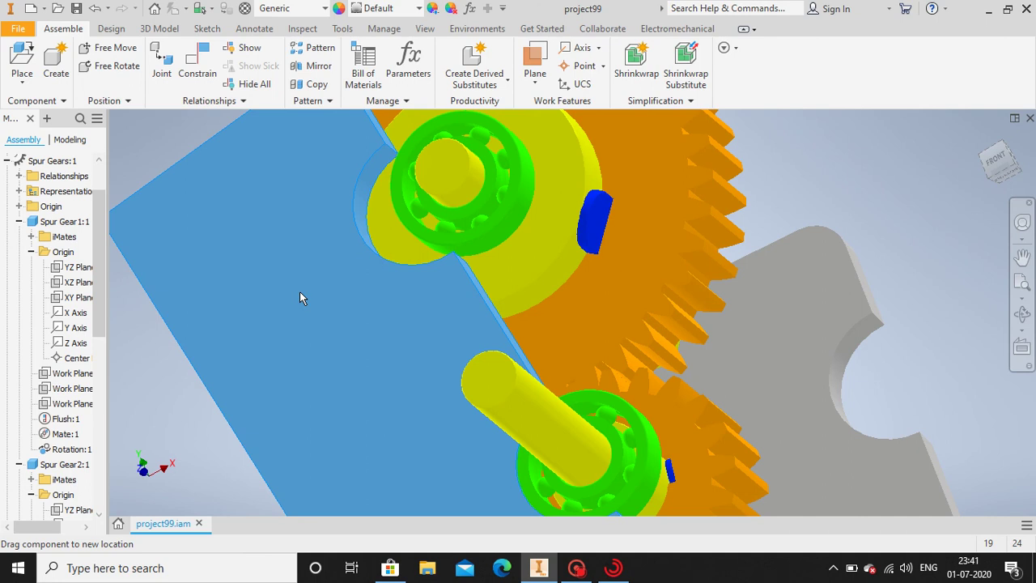
left_click(212, 71)
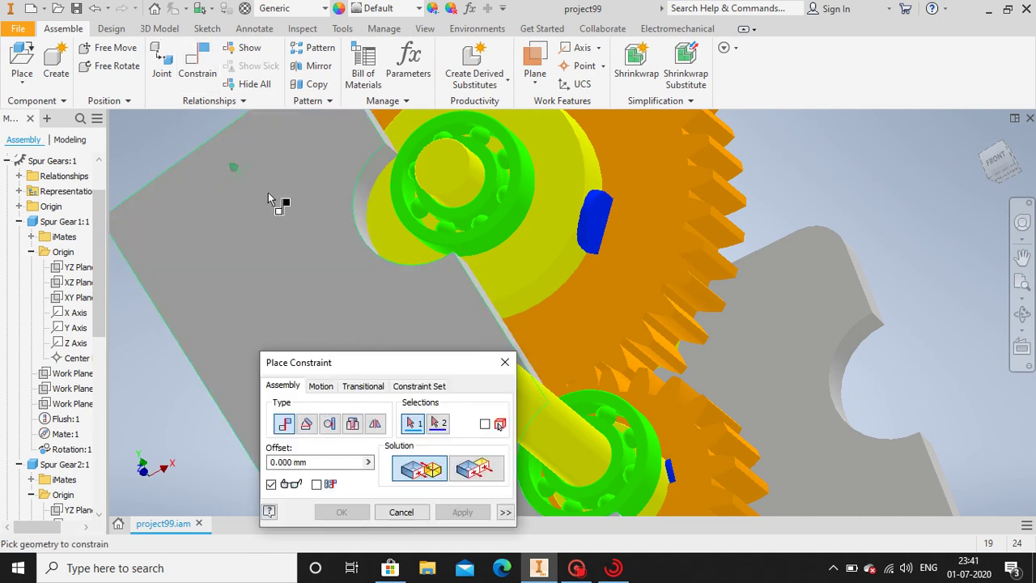
left_click(371, 173)
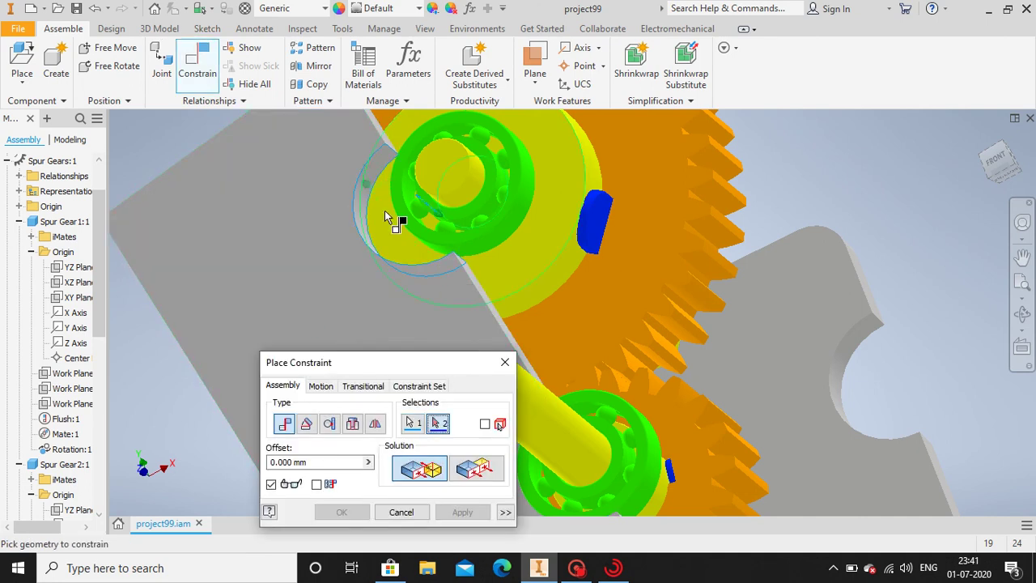
left_click(518, 224)
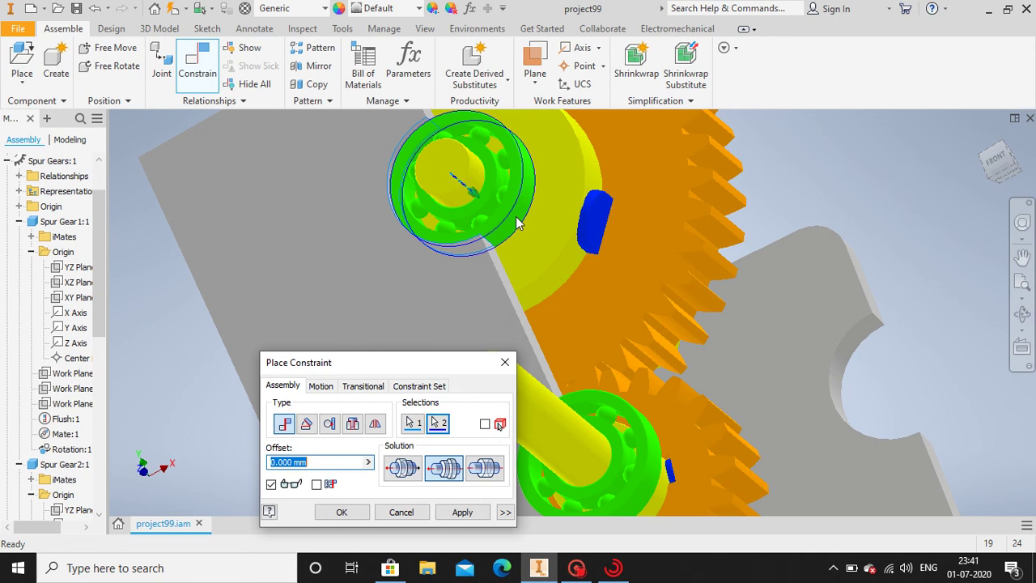
left_click(341, 513)
- Mate a cutout's circular edge on the second, still detached housing plate to the axis of the smaller gear's short-shaft bearing
middle_click_drag(621, 310, 500, 164)
scroll(528, 339, "down", 5)
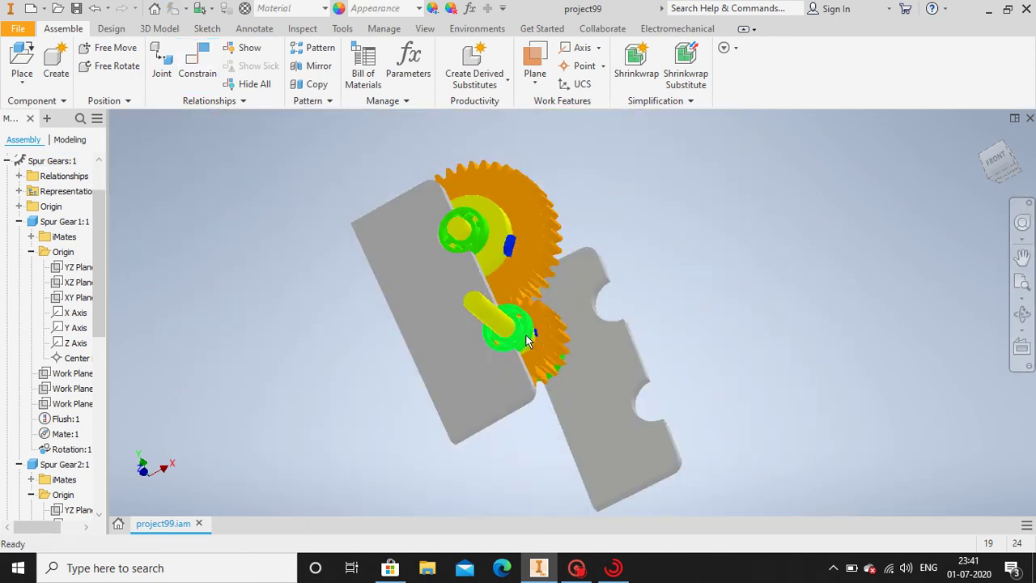
scroll(747, 362, "up", 3)
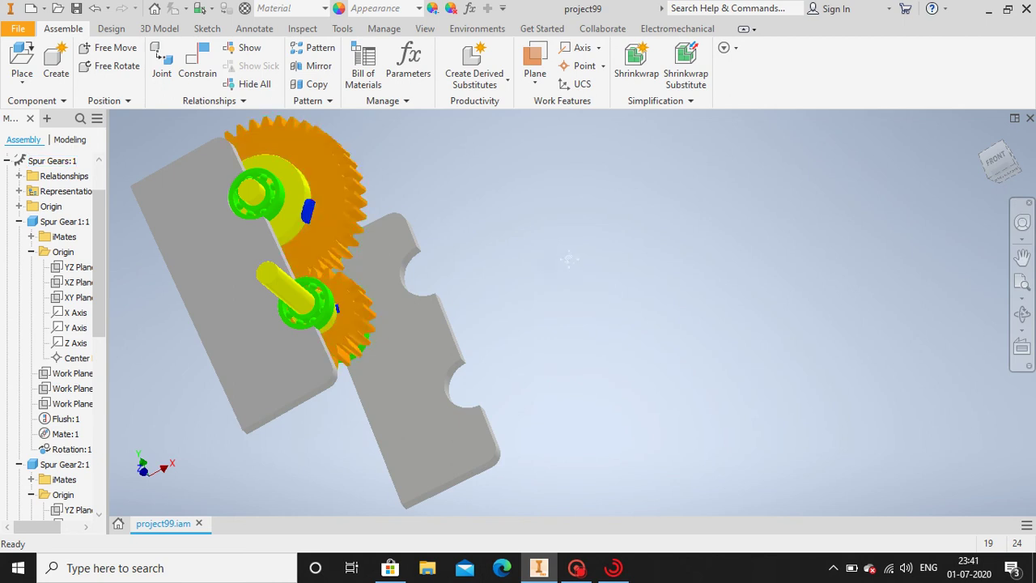
middle_click_drag(568, 259, 727, 251)
left_click(1019, 319)
left_click_drag(642, 314, 426, 272)
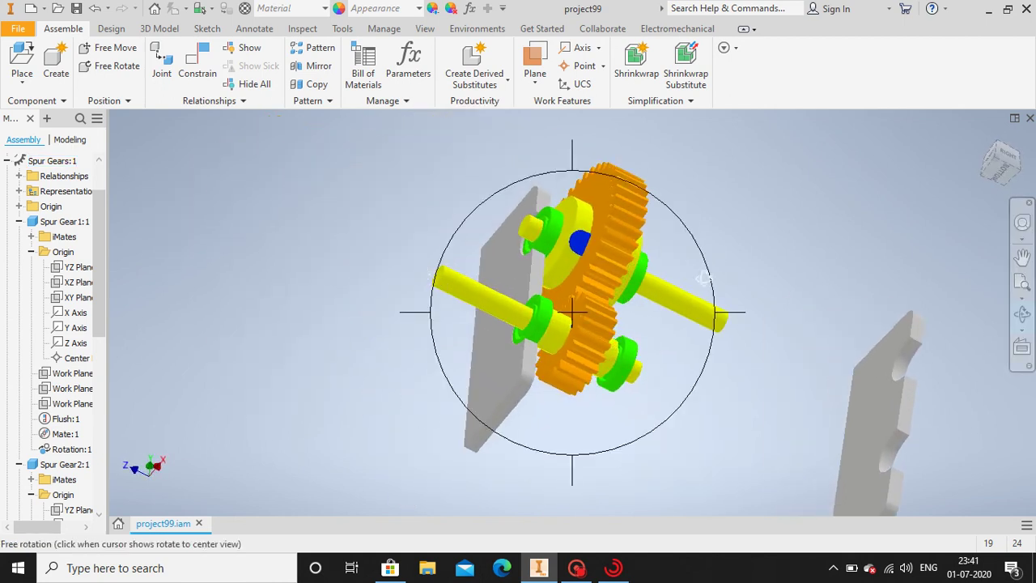
middle_click_drag(749, 260, 631, 196)
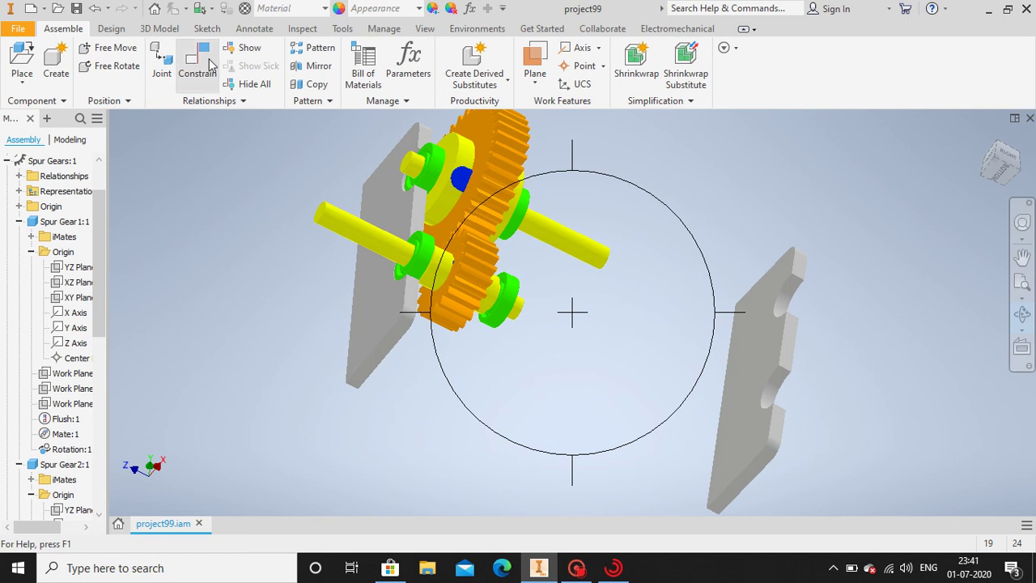
left_click(196, 63)
left_click(771, 390)
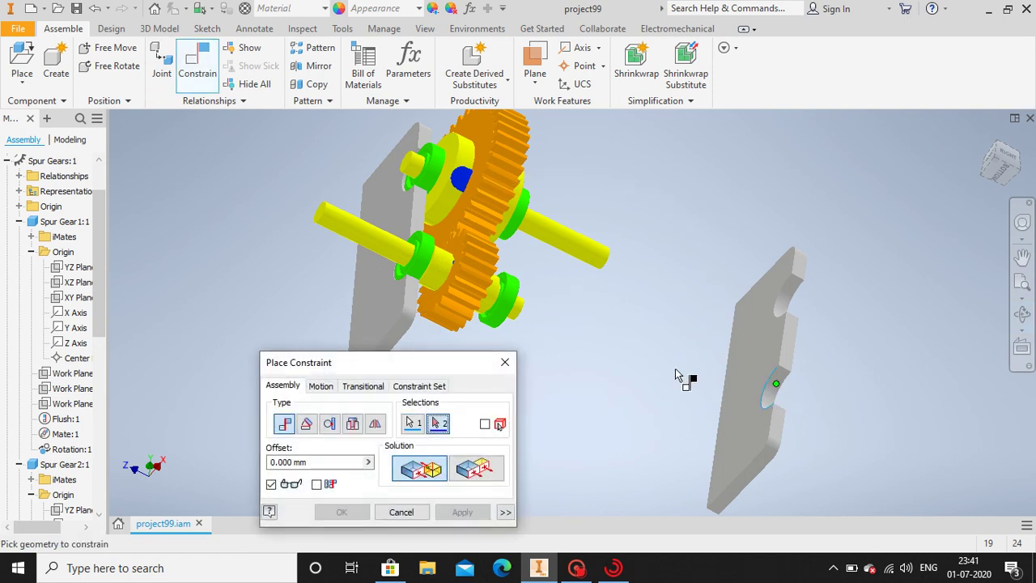
scroll(510, 298, "up", 5)
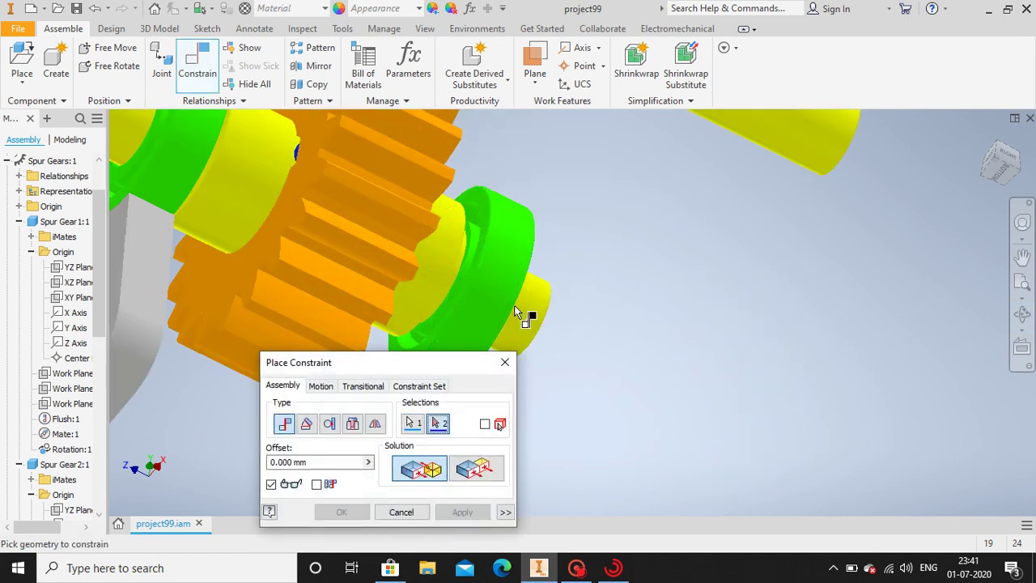
left_click(504, 245)
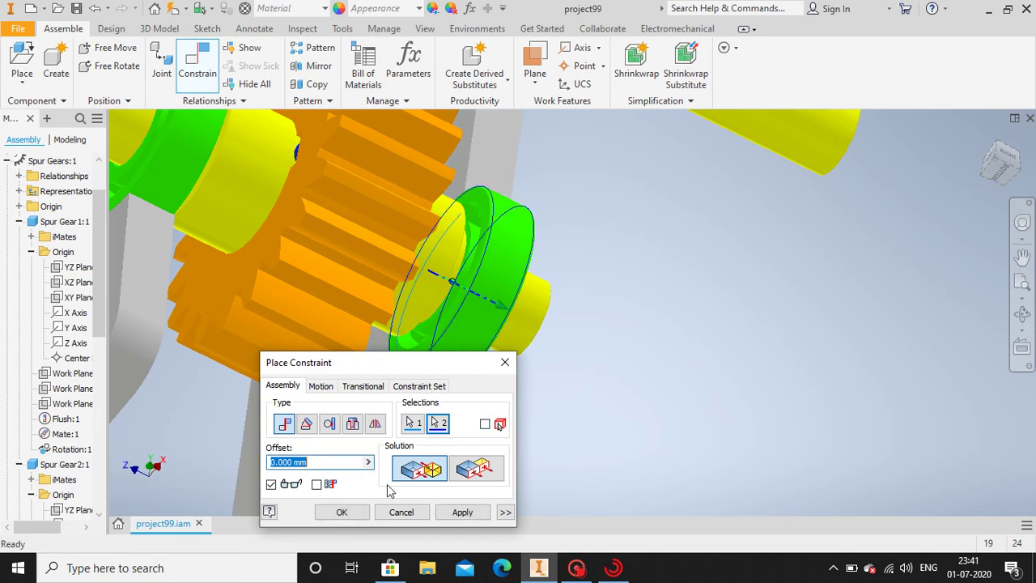
left_click(360, 511)
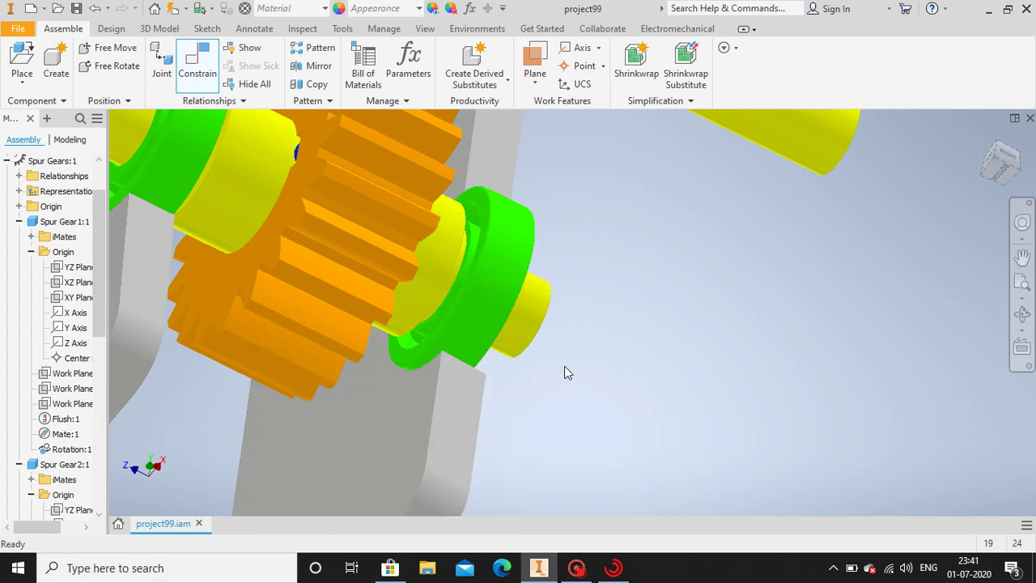
- Constrain the second housing plate's outer face flush with the outer ring face of the smaller gear's short-shaft bearing
left_click(1022, 314)
left_click_drag(505, 268, 348, 170)
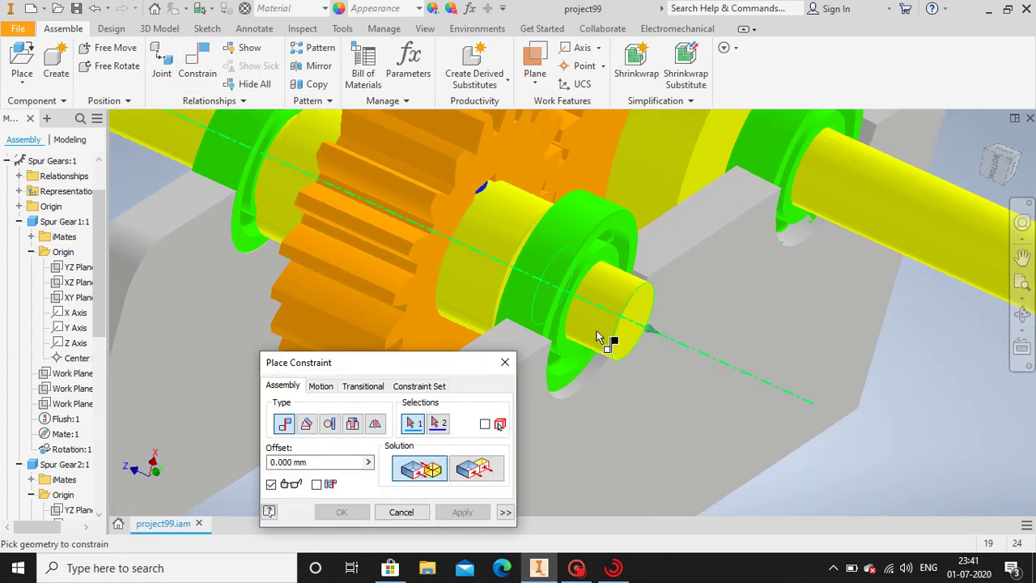
left_click(478, 474)
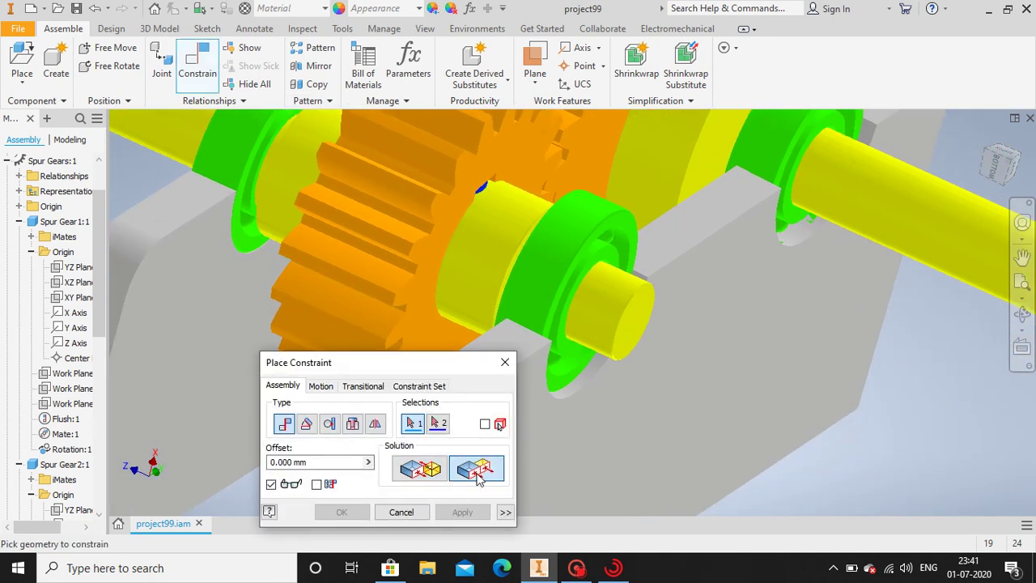
left_click(711, 399)
left_click(613, 231)
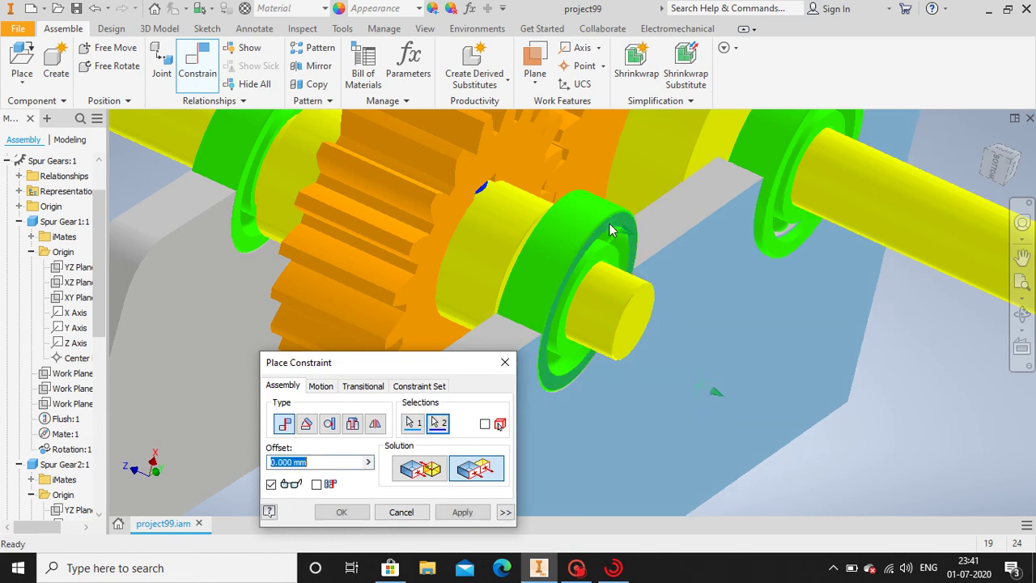
left_click(342, 512)
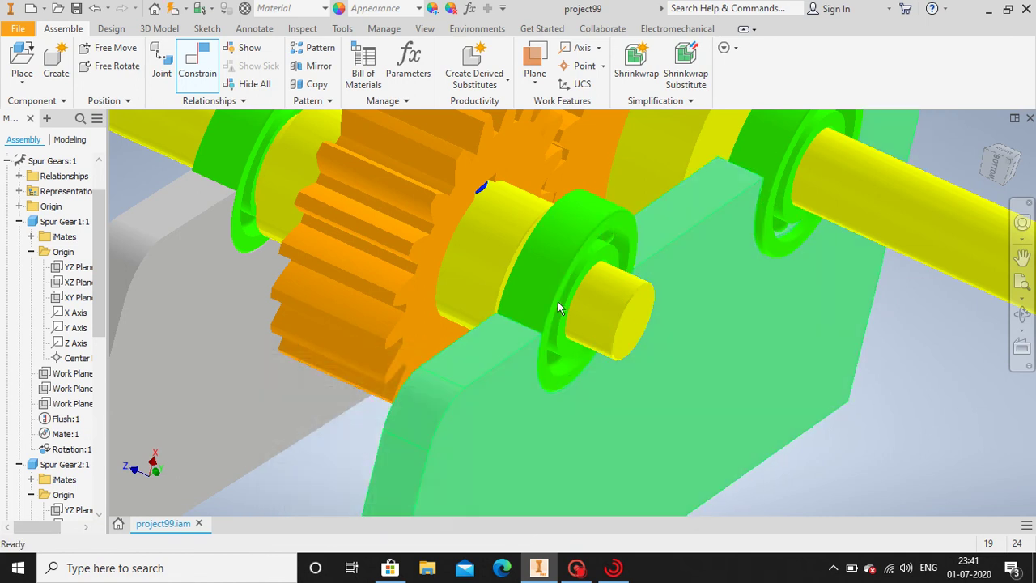
- Swing the second housing plate slightly down and mate its remaining cutout concentrically with the bearing on the larger gear's long shaft
middle_click_drag(474, 289, 249, 347)
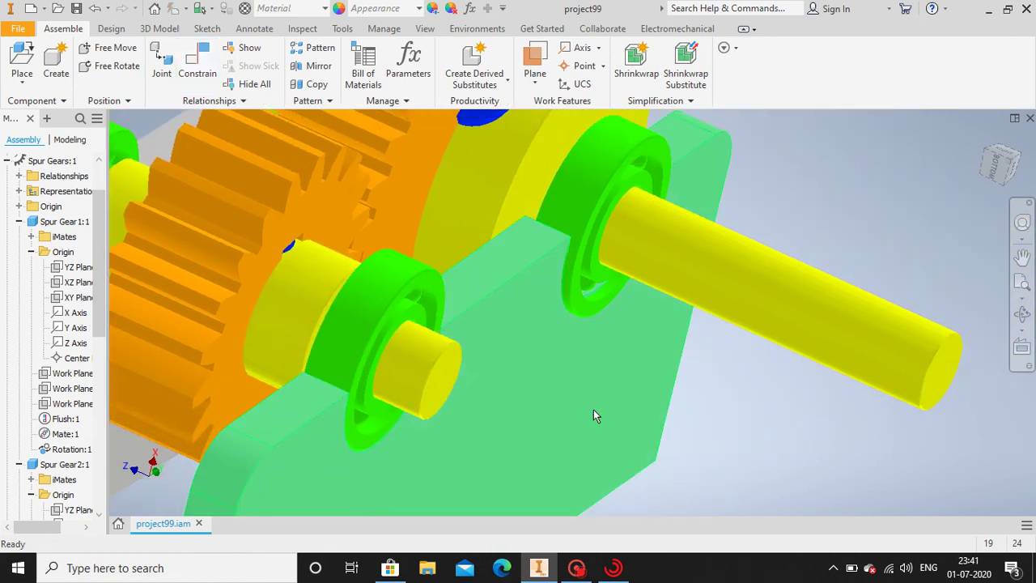
left_click_drag(639, 407, 598, 523)
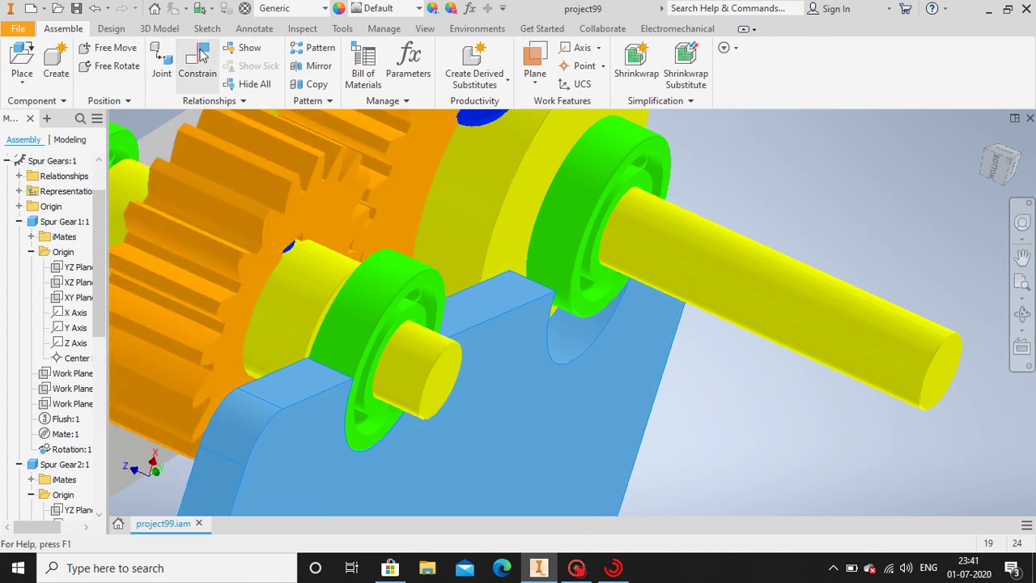
left_click(759, 393)
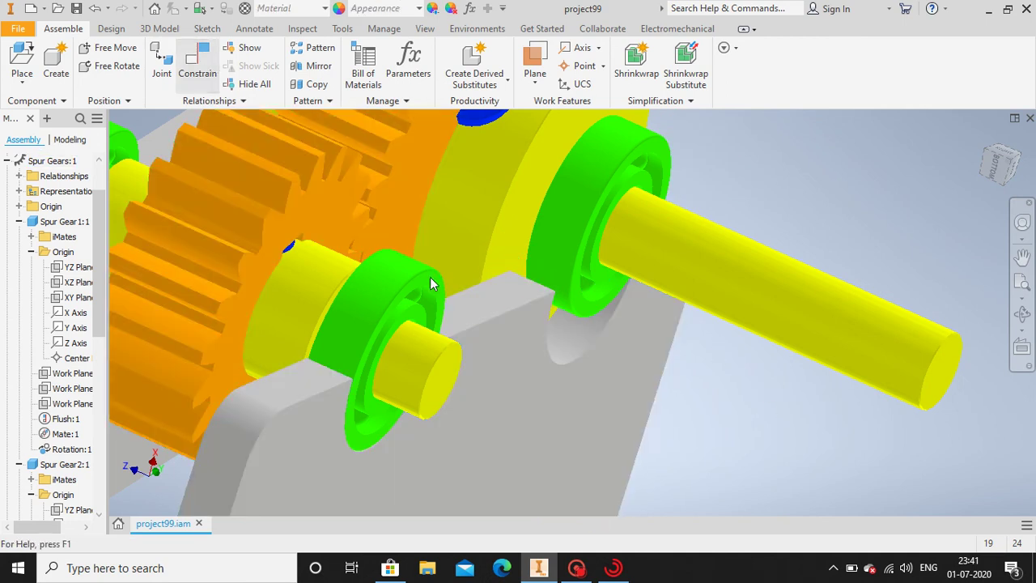
left_click(584, 348)
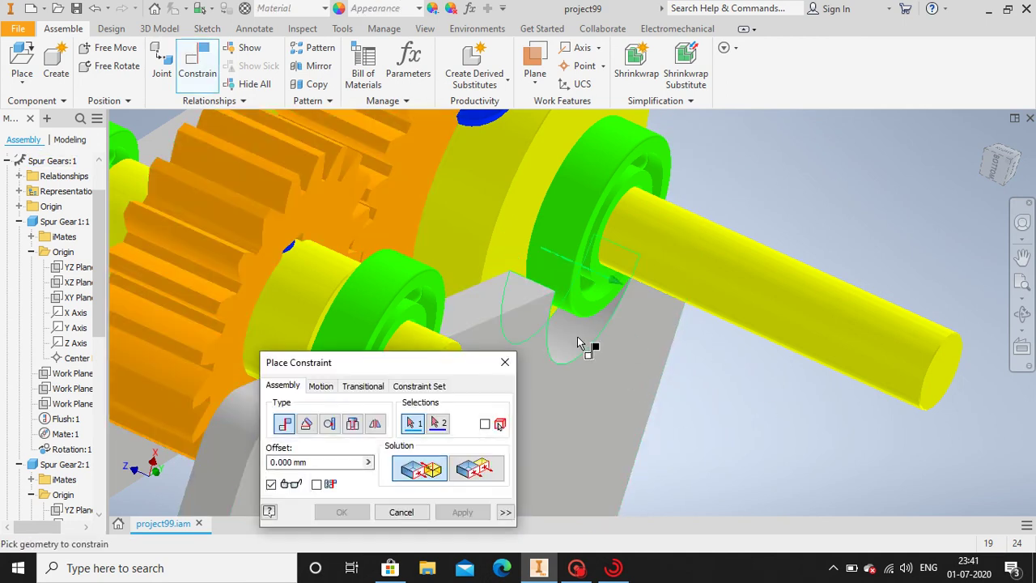
left_click(575, 210)
left_click(342, 512)
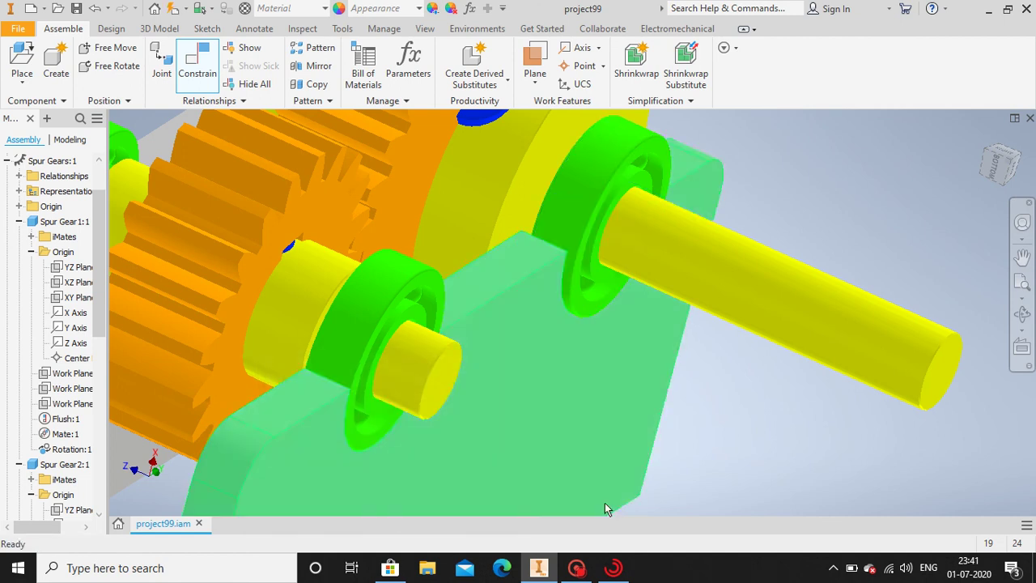
- Inspect the gear assembly from several angles to check how both housing plates seat against the four bearings
scroll(921, 437, "down", 5)
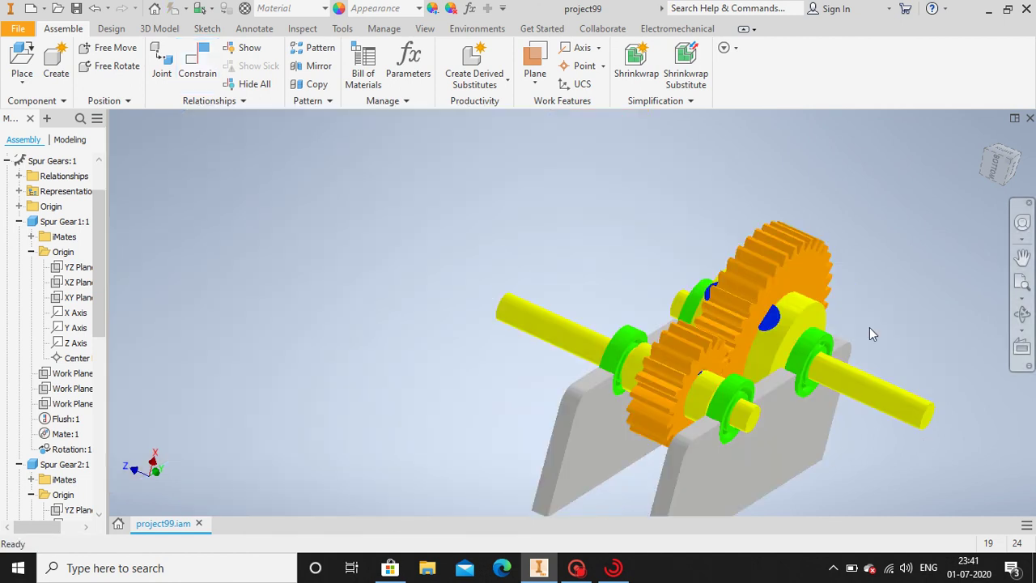
left_click(1022, 316)
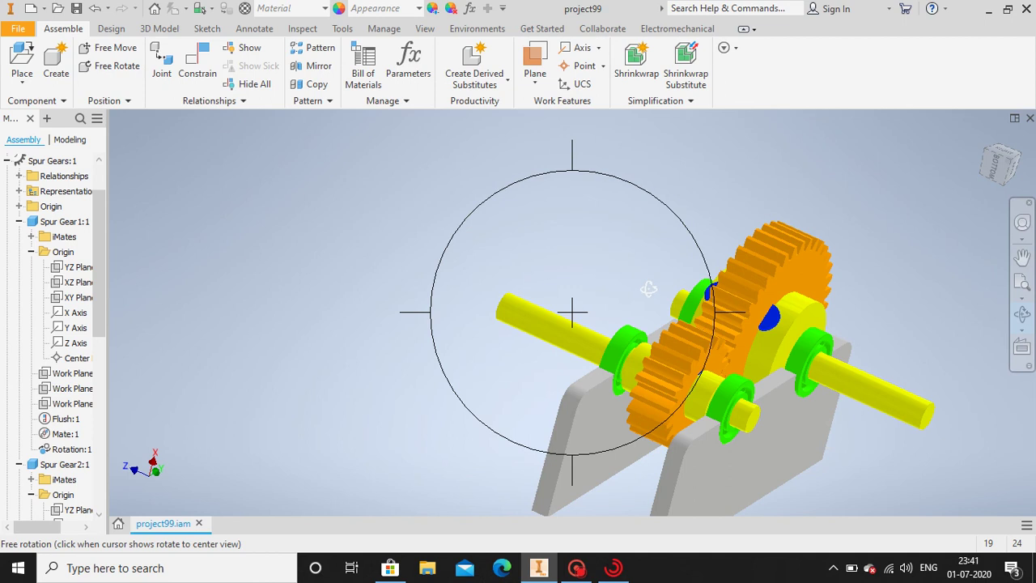
left_click_drag(649, 289, 748, 354)
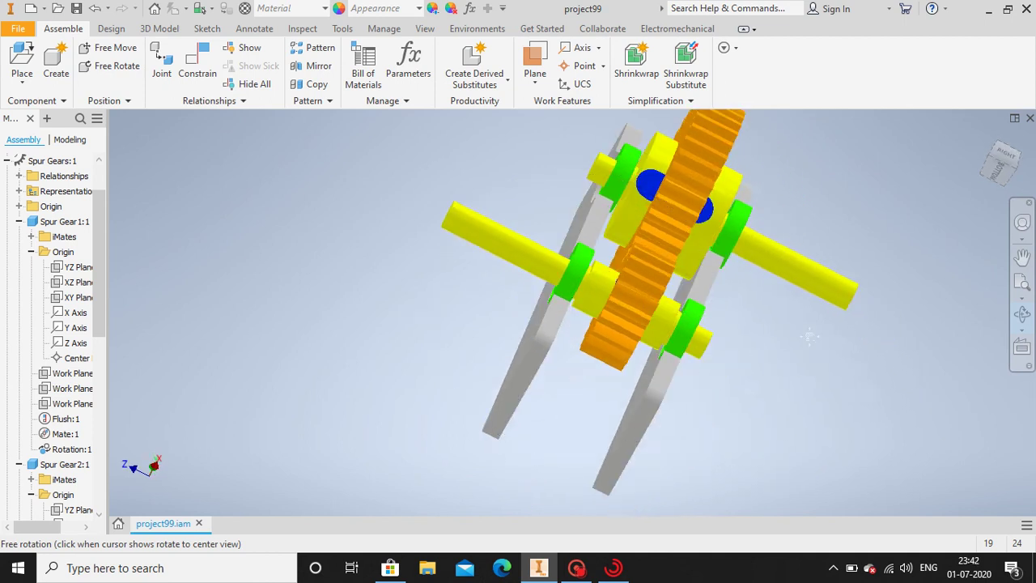
middle_click_drag(809, 336, 757, 334)
left_click(1021, 316)
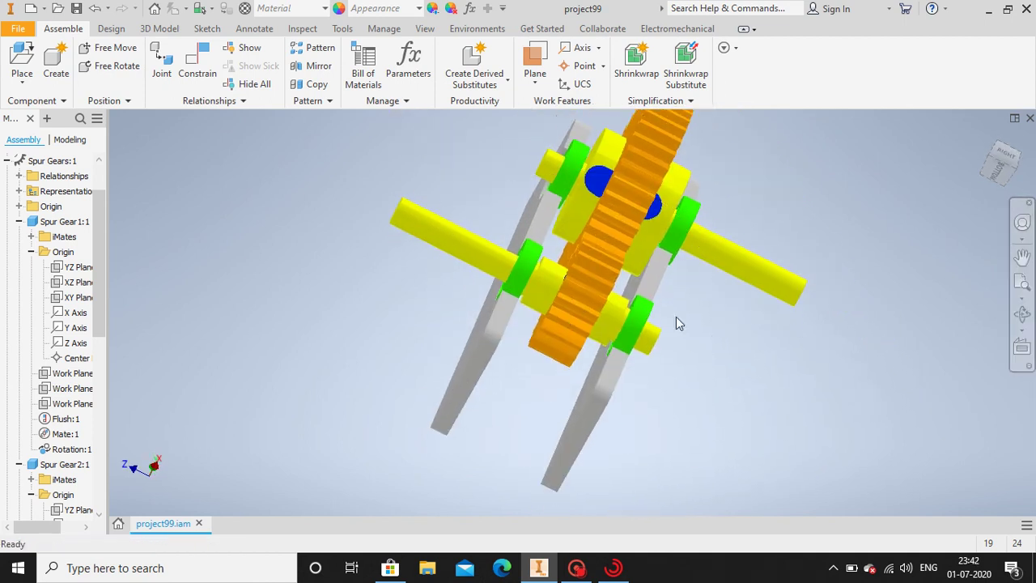
left_click(1022, 315)
left_click_drag(711, 318, 693, 247)
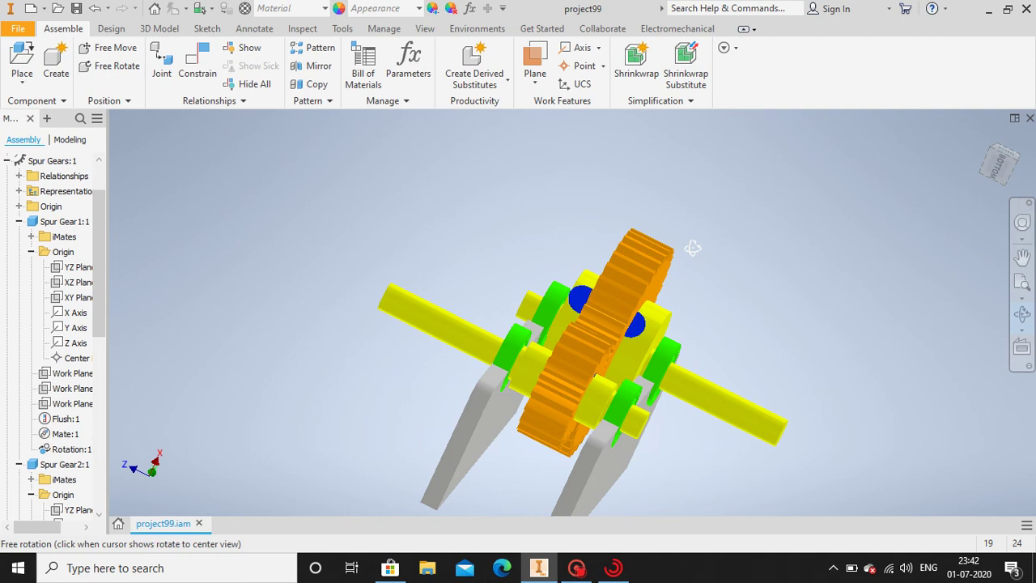
- Ground both bearing housing plates so they stay fixed in the assembly
middle_click_drag(780, 281, 760, 189)
left_click(1022, 314)
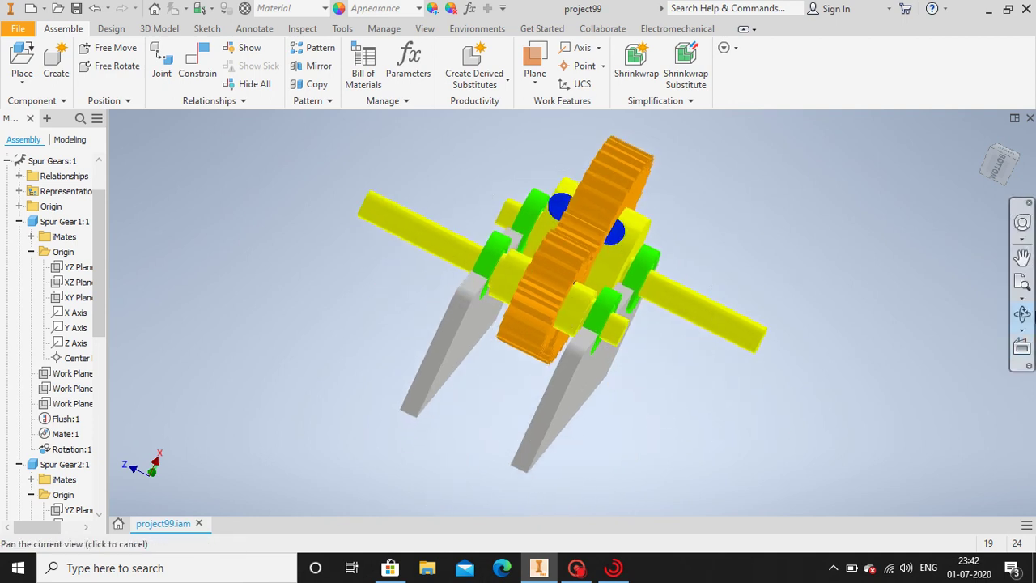
left_click(1022, 299)
left_click(1023, 315)
key("Escape")
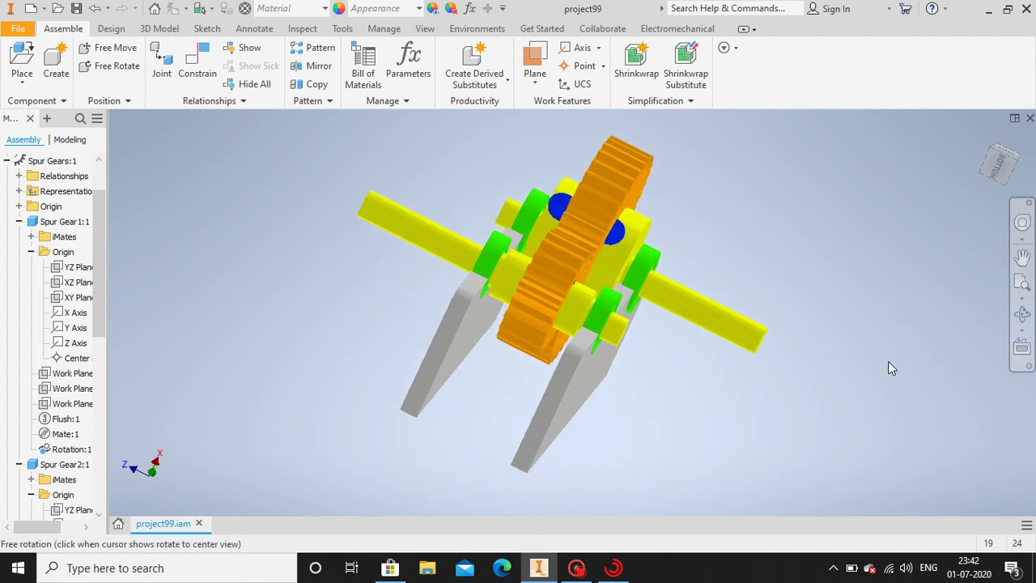
right_click(585, 381)
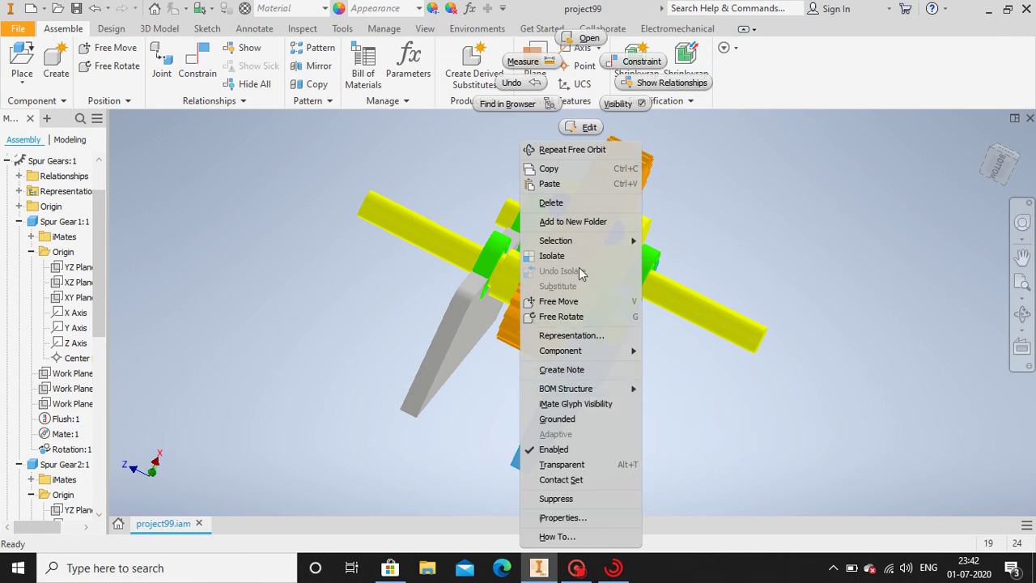
left_click(574, 421)
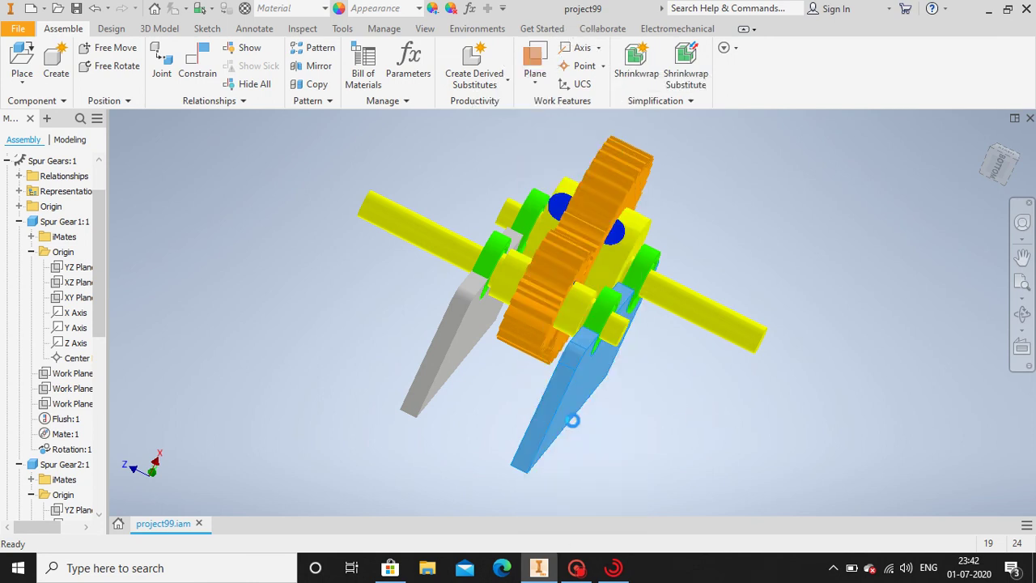
left_click(461, 364)
right_click(453, 359)
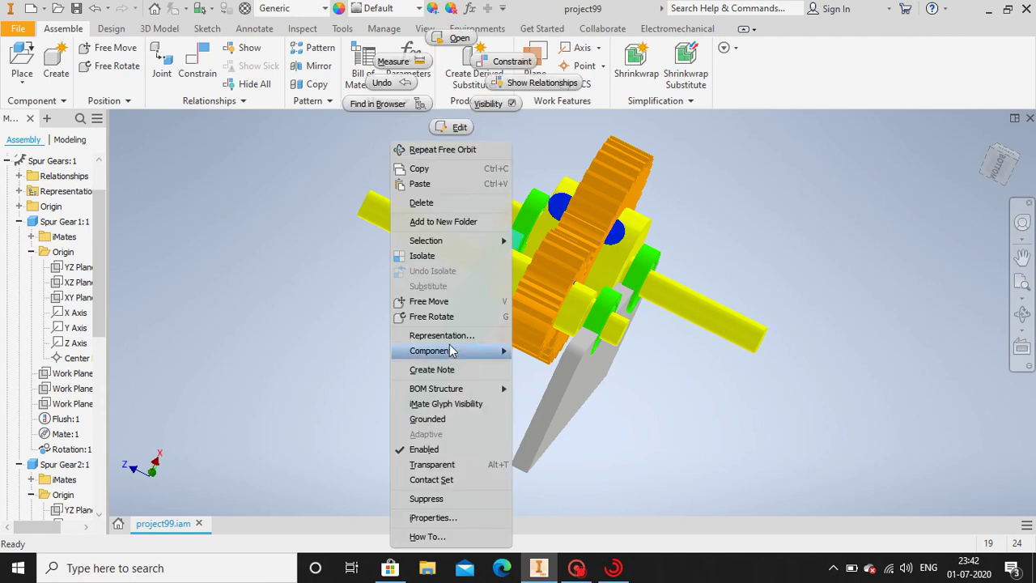
left_click(454, 420)
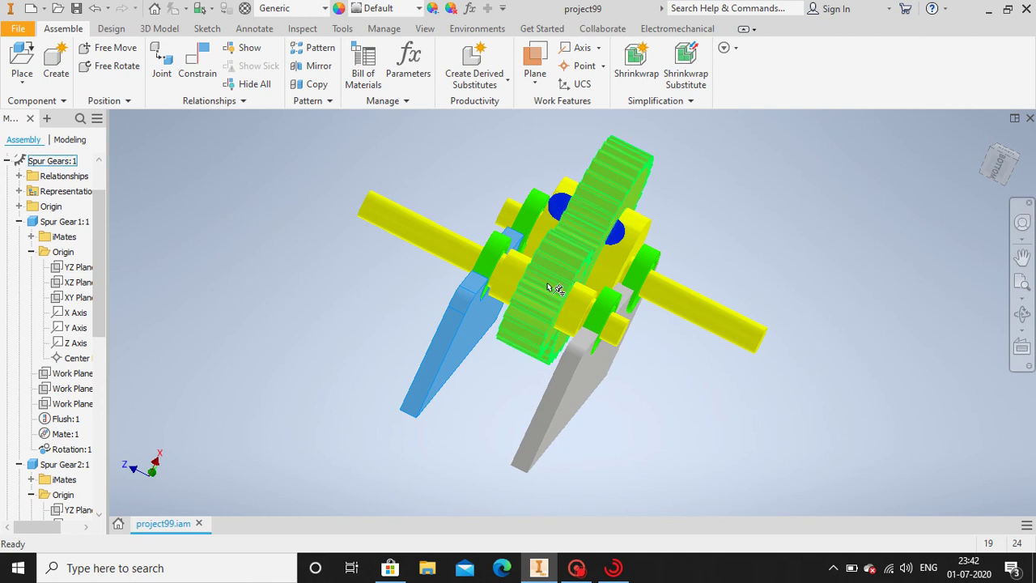
- Make the spur gear subassembly flexible and rotate the larger gear slightly by its long shaft
left_click(752, 231)
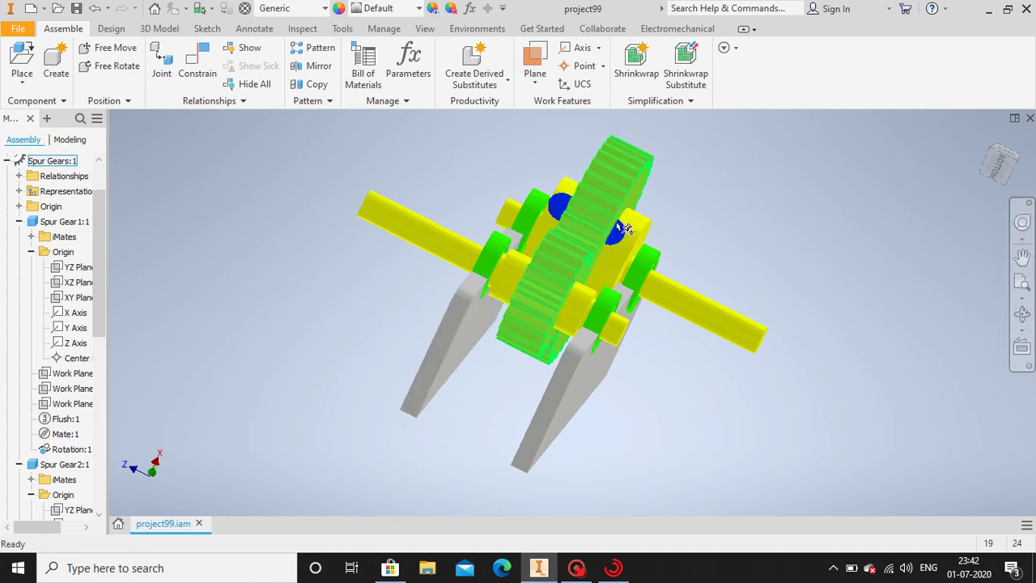
left_click(558, 241)
right_click(558, 239)
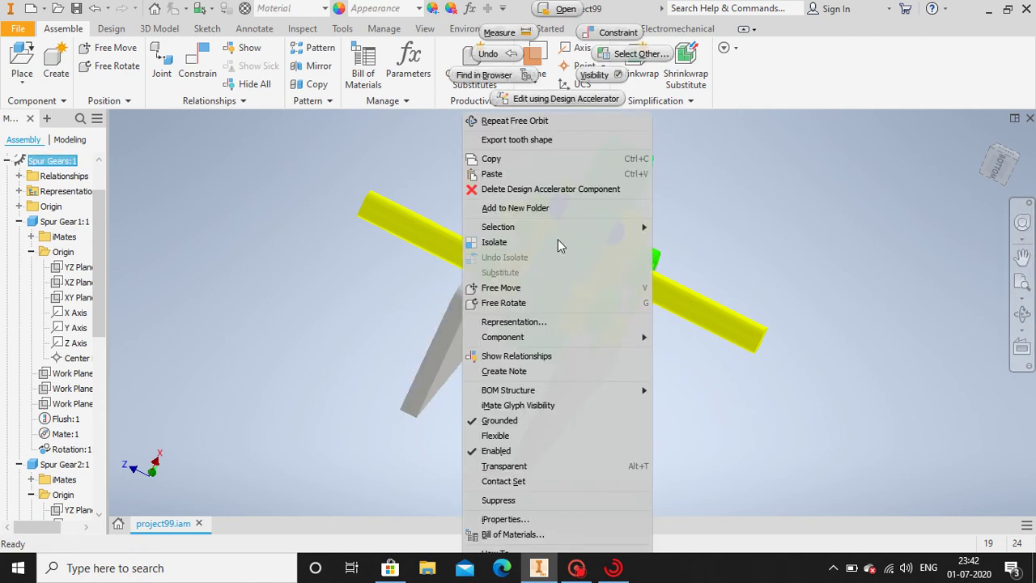
left_click(520, 435)
left_click(873, 321)
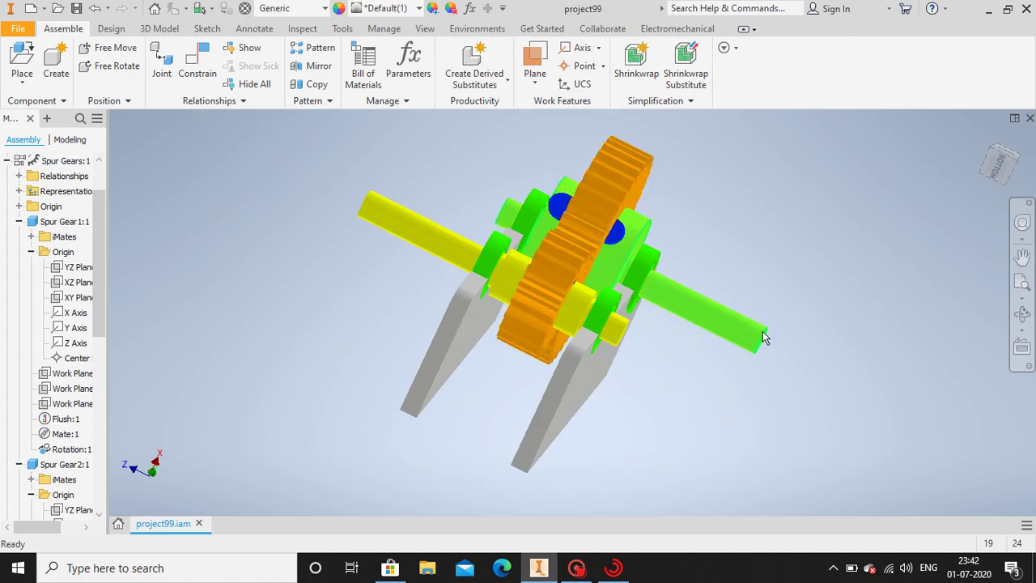
left_click_drag(764, 333, 790, 306)
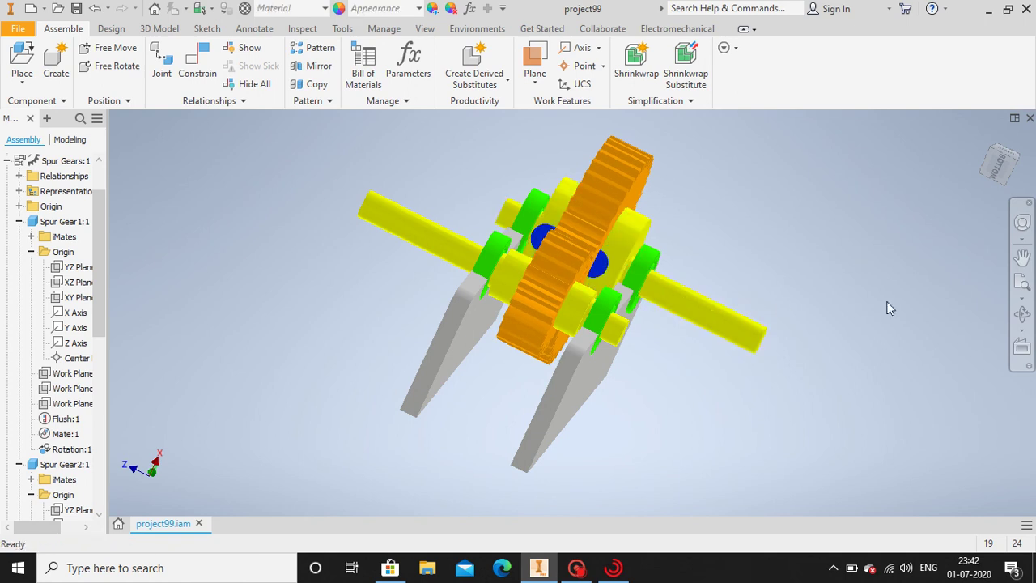
- Start a parallel spline with only a shaft groove on the larger gear's long shaft, using 3.5 kW power and 60 rpm speed
left_click(1022, 313)
left_click_drag(629, 281, 586, 274)
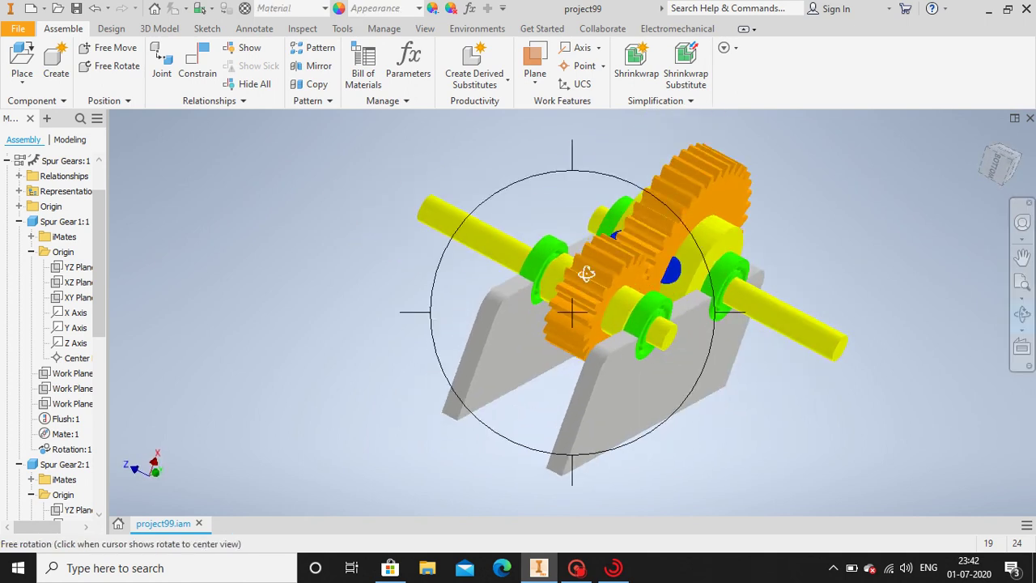
key("Escape")
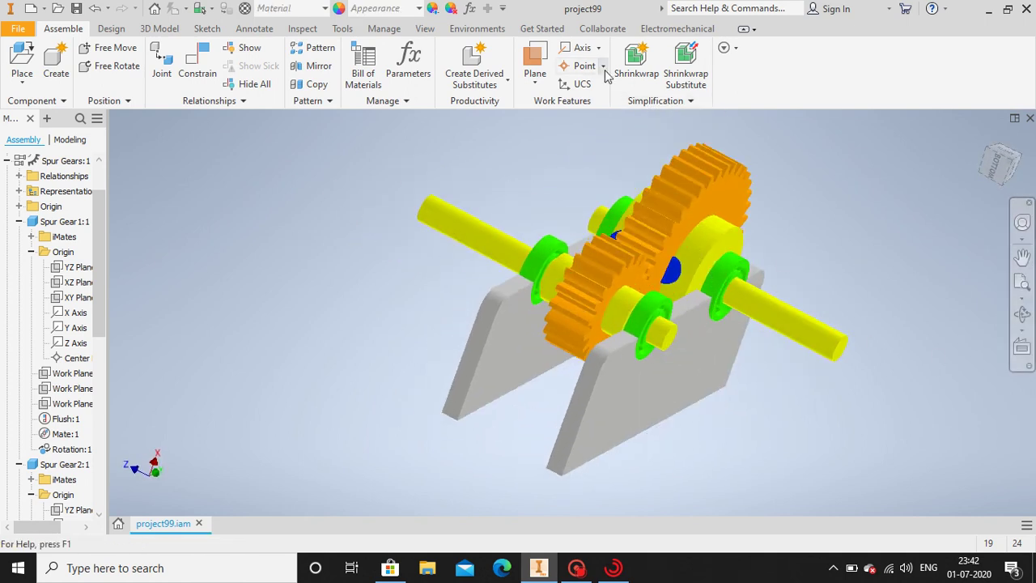
left_click(105, 31)
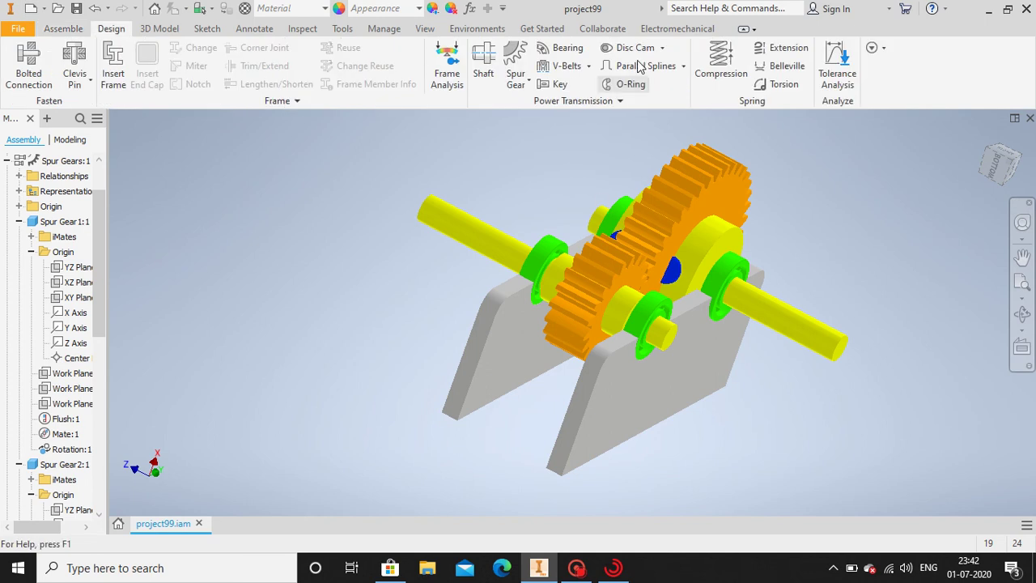
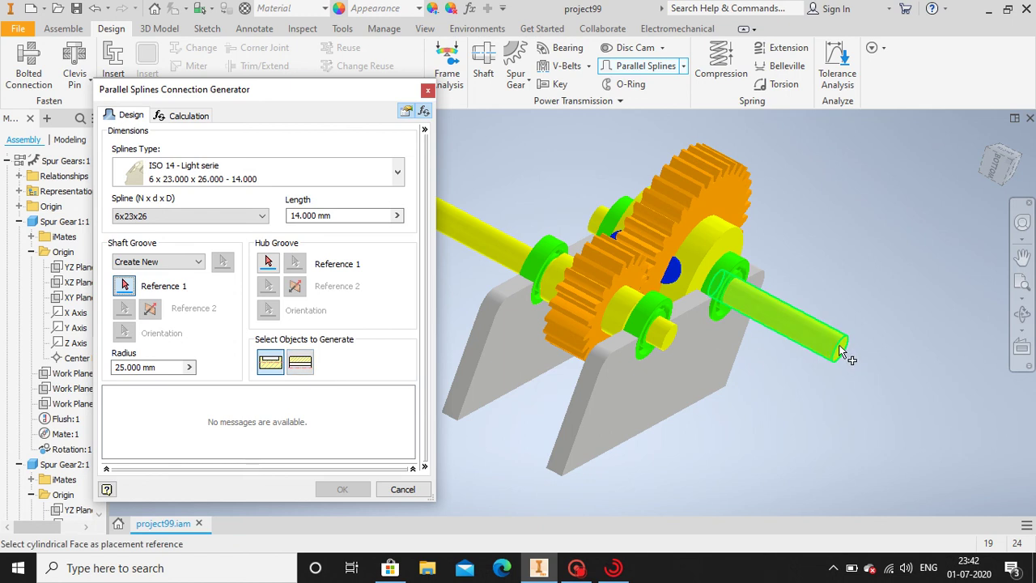
left_click(813, 335)
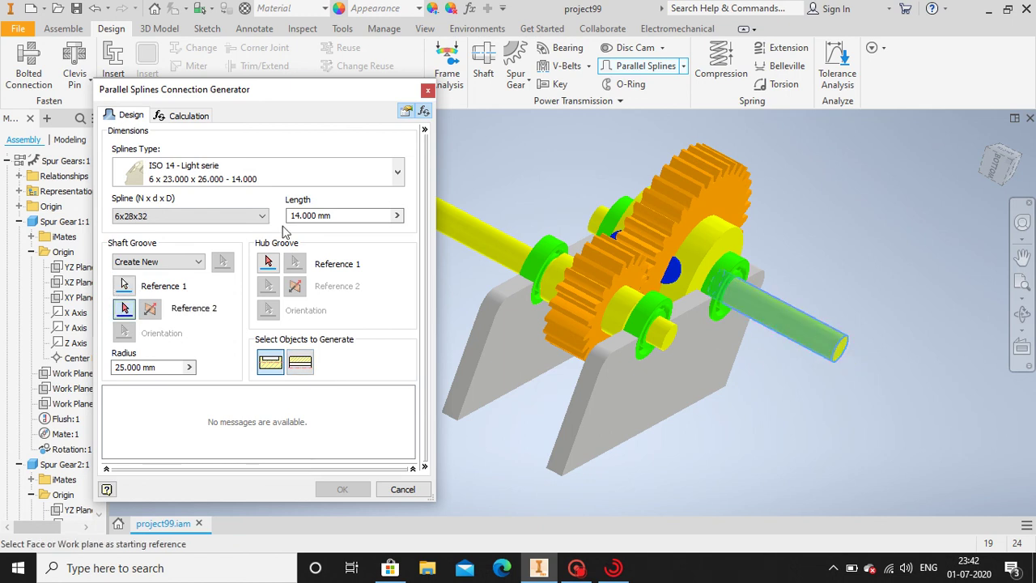
left_click(187, 116)
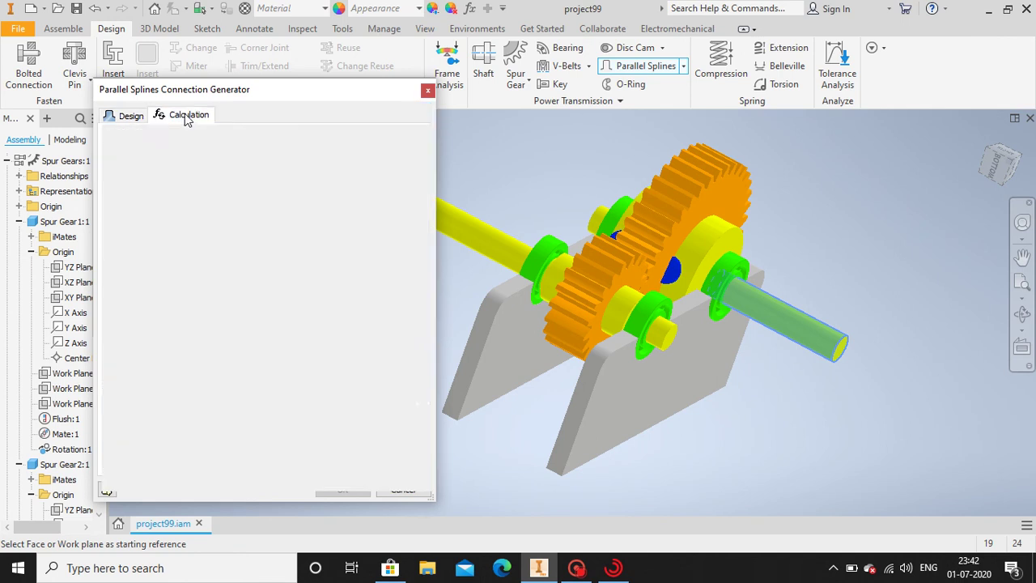
left_click(300, 221)
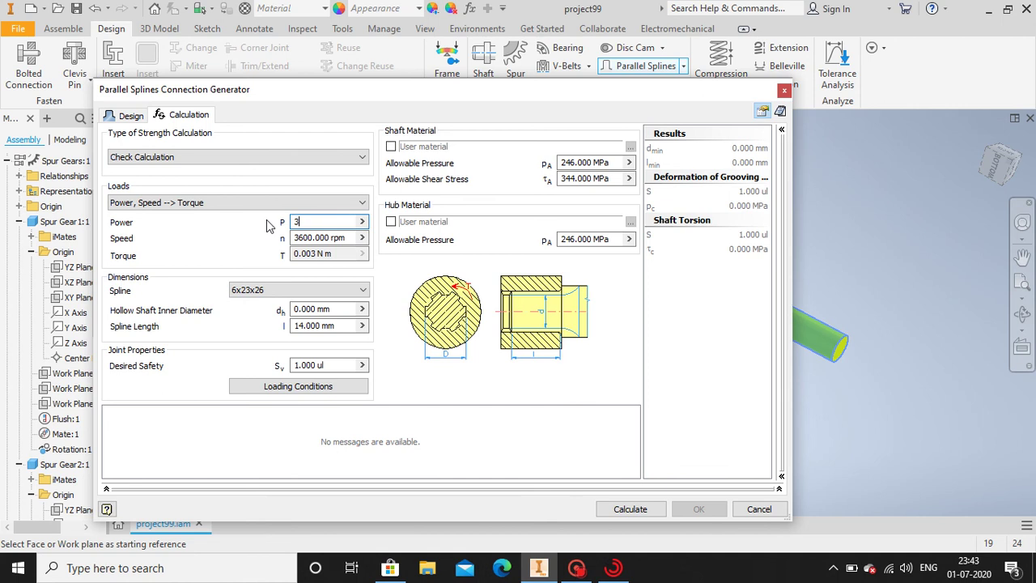
left_click_drag(417, 101, 407, 138)
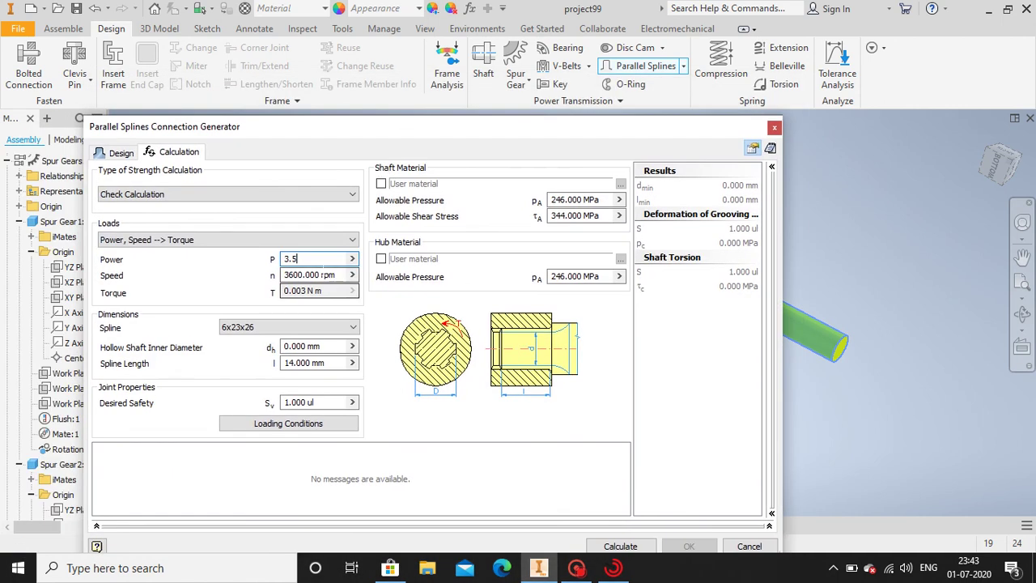
double_click(297, 275)
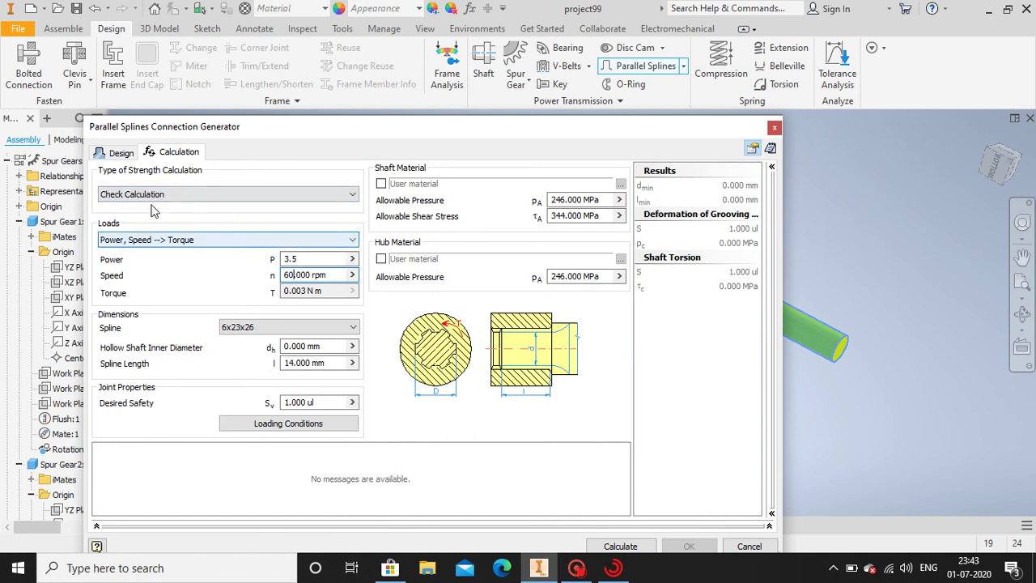
- Switch the spline's strength calculation to Length Design, set the desired safety to 2 and calculate it
left_click(204, 198)
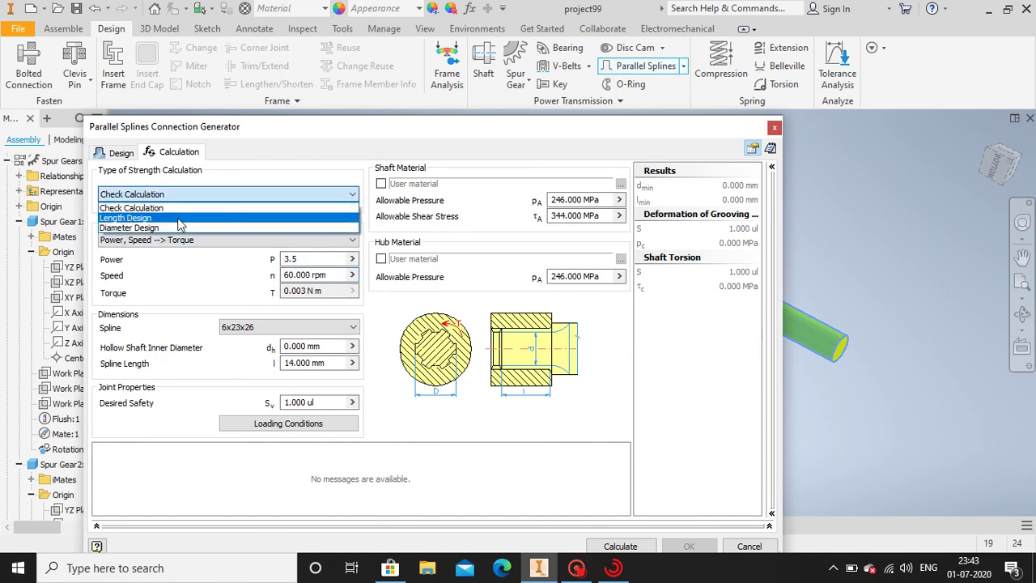
left_click(179, 221)
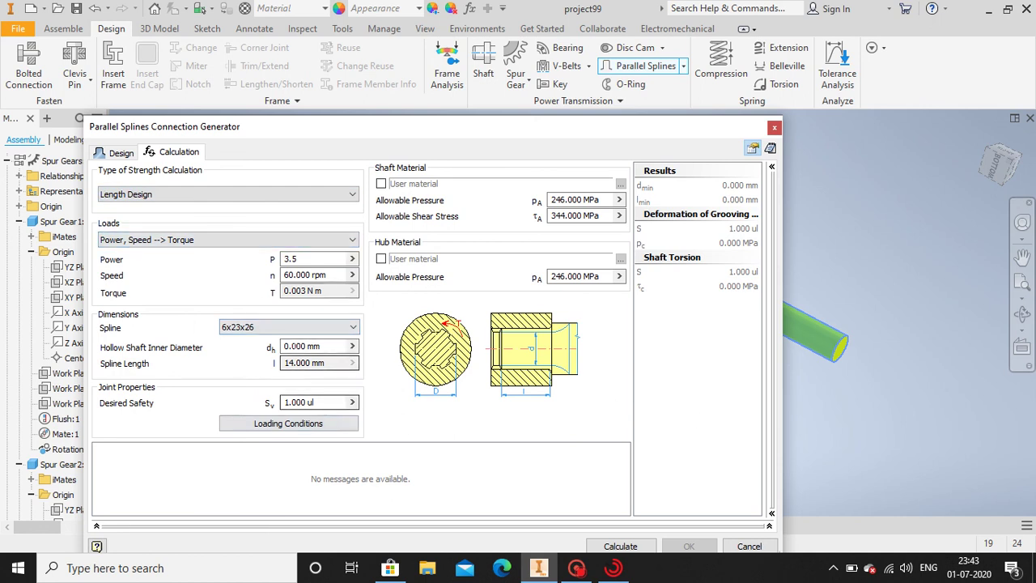
left_click_drag(439, 126, 395, 50)
left_click(578, 470)
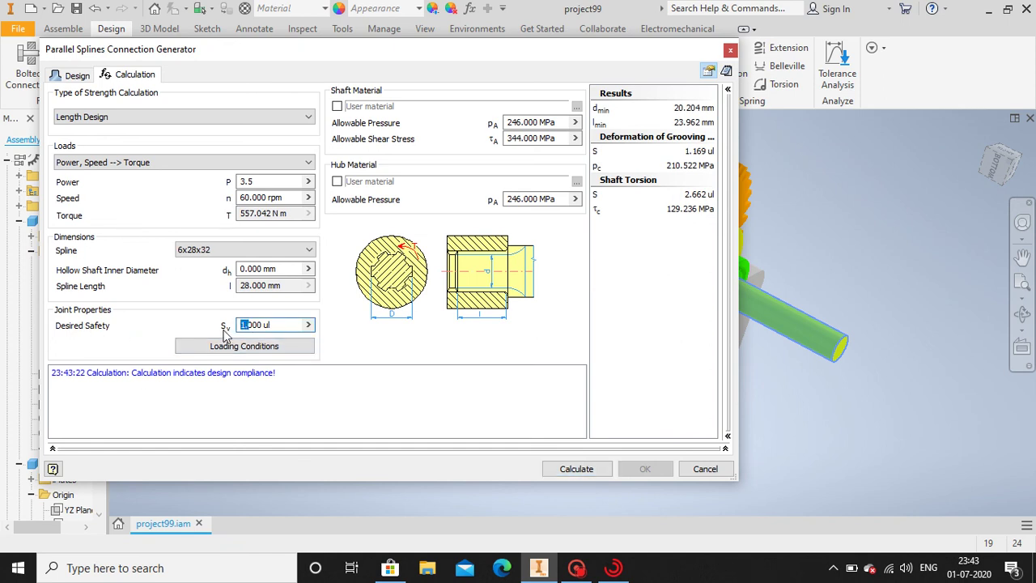
type("2")
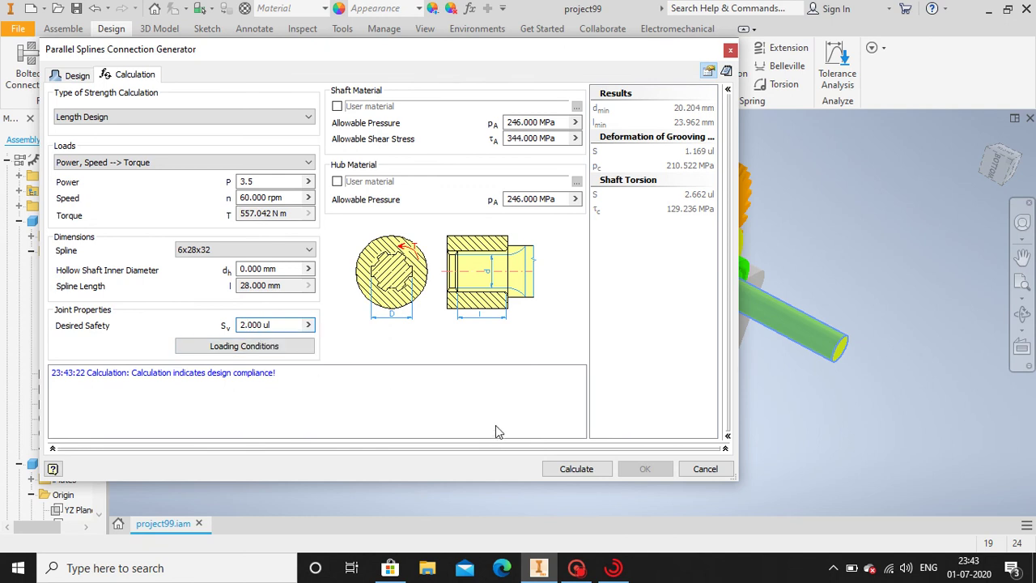
left_click(611, 474)
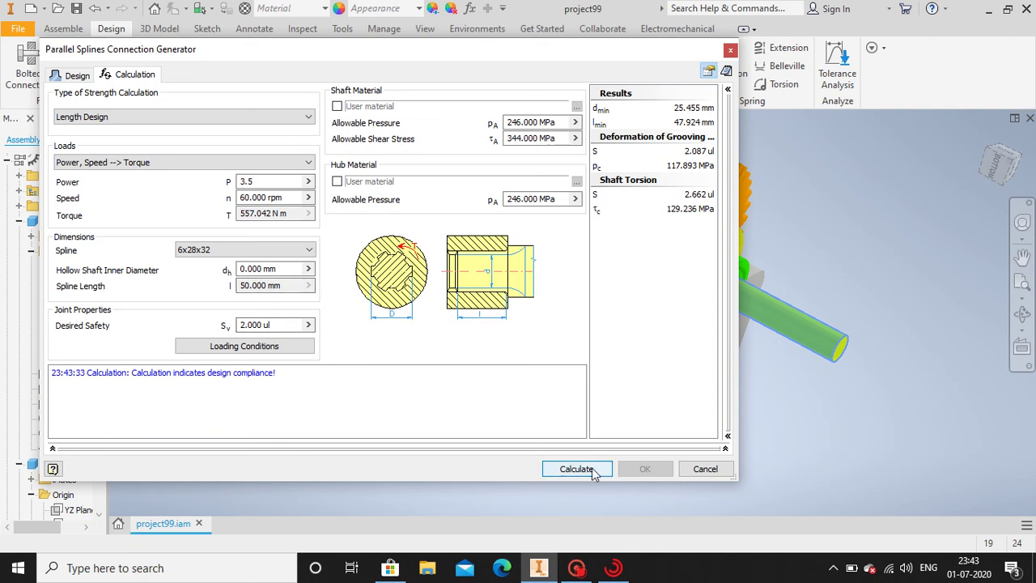
- Start the spline groove at the end face of the larger gear's long shaft and generate it with the default file names
left_click(75, 75)
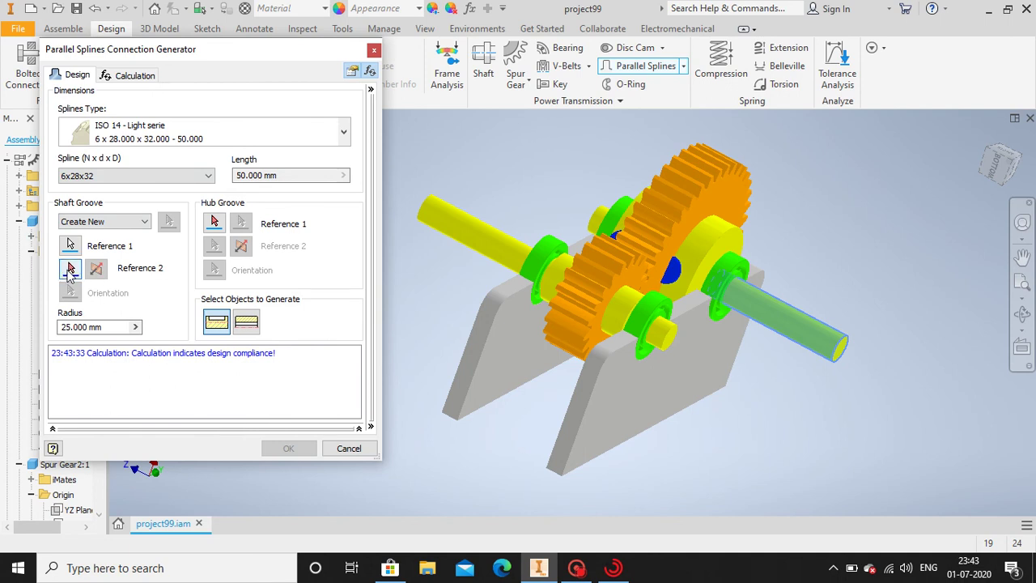
left_click(70, 271)
left_click(840, 361)
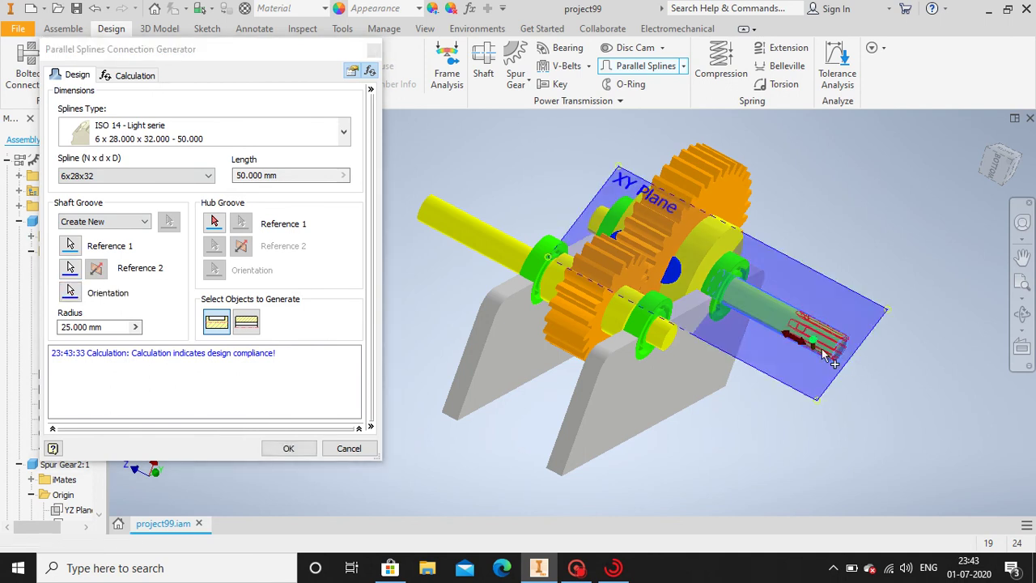
left_click(291, 448)
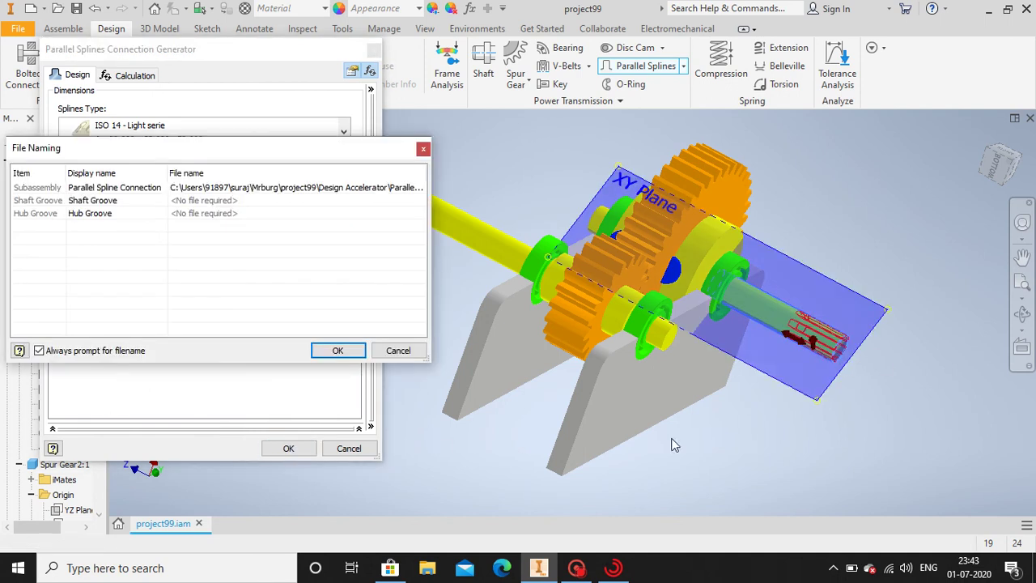
left_click(334, 352)
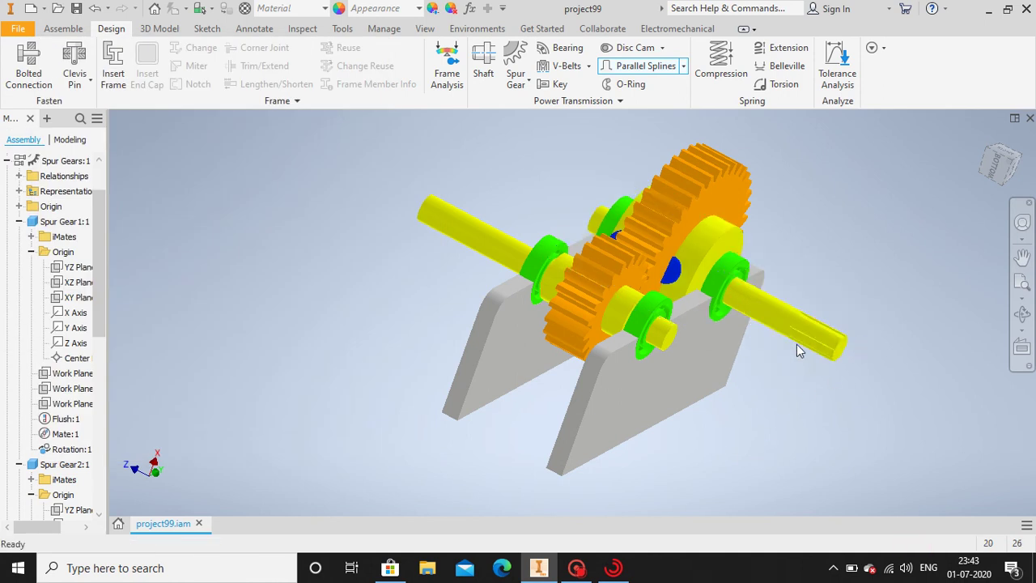
- Start a second parallel spline on the smaller gear's long shaft, with 3.5 kW power and 120 rpm speed as its loads
left_click(1023, 316)
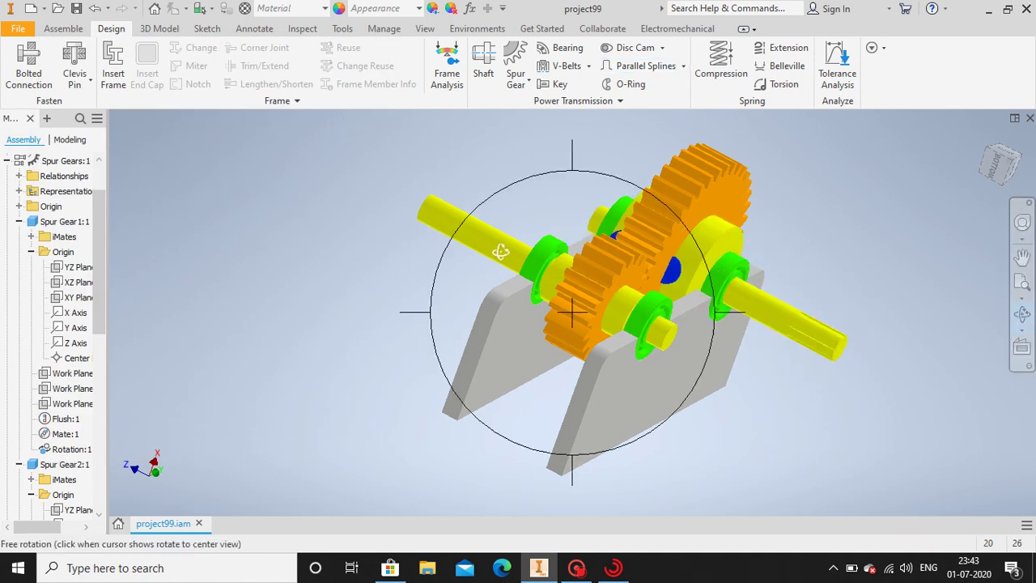
left_click_drag(498, 250, 559, 284)
left_click(1024, 315)
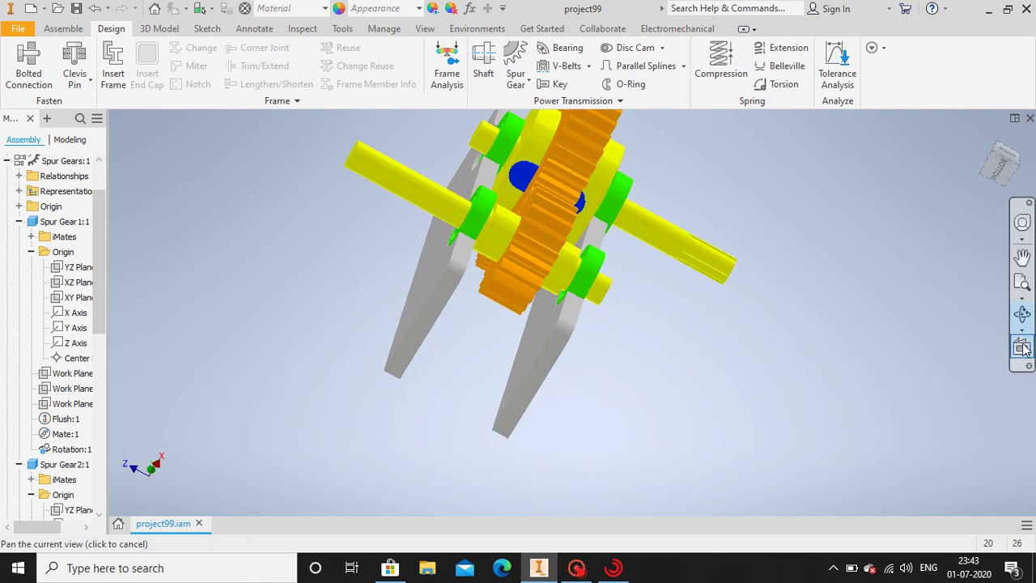
left_click(627, 66)
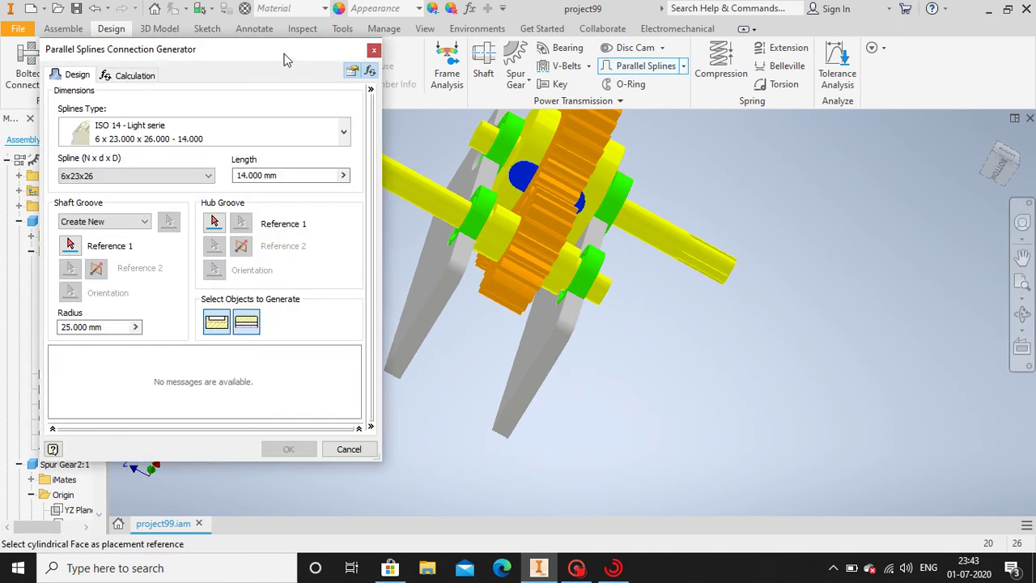
left_click_drag(285, 60, 544, 391)
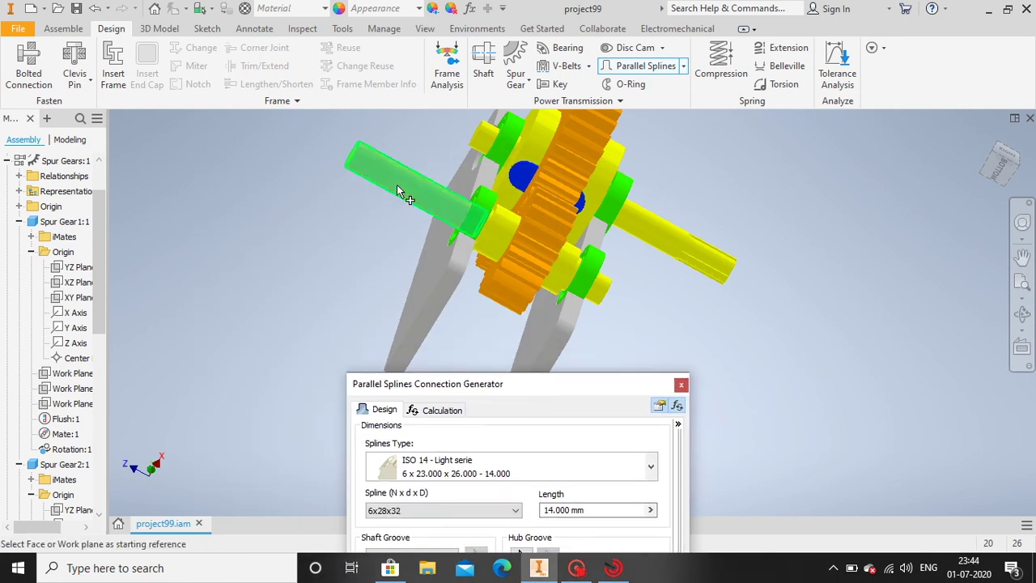
left_click(397, 184)
left_click_drag(462, 387, 379, 204)
left_click(356, 228)
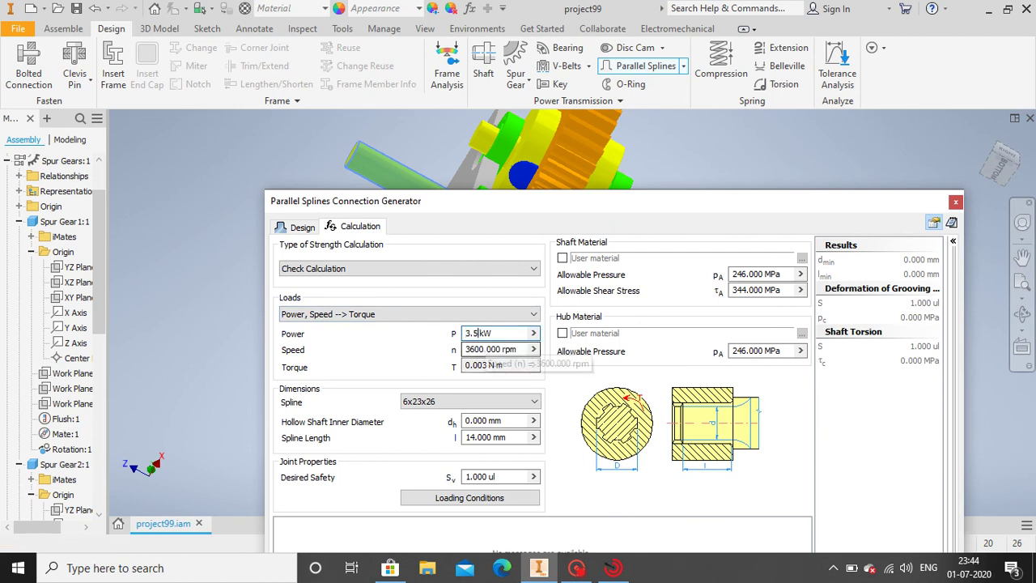
double_click(474, 349)
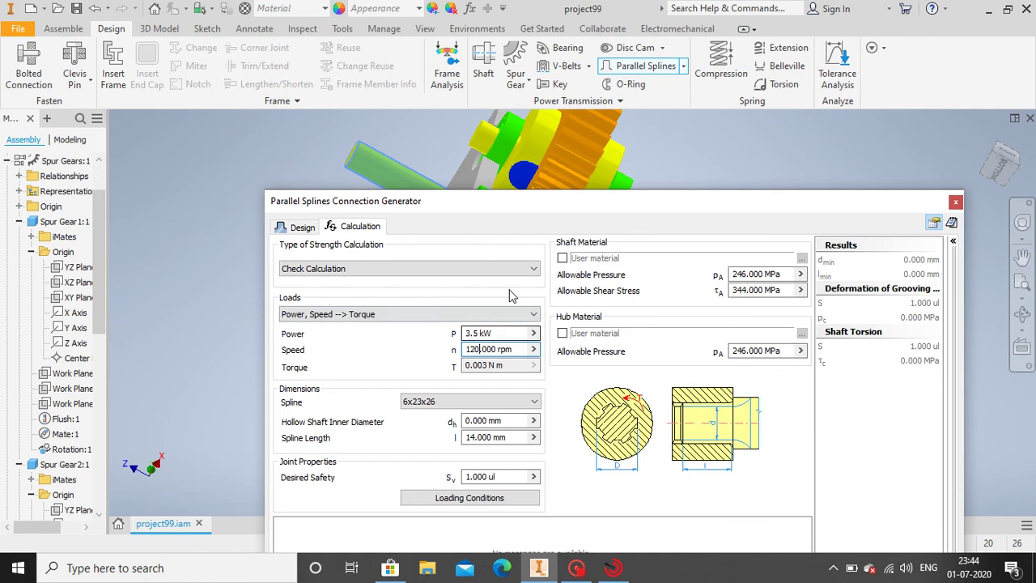
left_click_drag(494, 212, 436, 141)
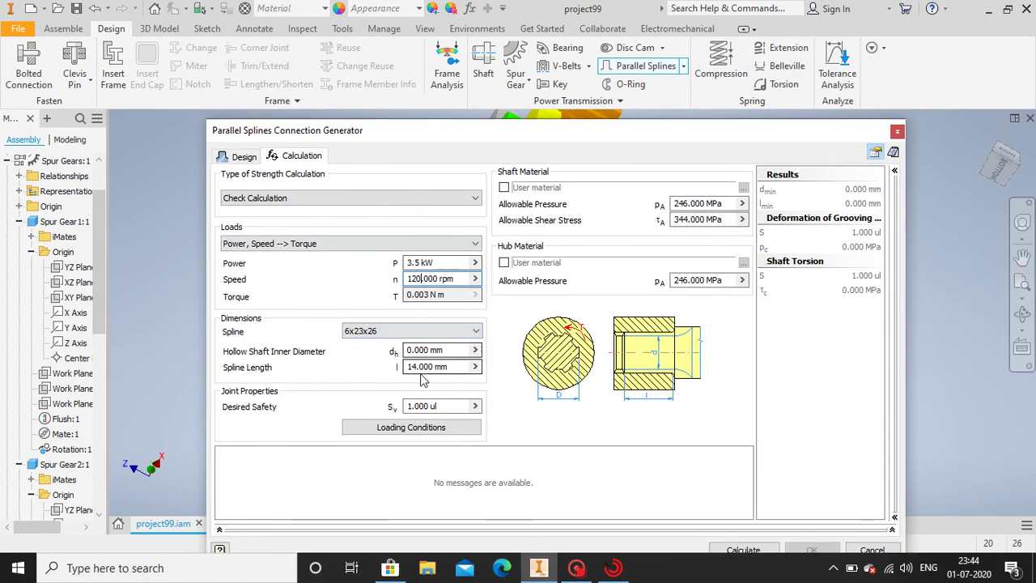
- Use Length Design for the smaller gear's shaft spline with a desired safety of 2, and run the strength calculation
left_click(330, 198)
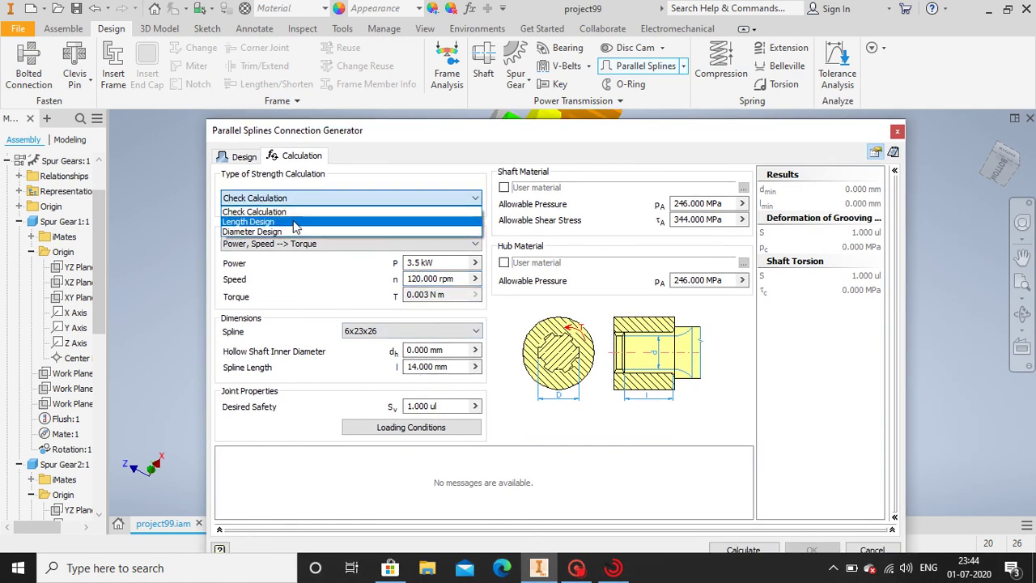
left_click(296, 222)
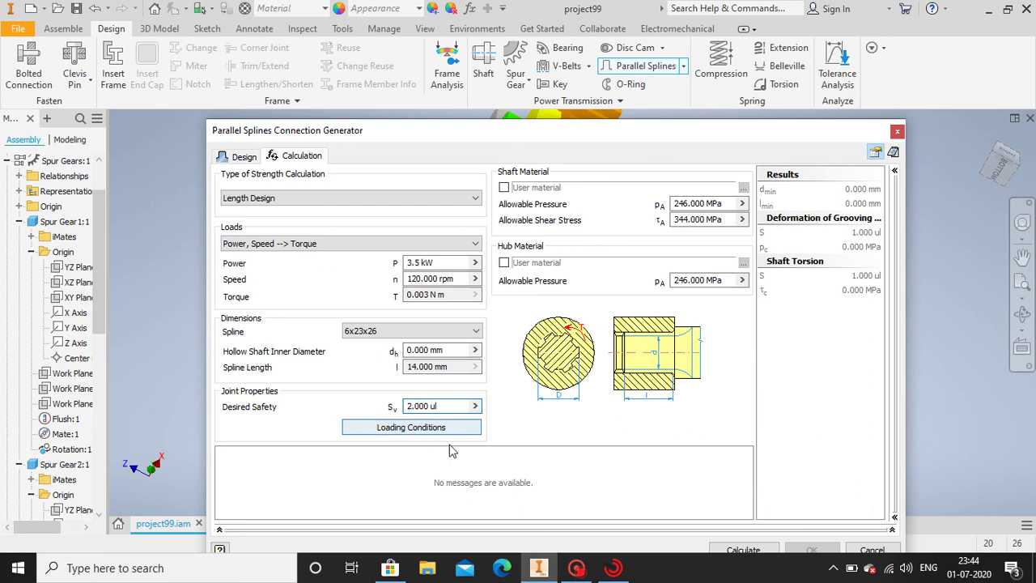
left_click_drag(543, 141, 430, 51)
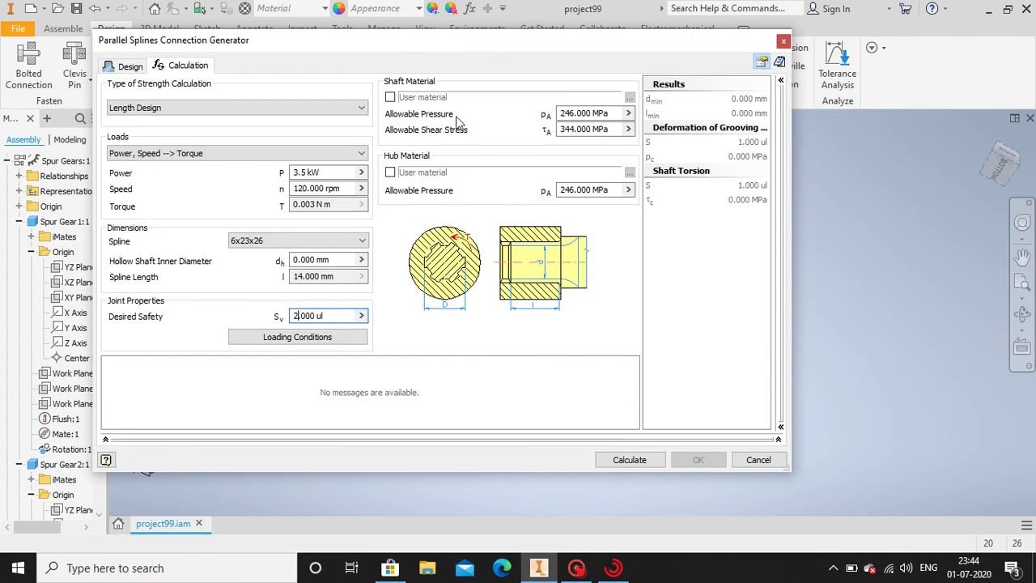
left_click(638, 465)
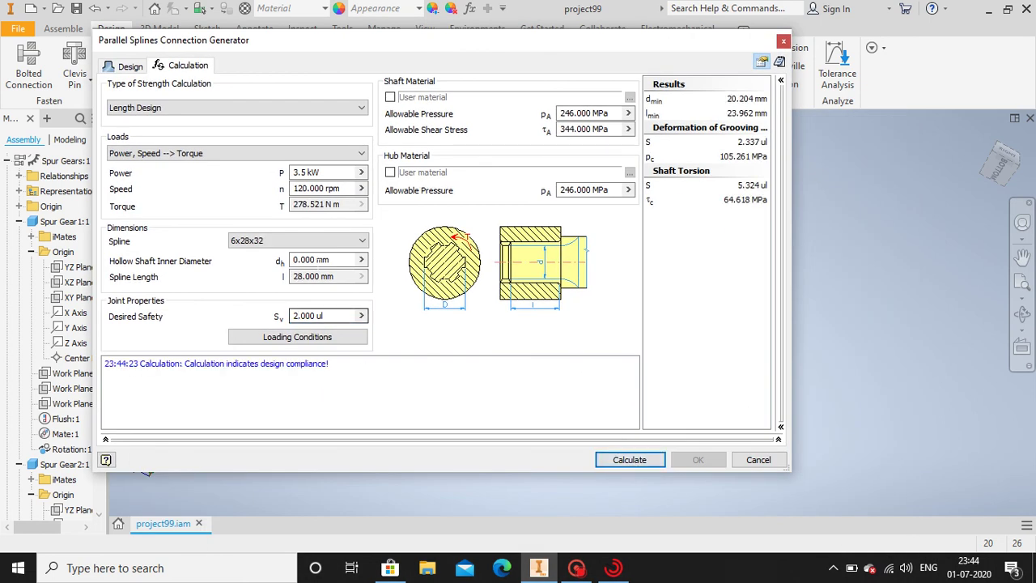
- Place the spline groove's start at the end face of the smaller gear's long shaft and generate it with the default file names
left_click(134, 67)
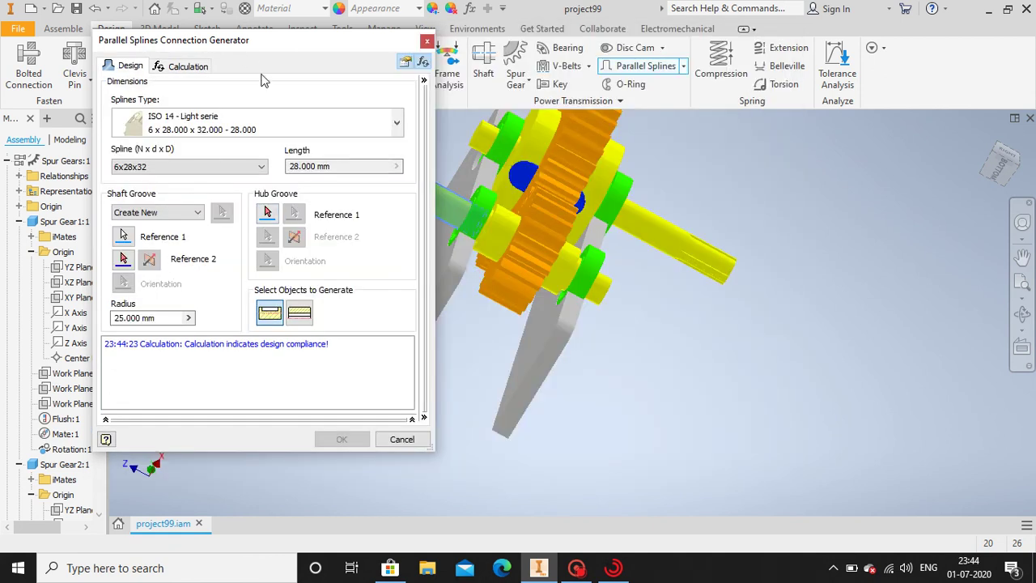
left_click_drag(270, 46, 670, 223)
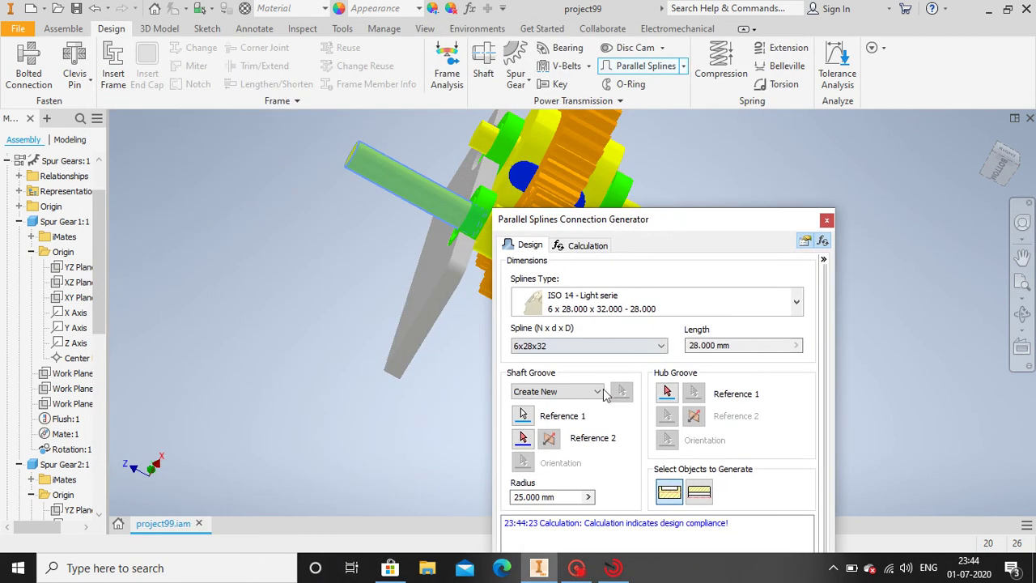
left_click(354, 154)
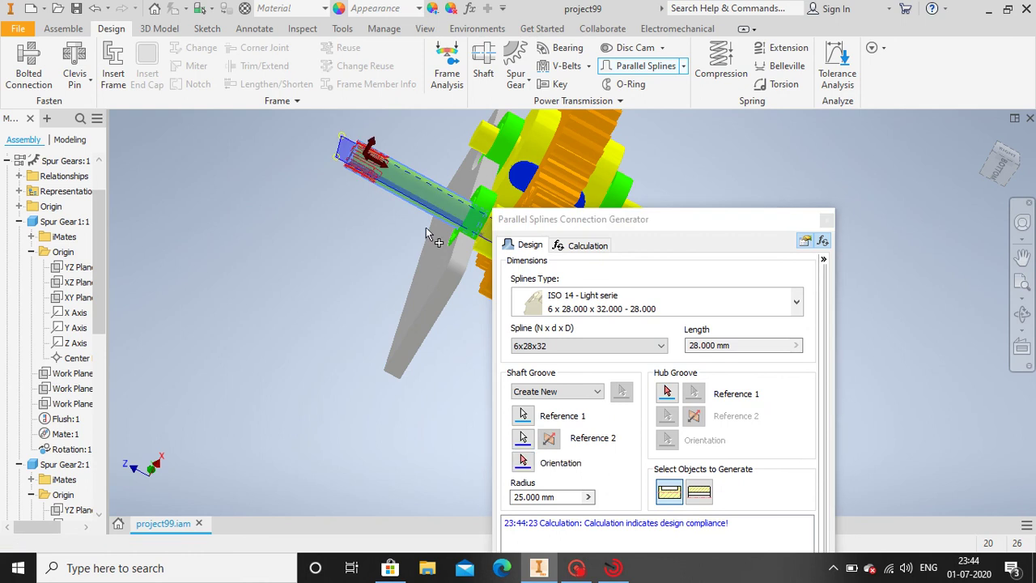
left_click_drag(636, 220, 472, 113)
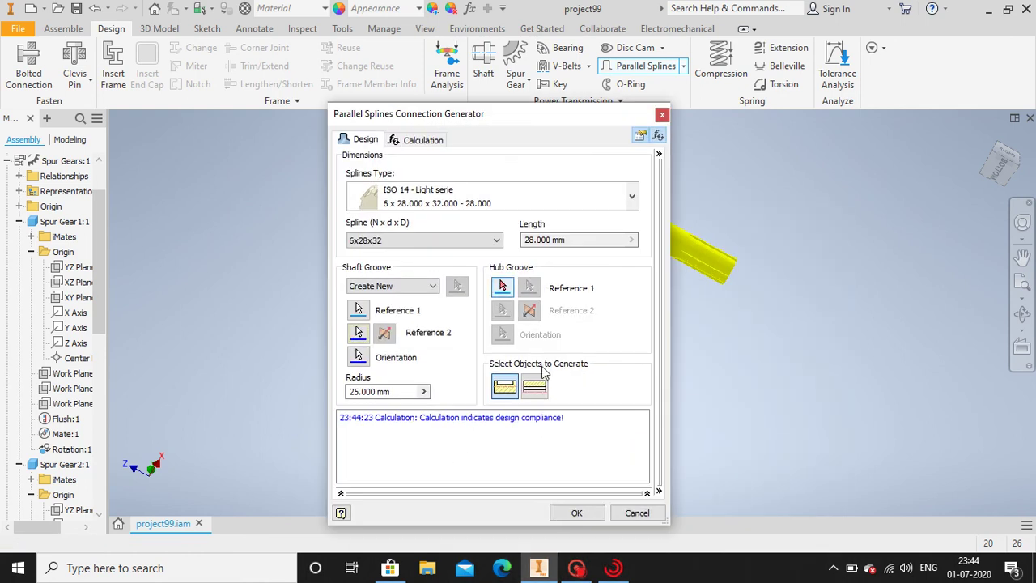
left_click(572, 510)
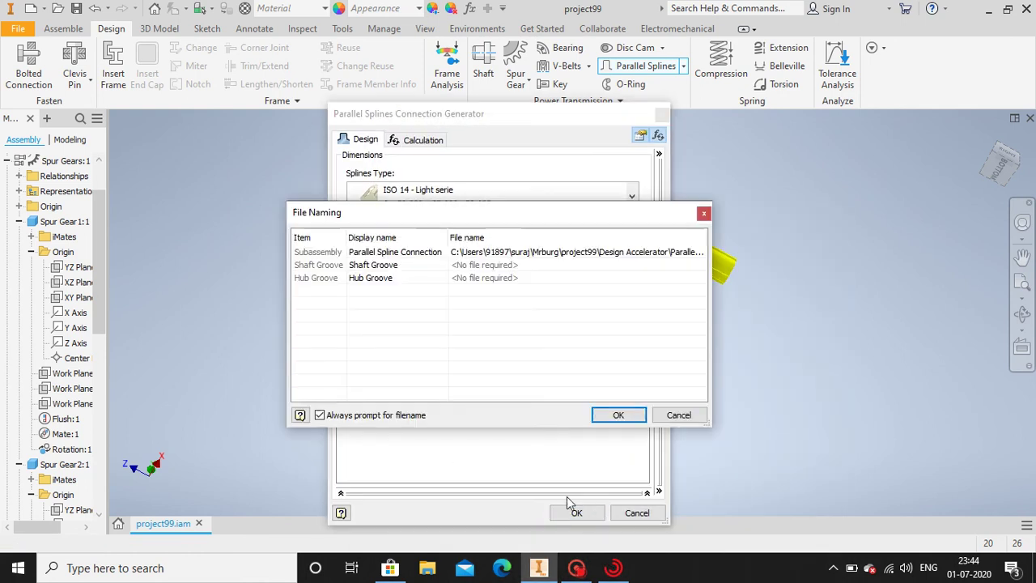
left_click(618, 414)
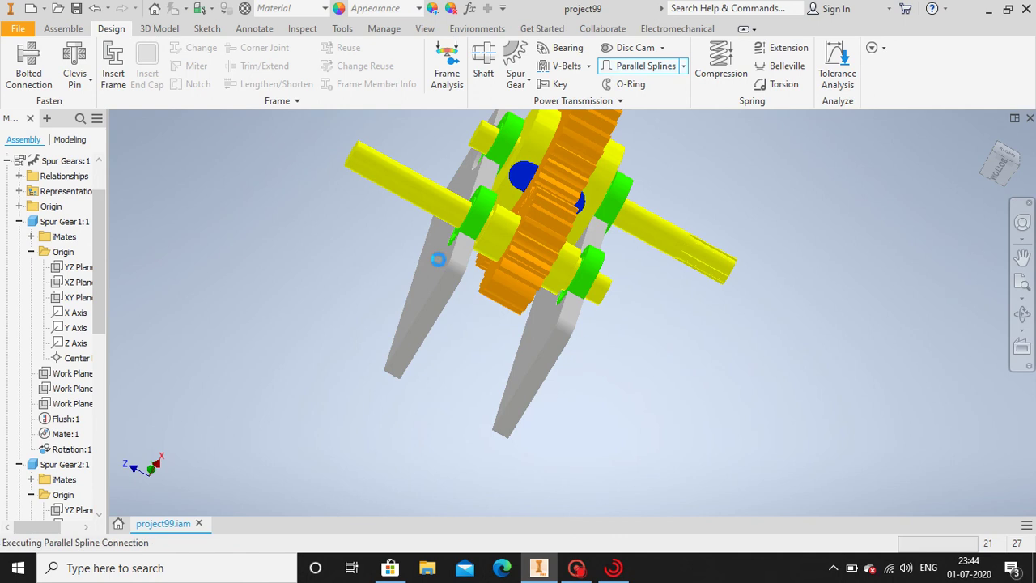
scroll(385, 235, "down", 2)
scroll(389, 211, "up", 3)
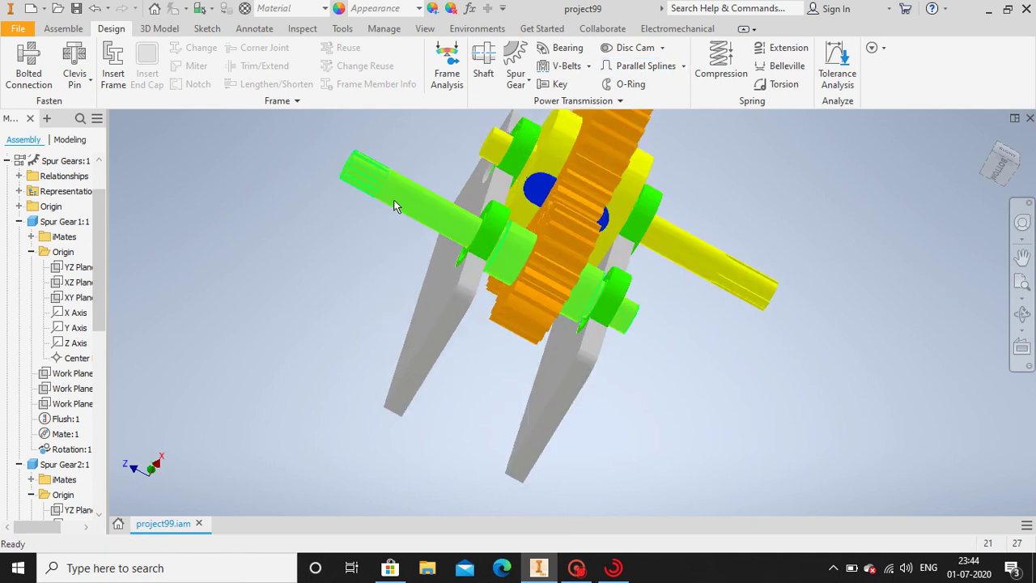
- Colour both housing plates red with the RGB values 255, 42, 0
middle_click_drag(300, 238, 298, 266)
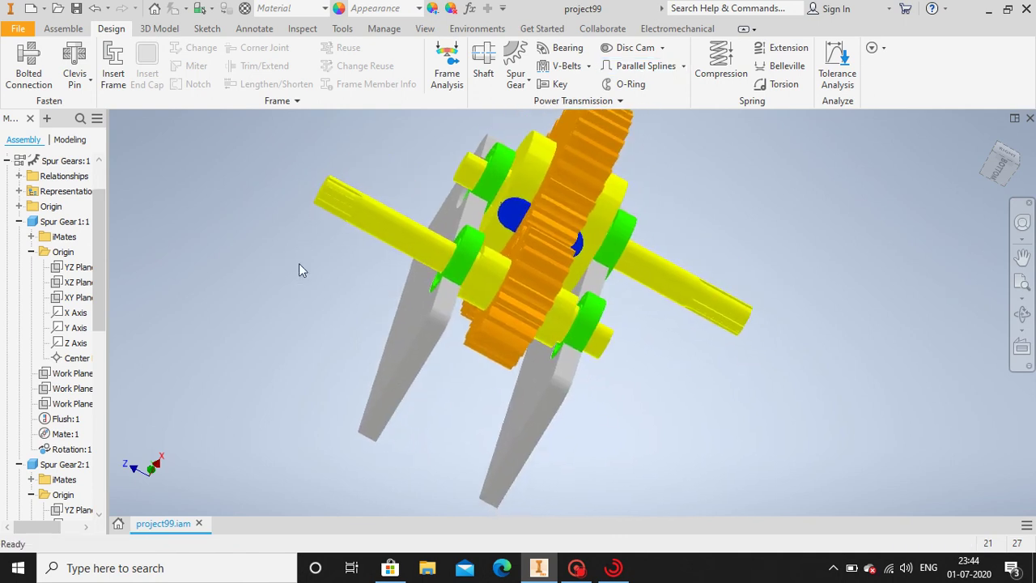
left_click(1022, 315)
left_click_drag(688, 272, 671, 250)
key("Escape")
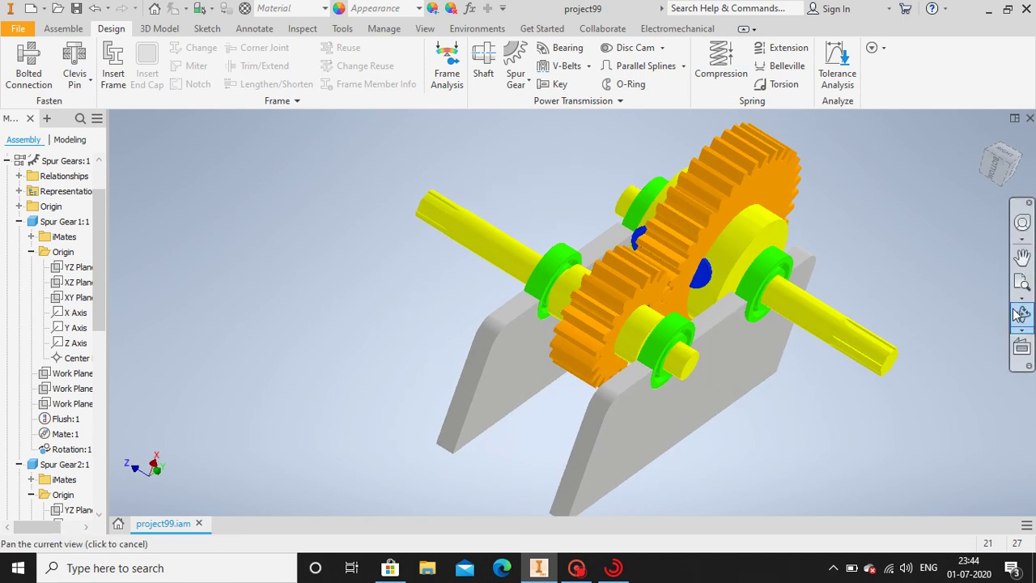
left_click(648, 417)
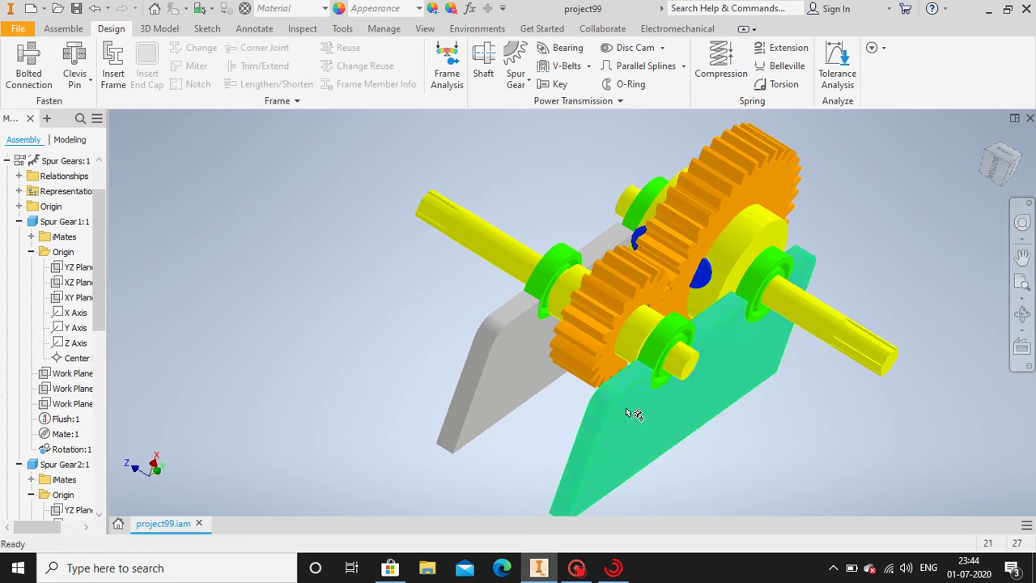
left_click(504, 375, "ctrl")
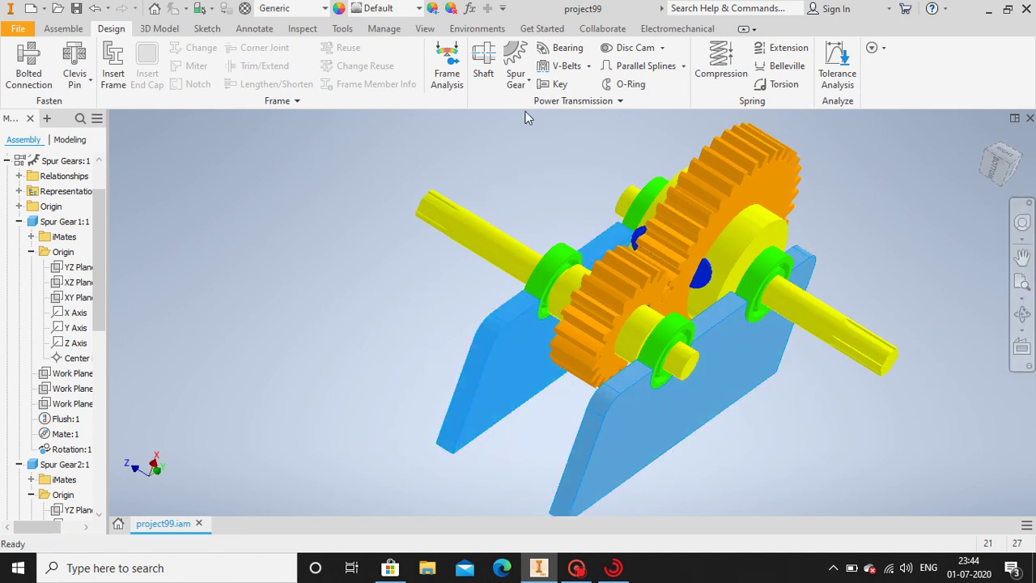
left_click(434, 8)
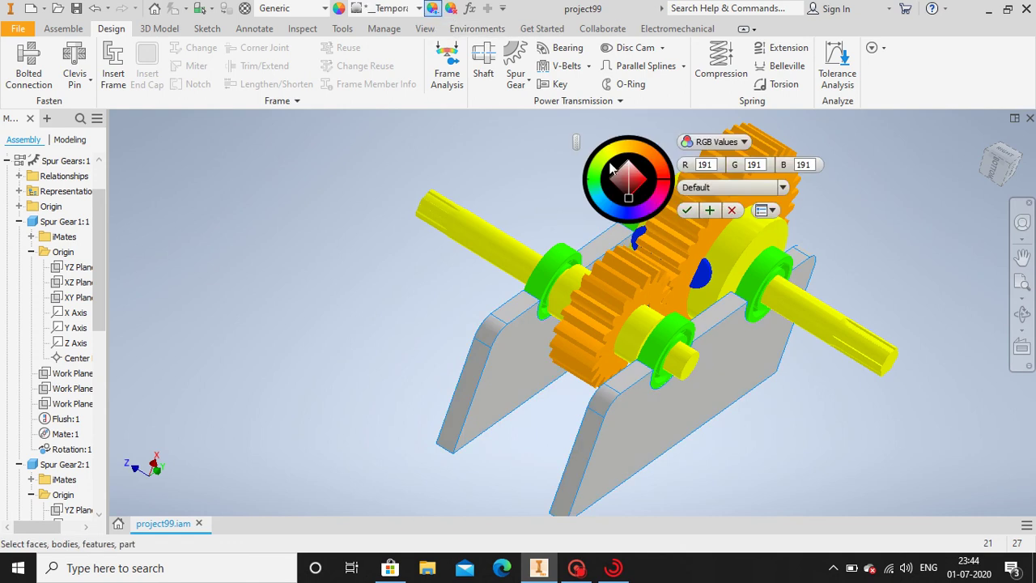
left_click(664, 172)
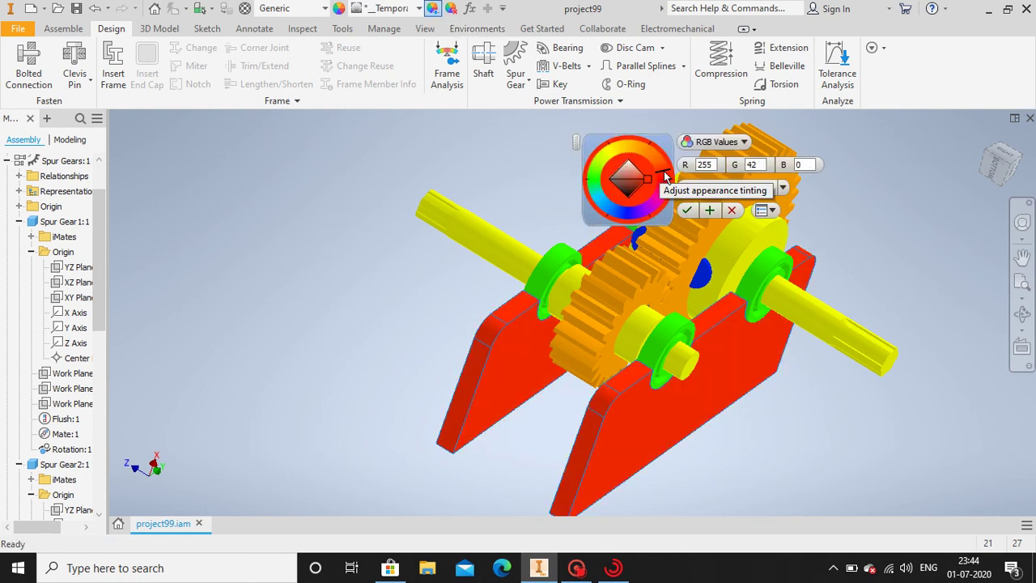
left_click(686, 210)
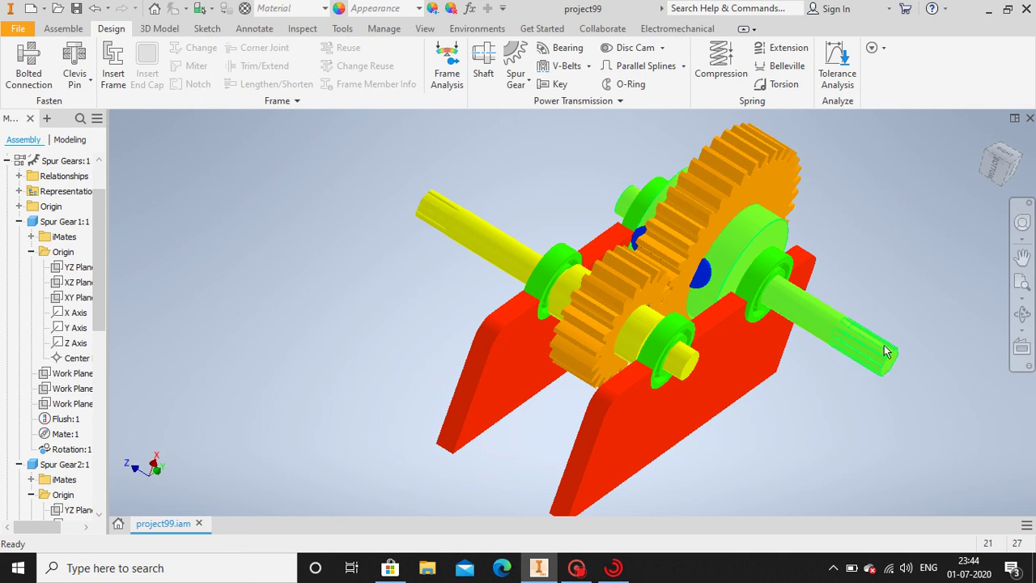
- Rotate the larger gear's long shaft to check how the meshed gears and splined shafts move together
left_click_drag(885, 351, 863, 345)
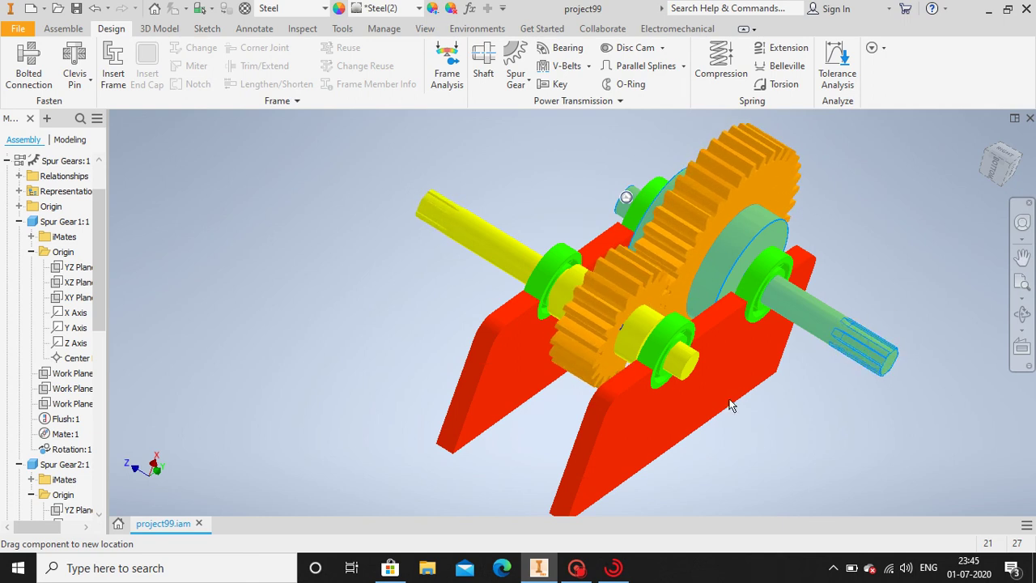
left_click_drag(729, 405, 709, 433)
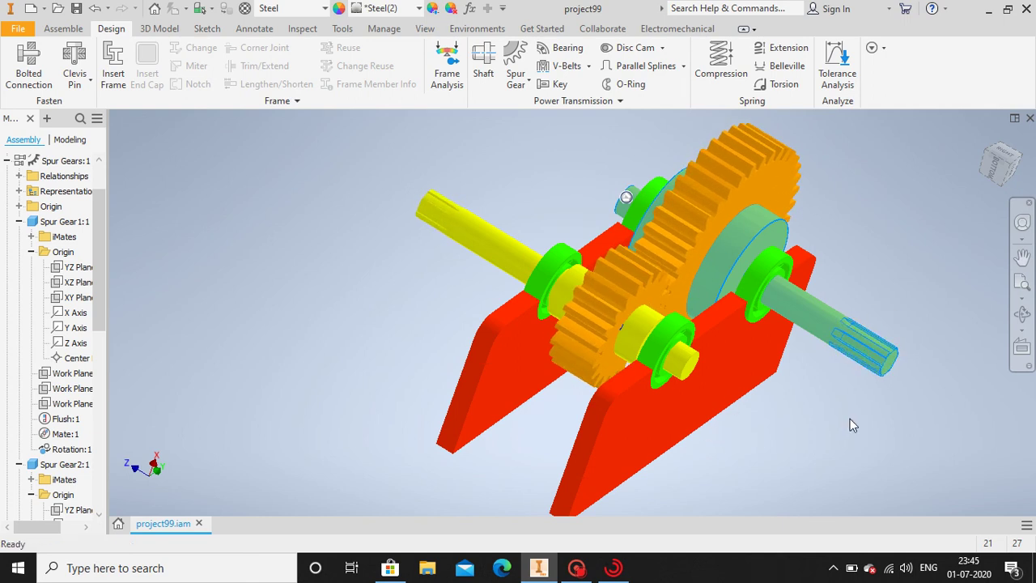
left_click(613, 568)
left_click(585, 571)
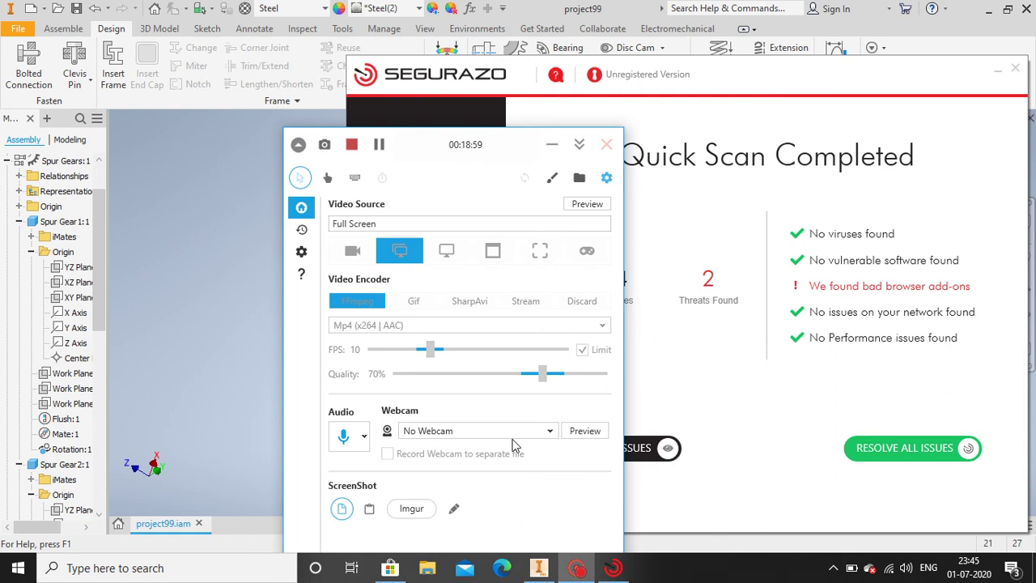